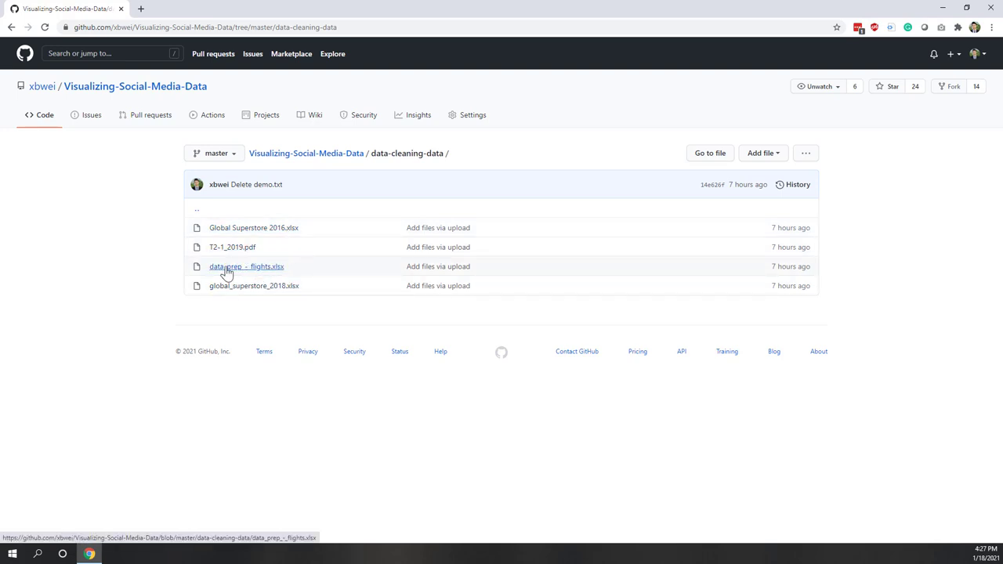
# Download Global Superstore 2016.xlsx and T2-1_2019.pdf from the repository's data-cleaning-data folder.
pyautogui.click(288, 228)
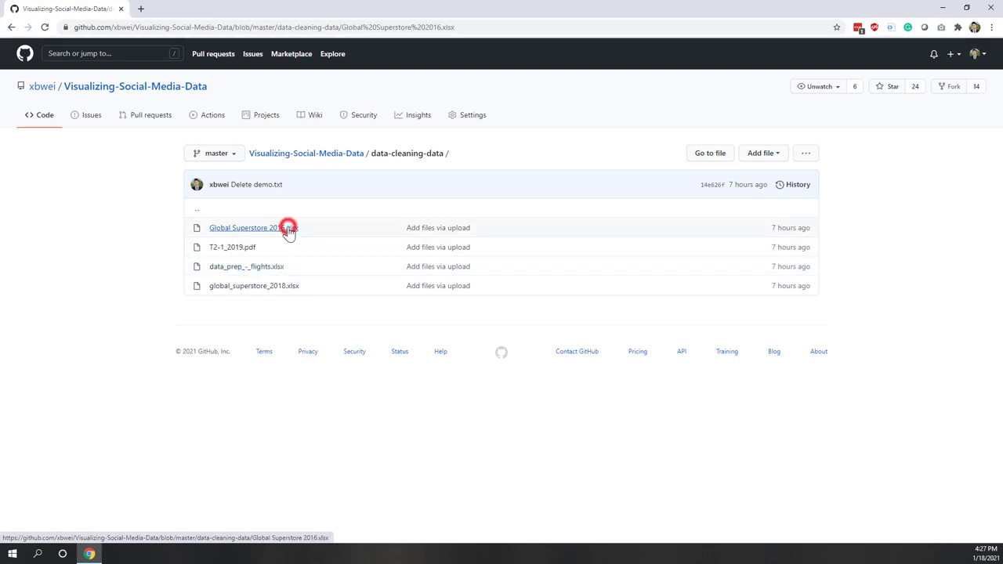
pyautogui.click(753, 248)
pyautogui.click(416, 154)
pyautogui.click(230, 248)
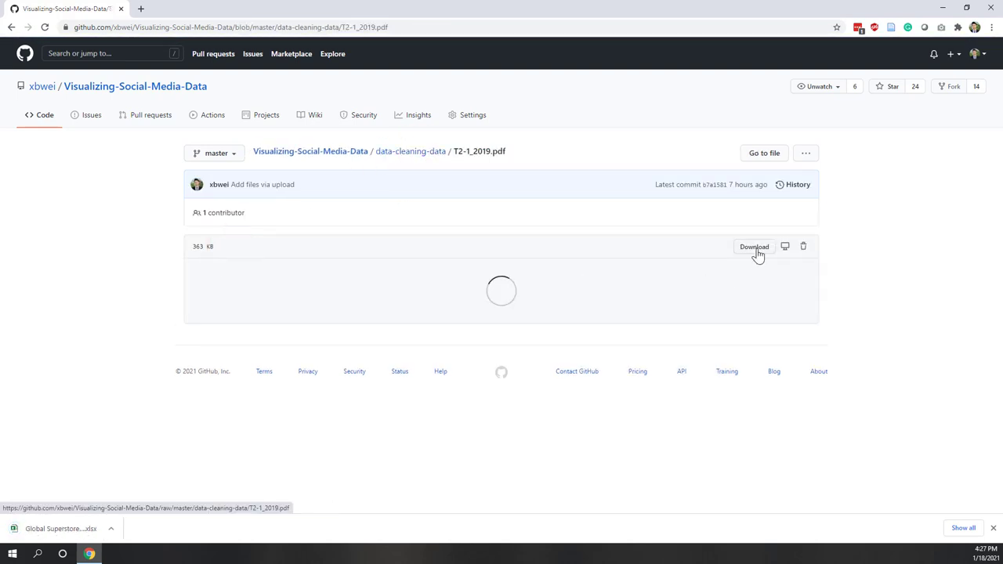
pyautogui.click(753, 248)
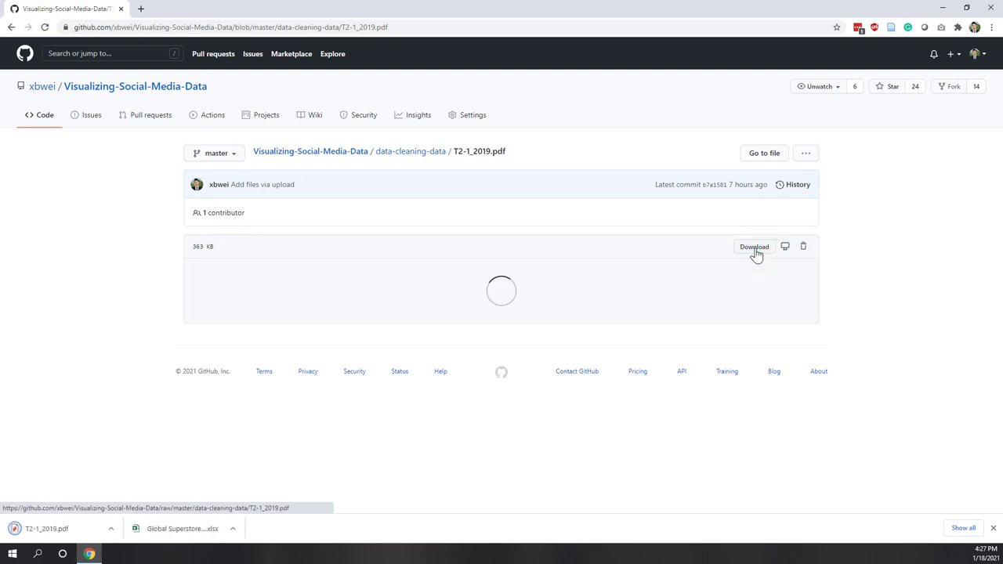
# Download data_prep_-_flights.xlsx and global_superstore_2018.xlsx from the data-cleaning-data folder.
pyautogui.click(400, 152)
pyautogui.click(233, 267)
pyautogui.click(743, 255)
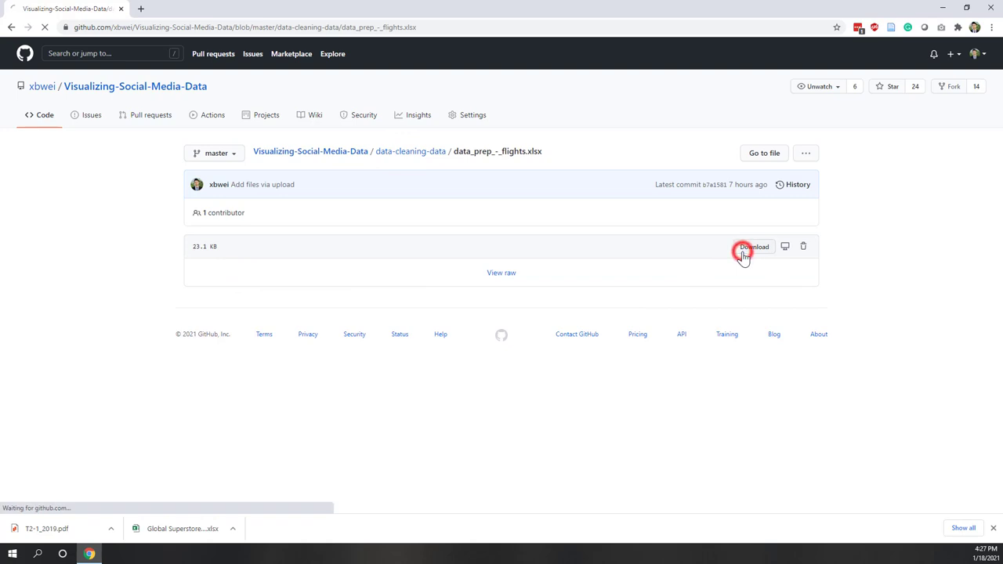
pyautogui.click(398, 152)
pyautogui.click(264, 286)
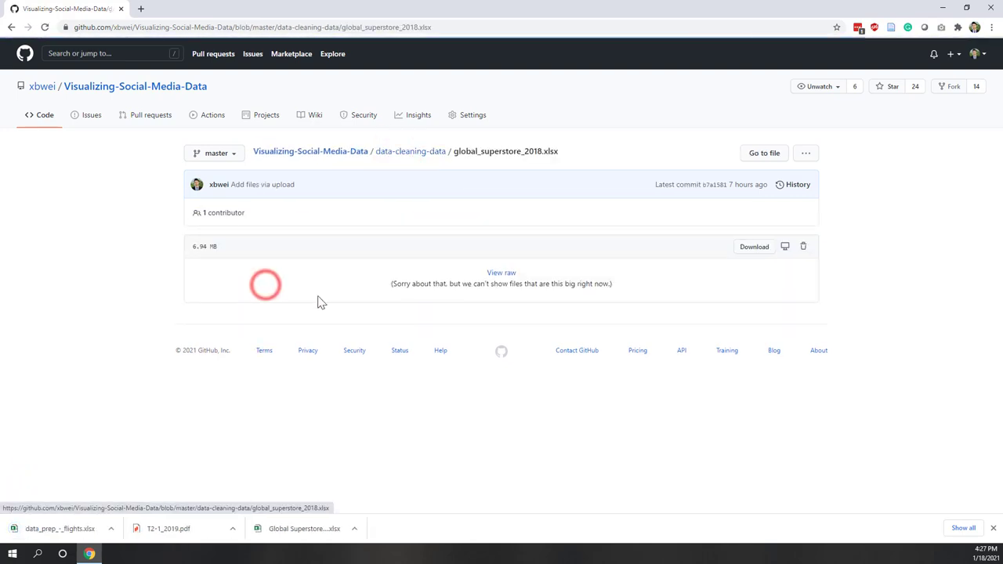
pyautogui.click(755, 253)
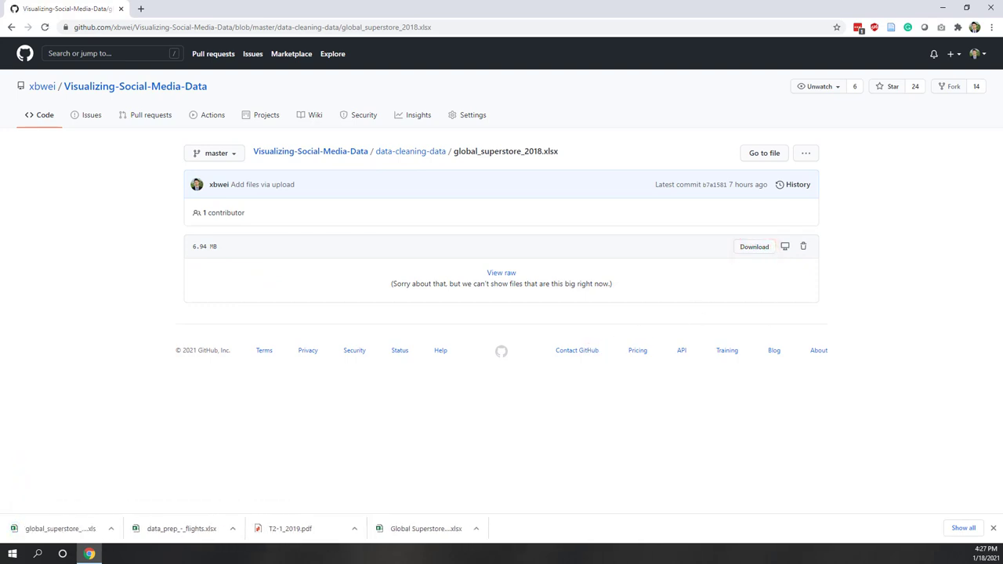
# Switch to File Explorer and maximize the window showing the Downloads folder.
pyautogui.press('super+e')
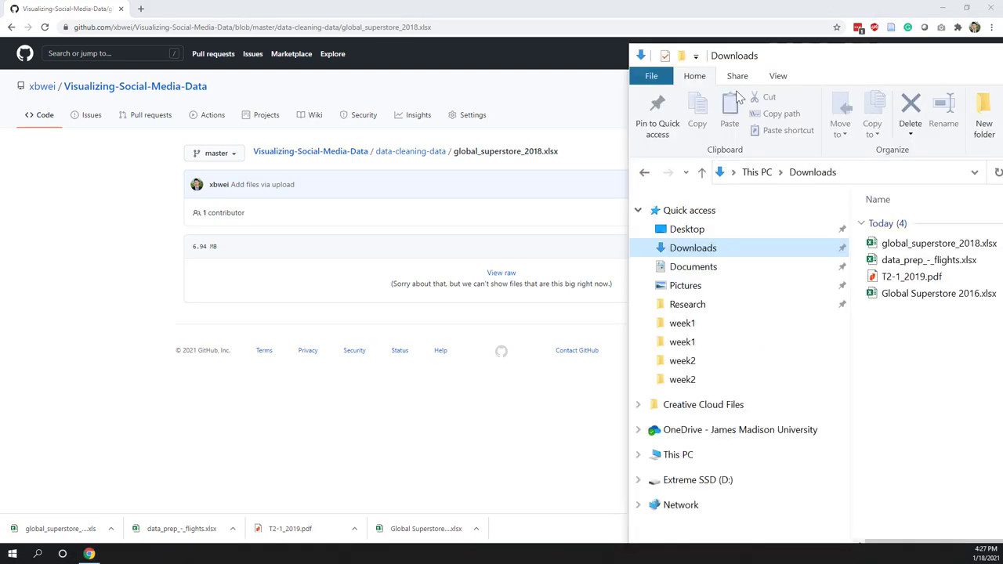
pyautogui.click(649, 102)
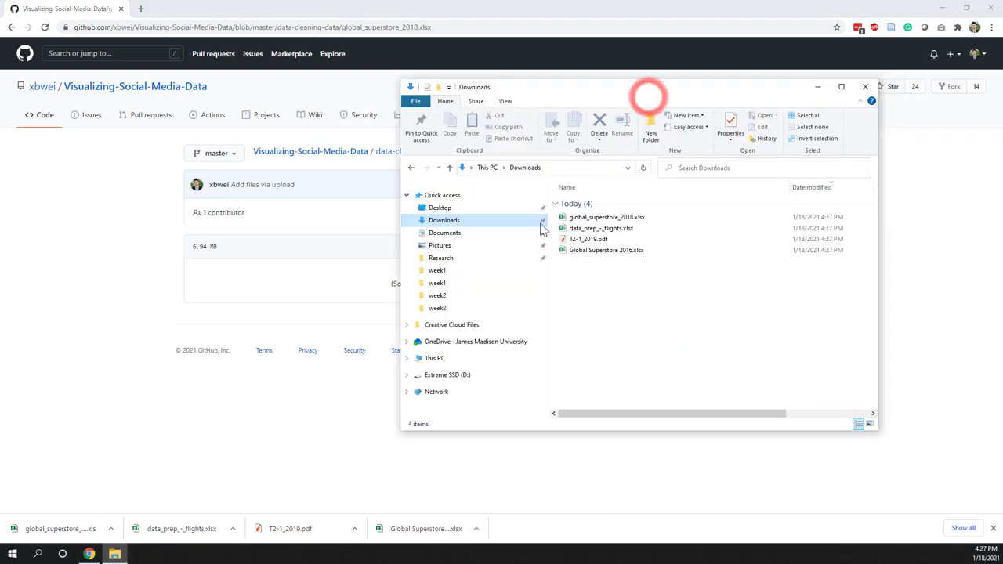
pyautogui.click(841, 87)
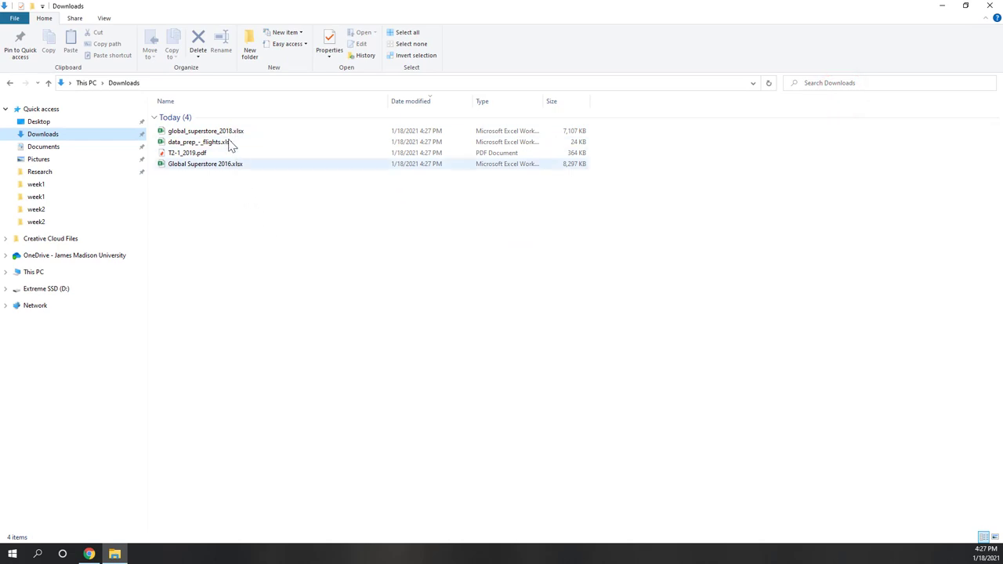
# Create a folder named lec2 in the OneDrive folder IA342_2021_spring and open it.
pyautogui.click(42, 258)
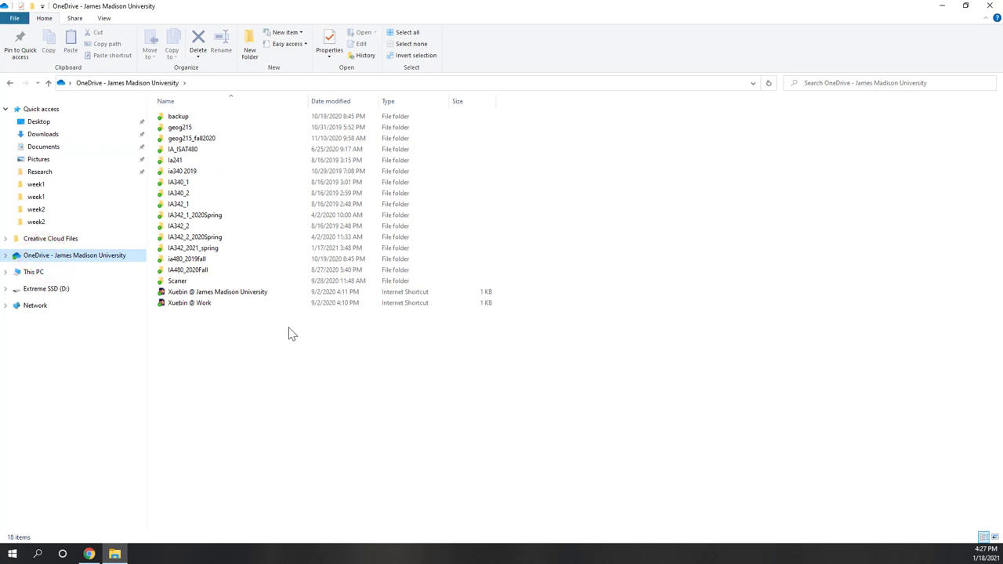
pyautogui.doubleClick(194, 249)
pyautogui.rightClick(215, 208)
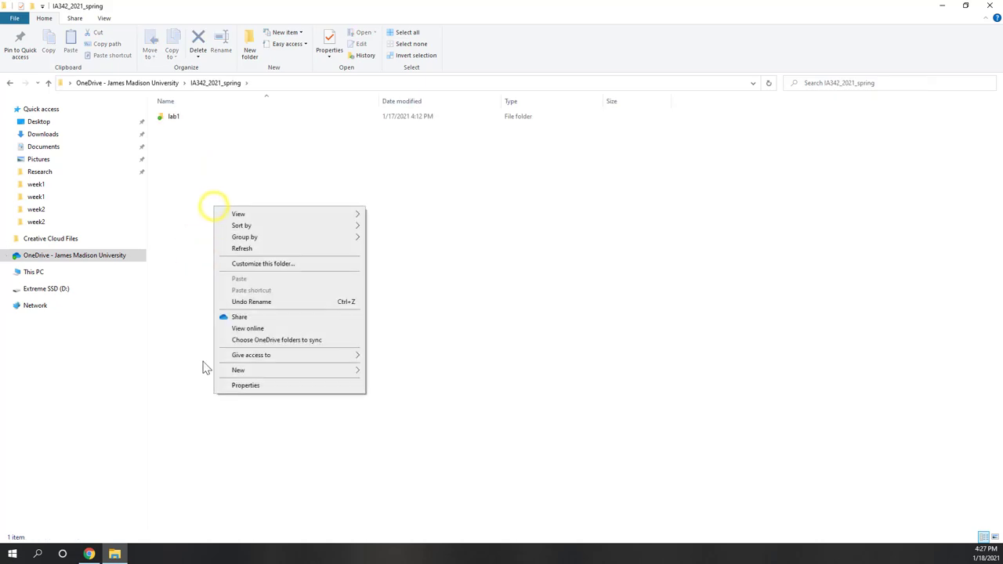
pyautogui.moveTo(251, 372)
pyautogui.click(409, 372)
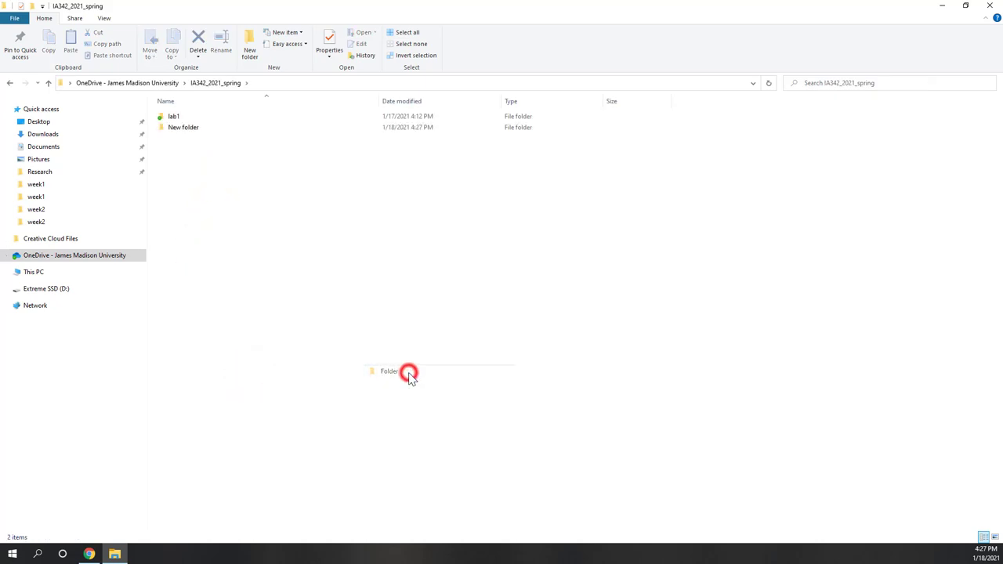
pyautogui.write('la')
pyautogui.press('Return')
pyautogui.press('Return')
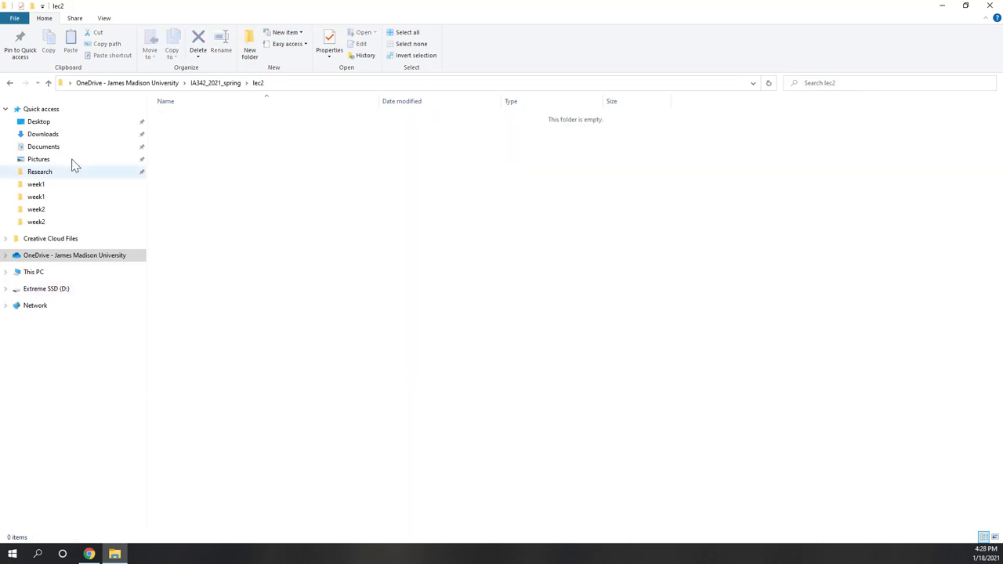
# Move the four downloaded data files from Downloads into the lec2 folder.
pyautogui.click(42, 134)
pyautogui.moveTo(284, 196); pyautogui.dragTo(181, 155)
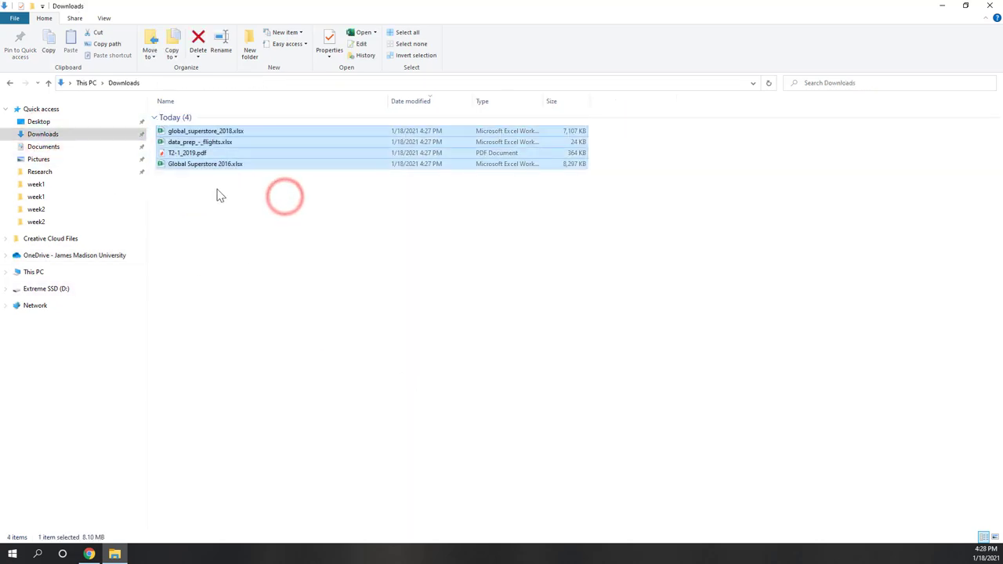
pyautogui.rightClick(210, 158)
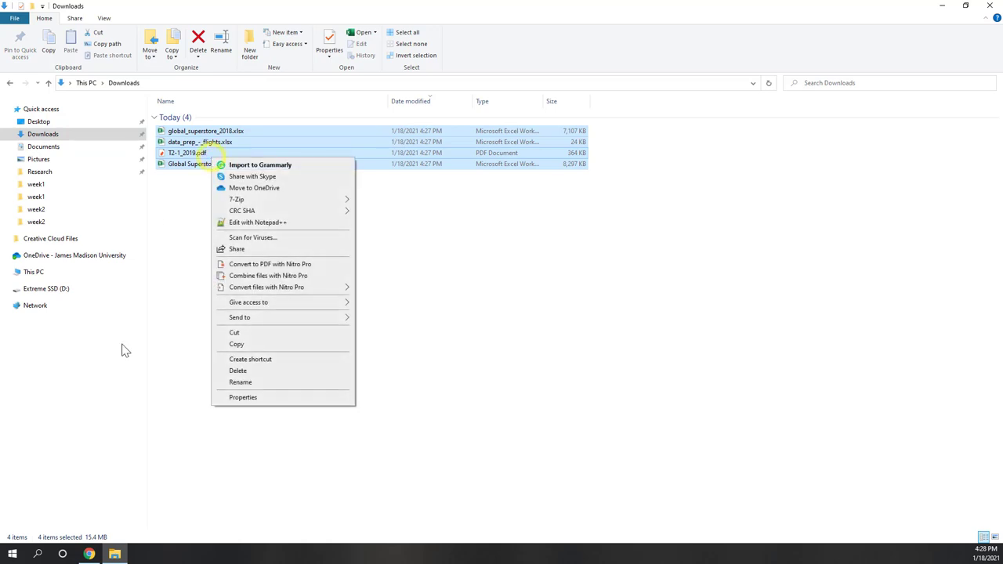
pyautogui.click(227, 332)
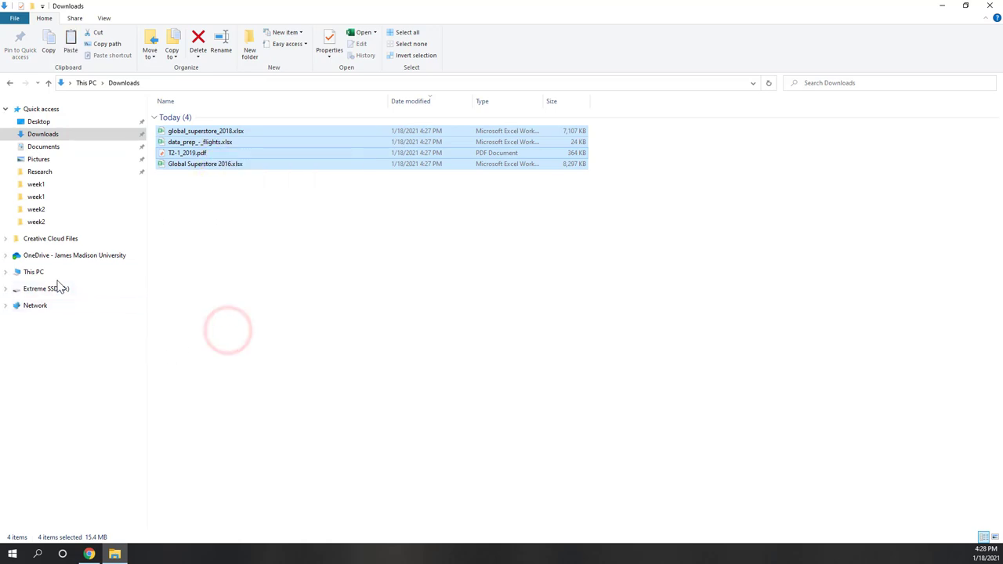
pyautogui.click(9, 83)
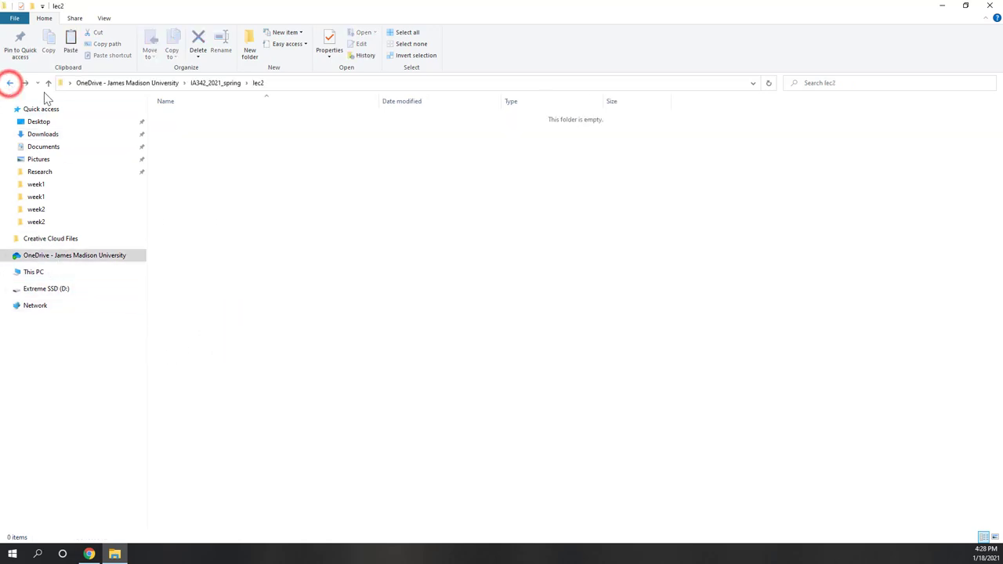
pyautogui.rightClick(252, 168)
pyautogui.click(278, 237)
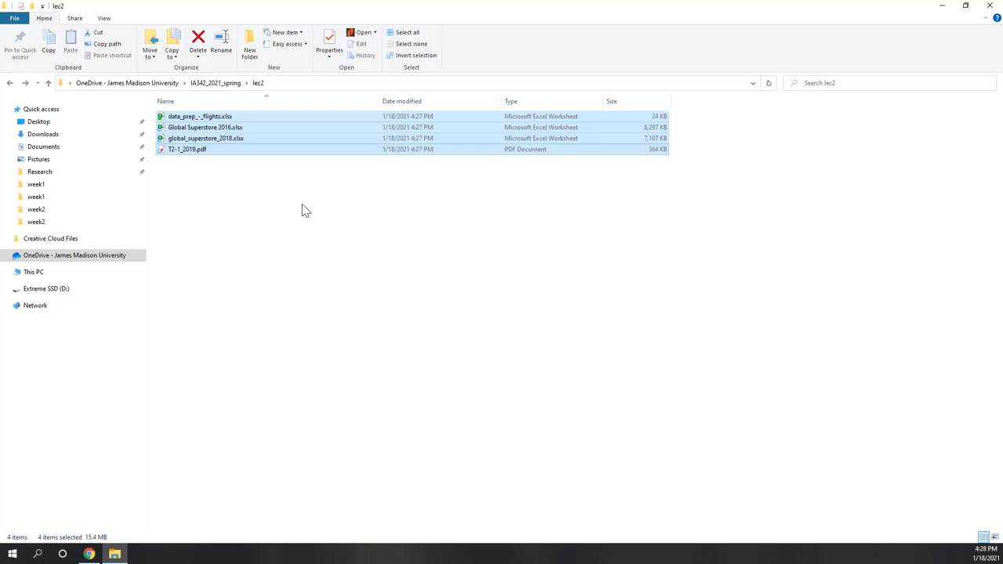
pyautogui.click(374, 312)
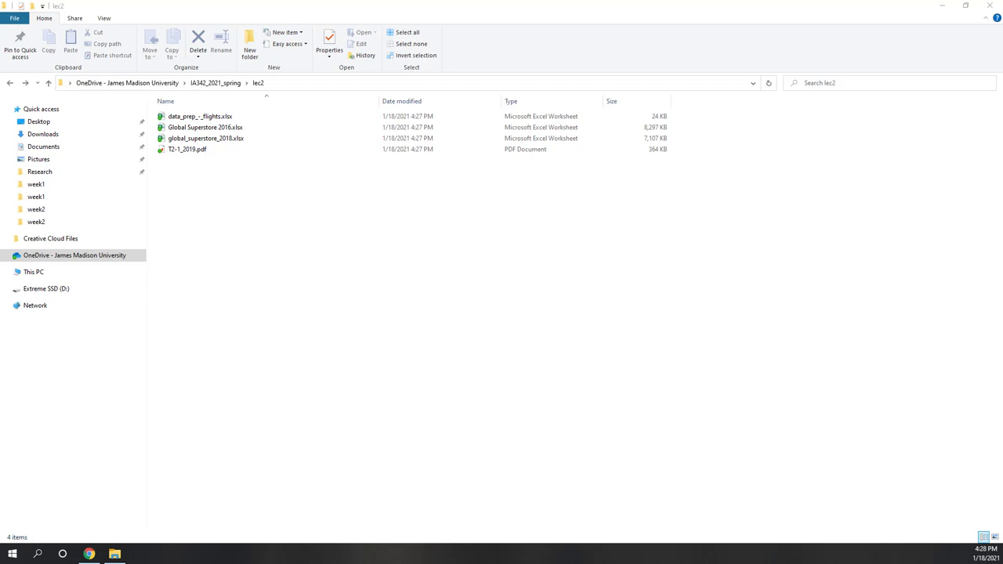
# Switch to Tableau Prep Builder and connect to the Excel files Global Superstore 2016.xlsx and global_superstore_2018.xlsx in OneDrive's IA342_2021_spring/lec2 folder.
pyautogui.click(314, 271)
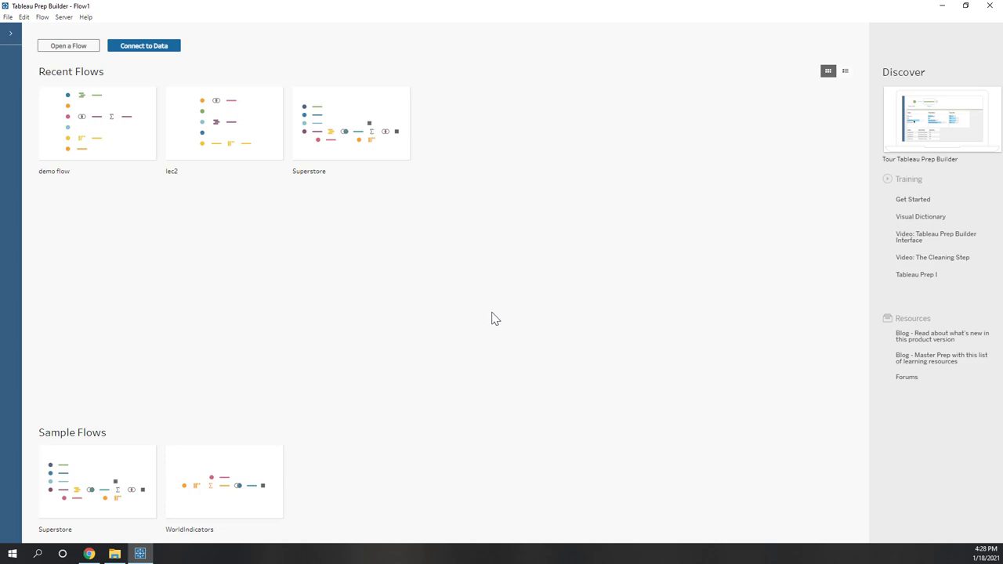
pyautogui.click(136, 49)
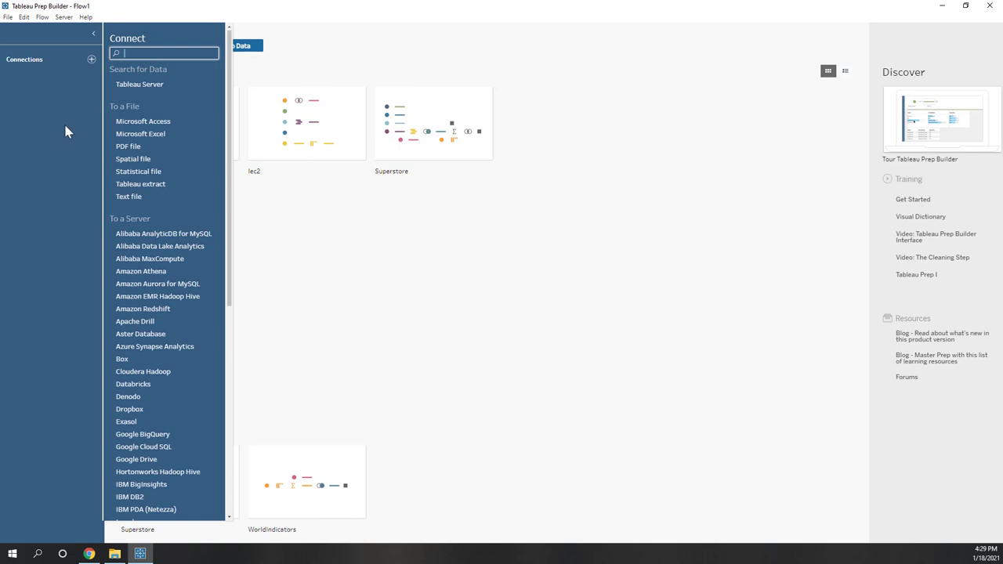
pyautogui.click(130, 137)
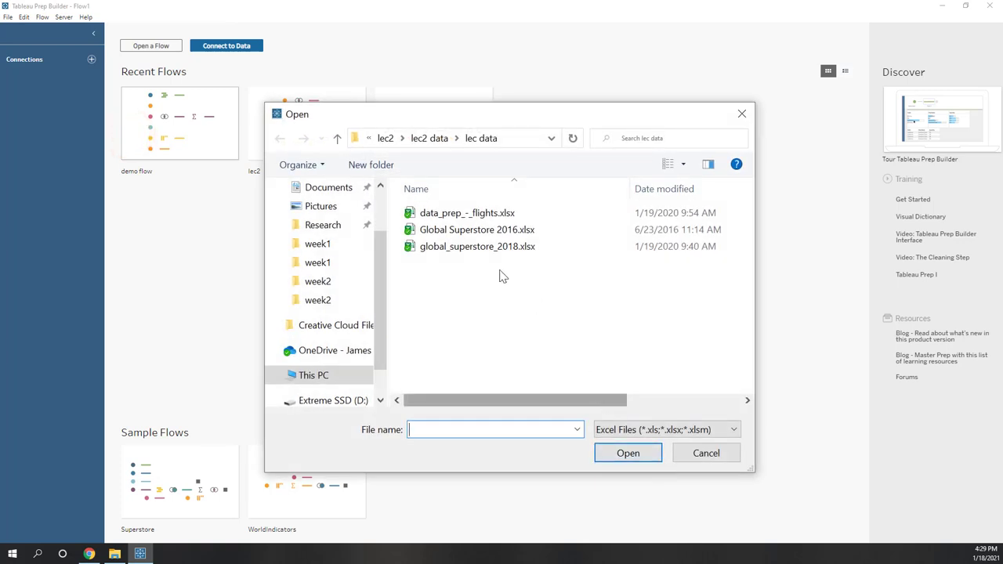
pyautogui.click(344, 354)
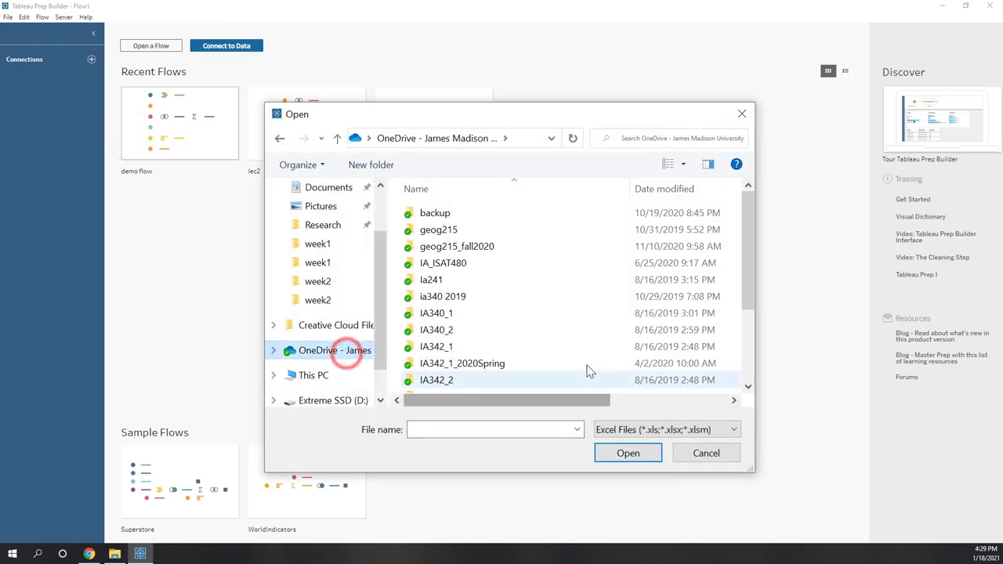
pyautogui.scroll(-1, 506, 365)
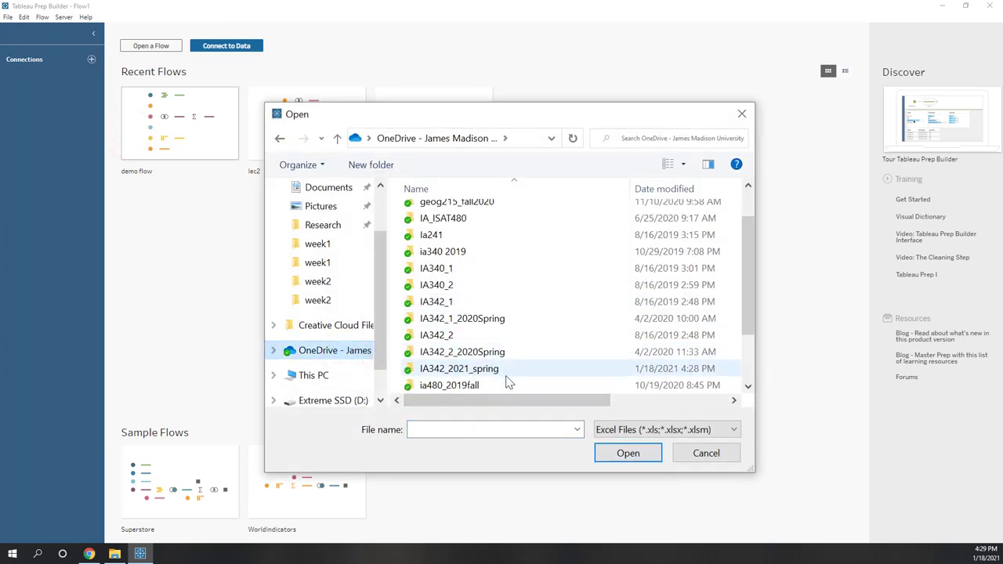
pyautogui.doubleClick(484, 367)
pyautogui.click(434, 230)
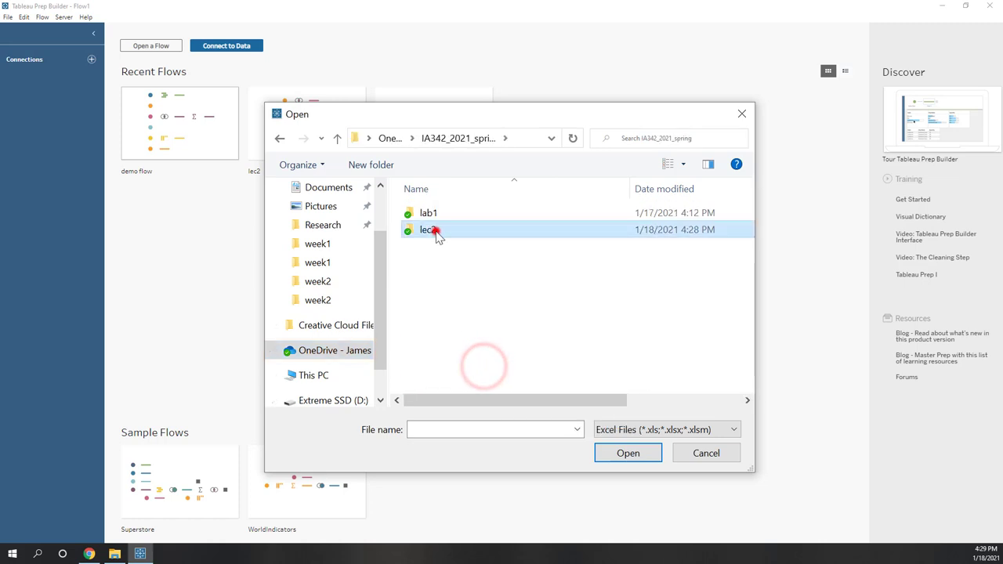
pyautogui.doubleClick(434, 230)
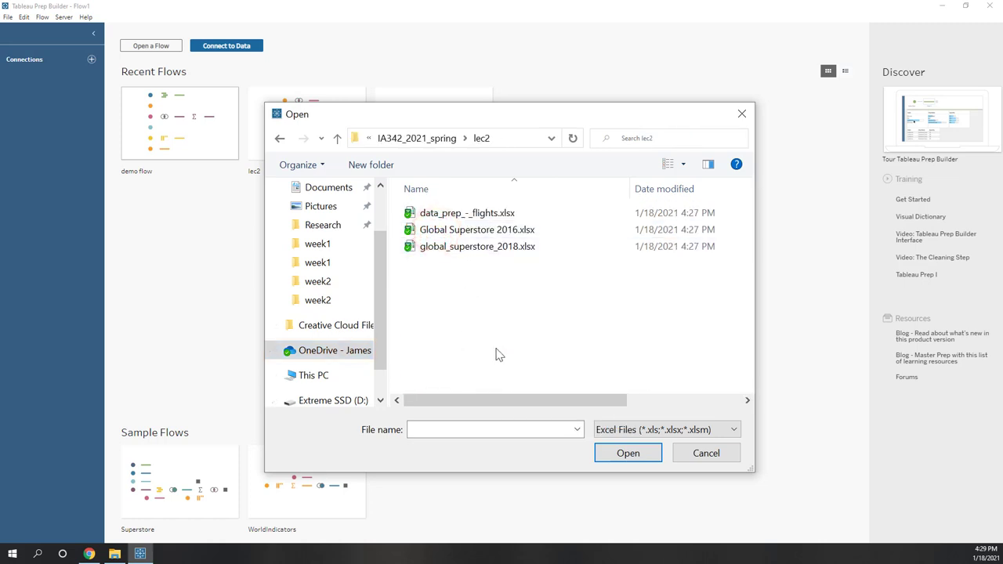
pyautogui.click(466, 230)
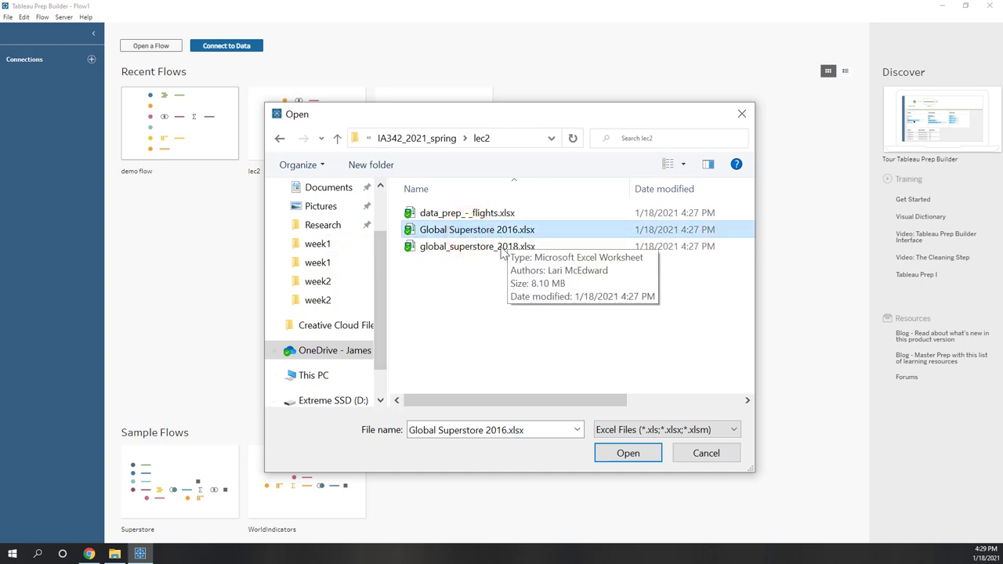
pyautogui.keyDown('ctrl'); pyautogui.click(495, 247); pyautogui.keyUp('ctrl')
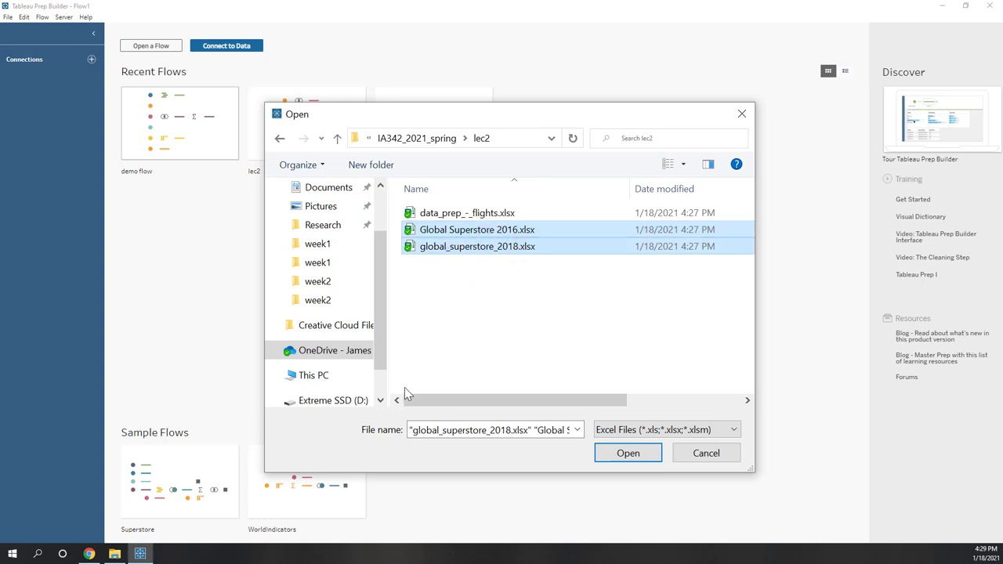
pyautogui.click(616, 457)
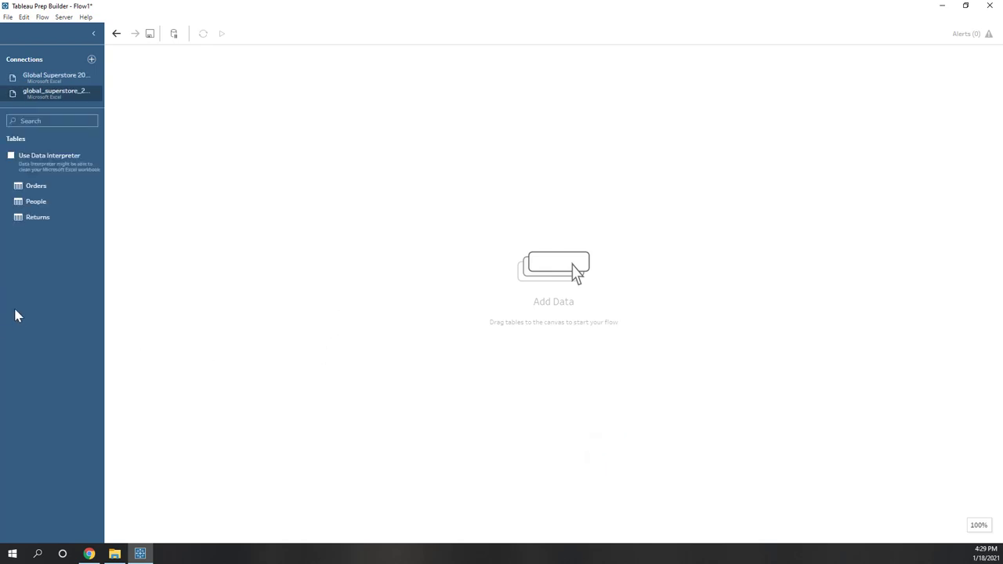
# Add the Orders table from the global_superstore_2018 connection to the flow and review its fields.
pyautogui.click(45, 79)
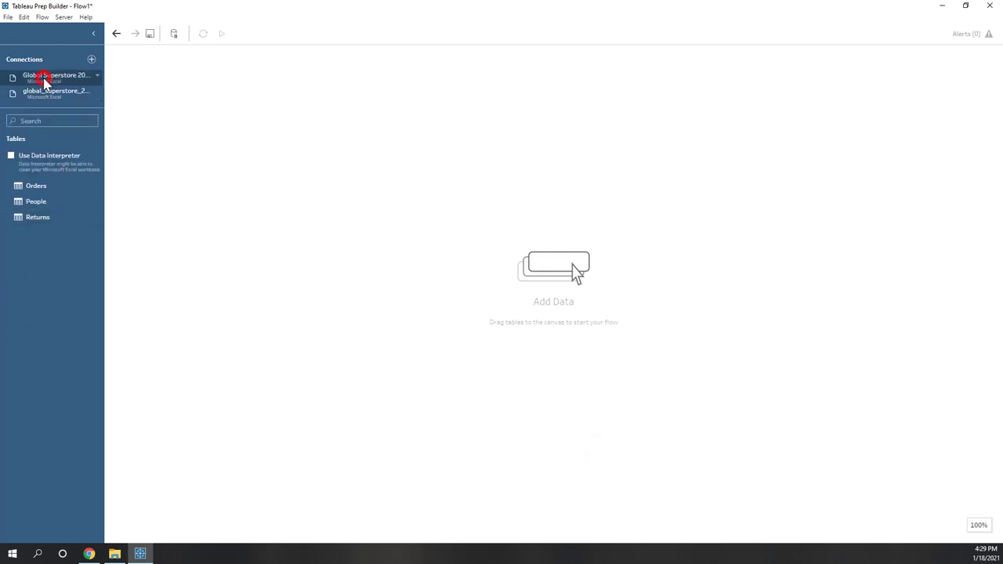
pyautogui.click(43, 92)
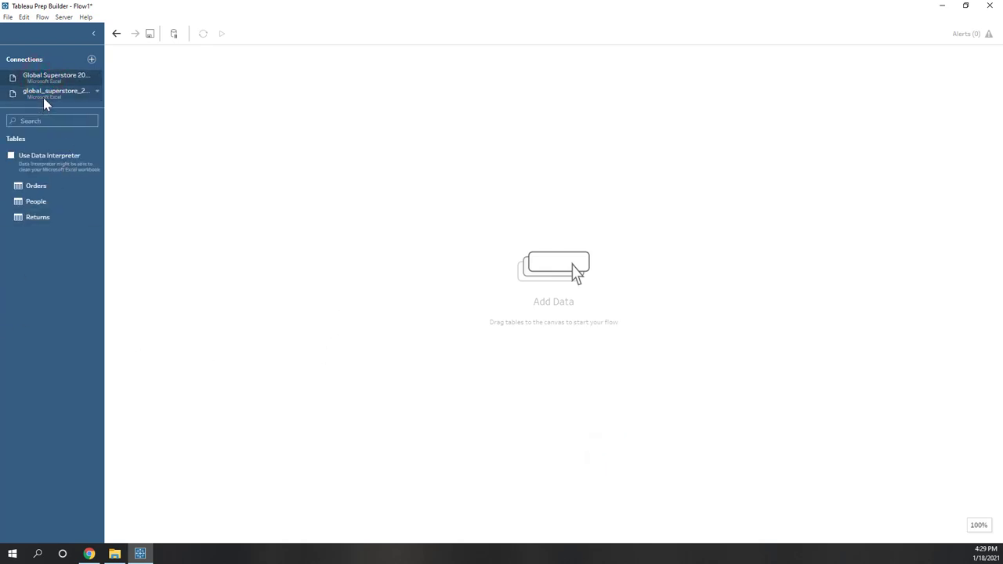
pyautogui.click(38, 190)
pyautogui.moveTo(38, 189); pyautogui.dragTo(301, 211)
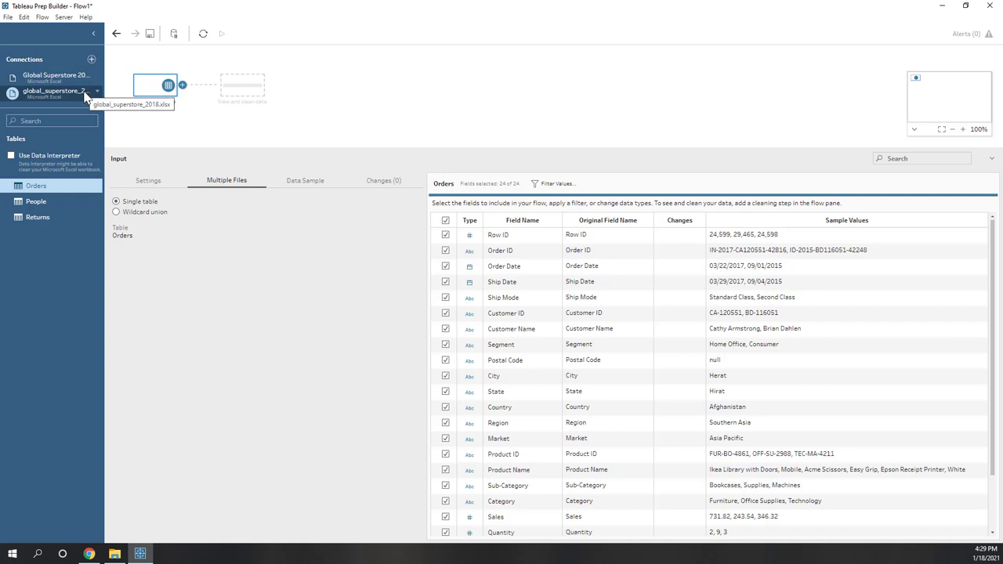
pyautogui.scroll(-2, 555, 342)
pyautogui.scroll(2, 555, 342)
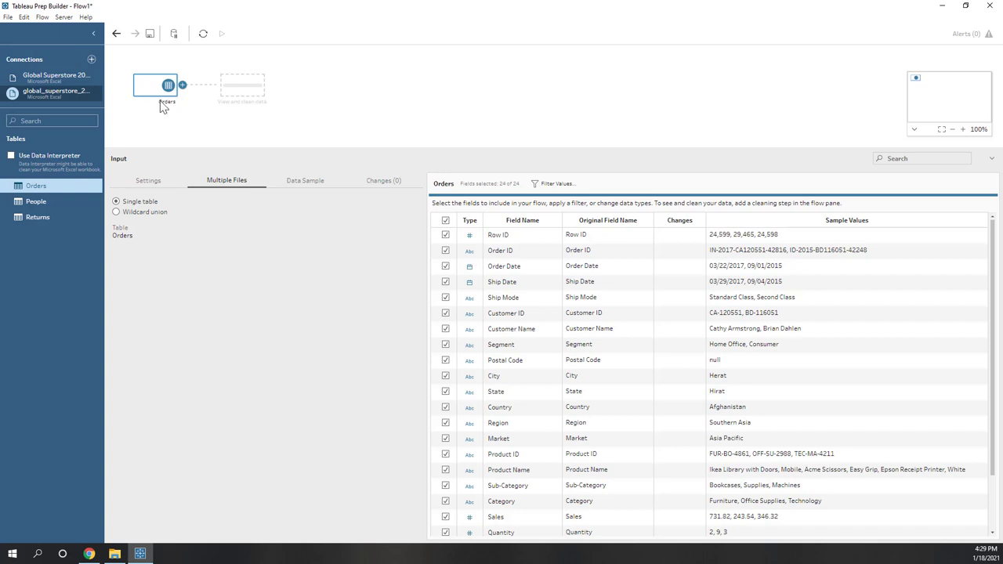
# Add the Orders table from the Global Superstore 2016 connection to the flow below the first input.
pyautogui.click(73, 79)
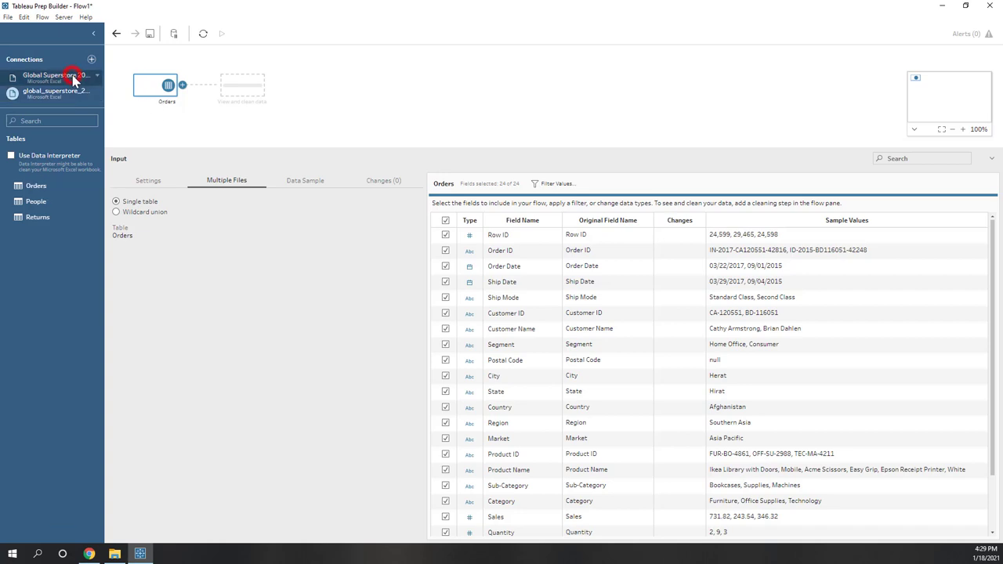
pyautogui.click(59, 76)
pyautogui.moveTo(36, 186); pyautogui.dragTo(71, 186)
pyautogui.moveTo(161, 147)
pyautogui.mouseDown()
pyautogui.moveTo(164, 116)
pyautogui.moveTo(170, 140)
pyautogui.mouseUp()
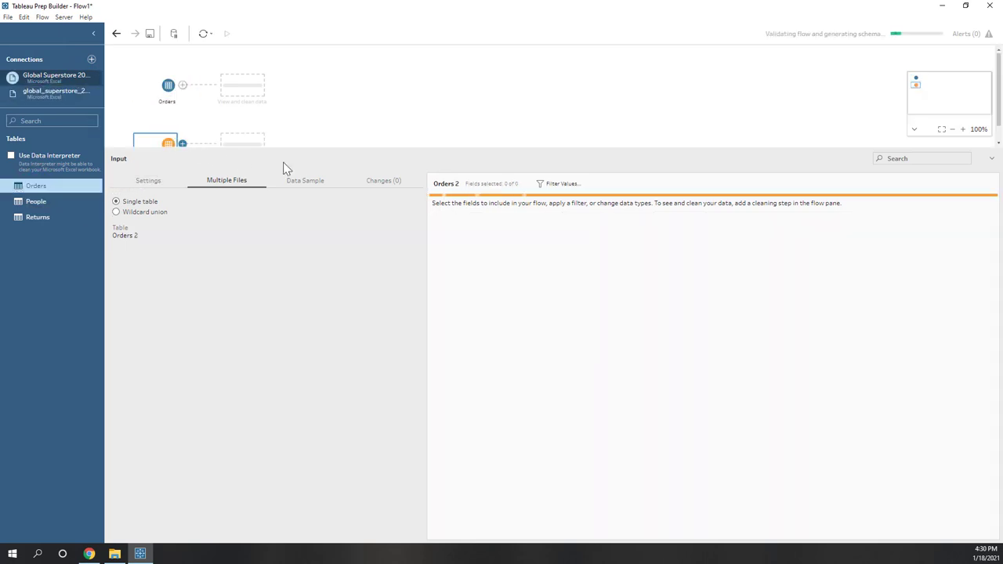
# Union the Global Superstore 2016 Orders input with the first Orders input in the flow.
pyautogui.click(356, 146)
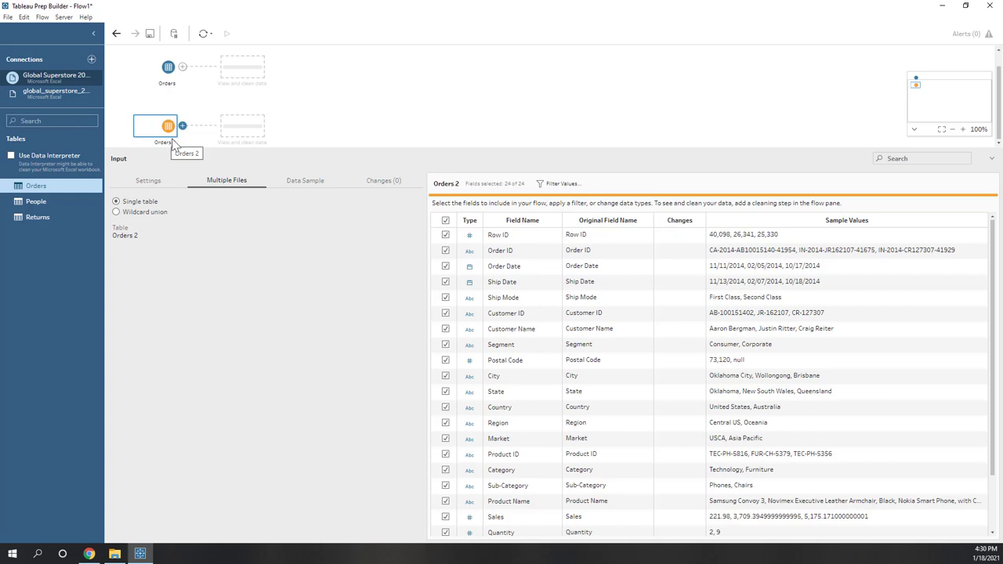
pyautogui.click(164, 68)
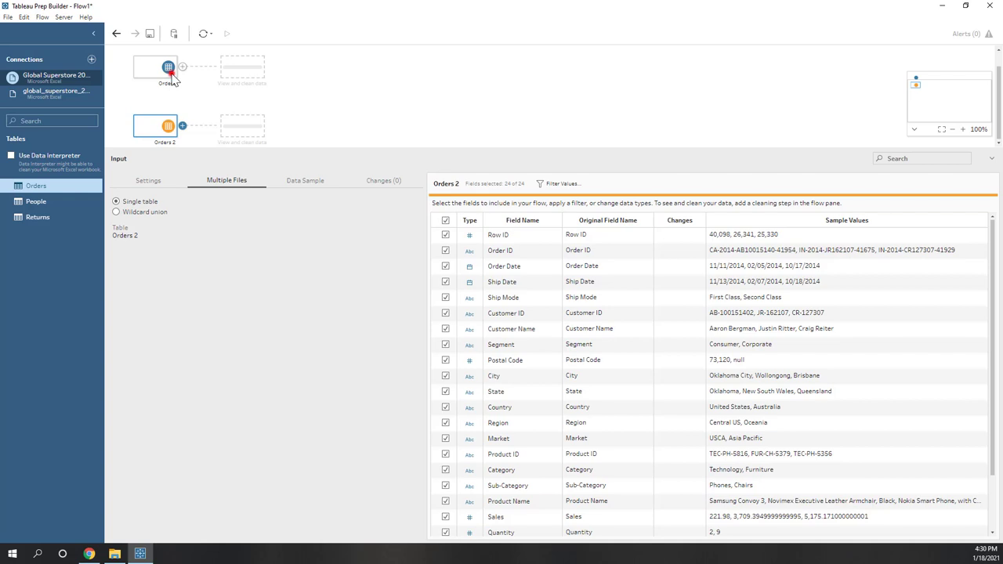
pyautogui.click(167, 128)
pyautogui.click(170, 131)
pyautogui.click(184, 130)
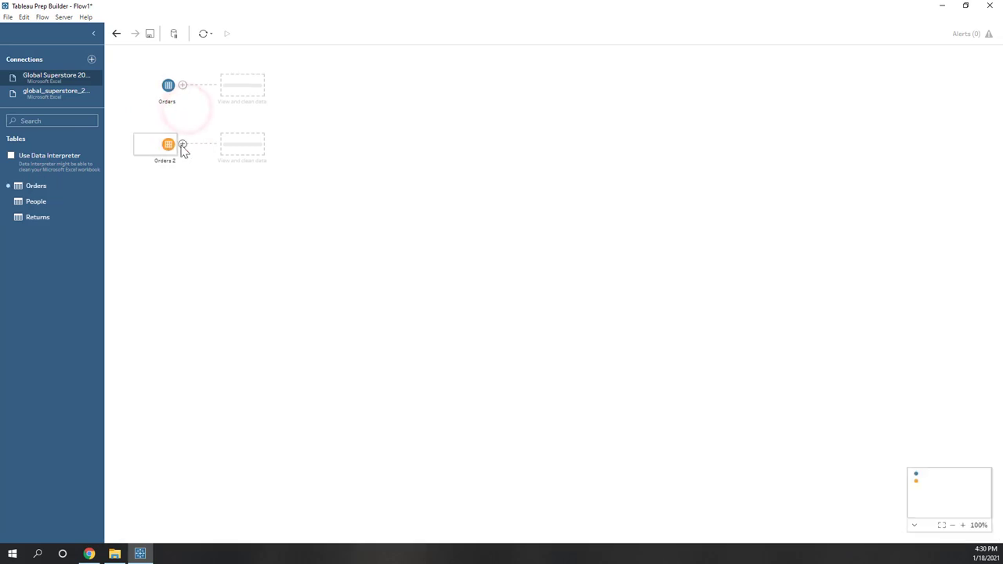
pyautogui.moveTo(180, 146); pyautogui.dragTo(174, 112)
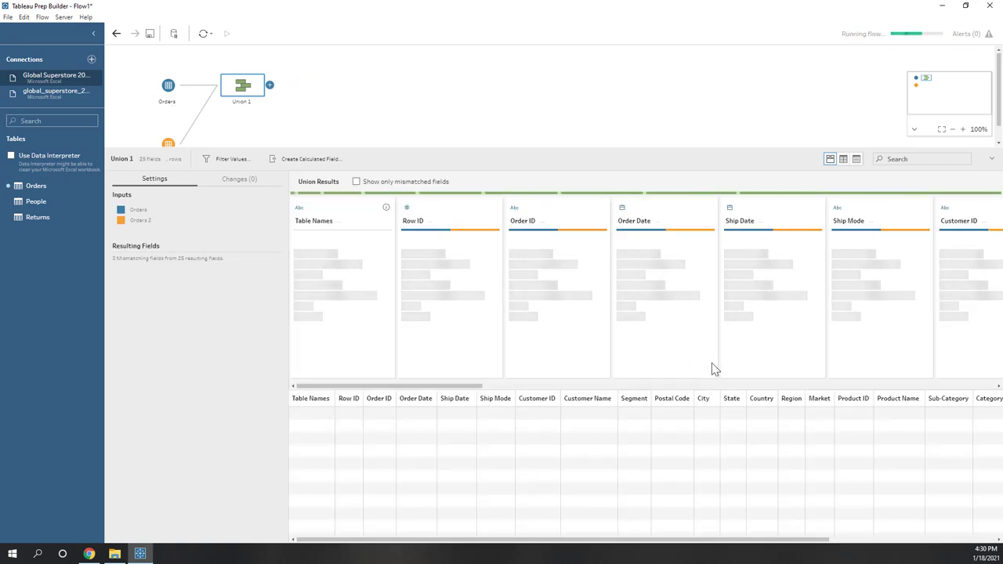
# Review the union's resulting fields and check for mismatched fields, then restore the full field view.
pyautogui.moveTo(473, 385); pyautogui.dragTo(392, 388)
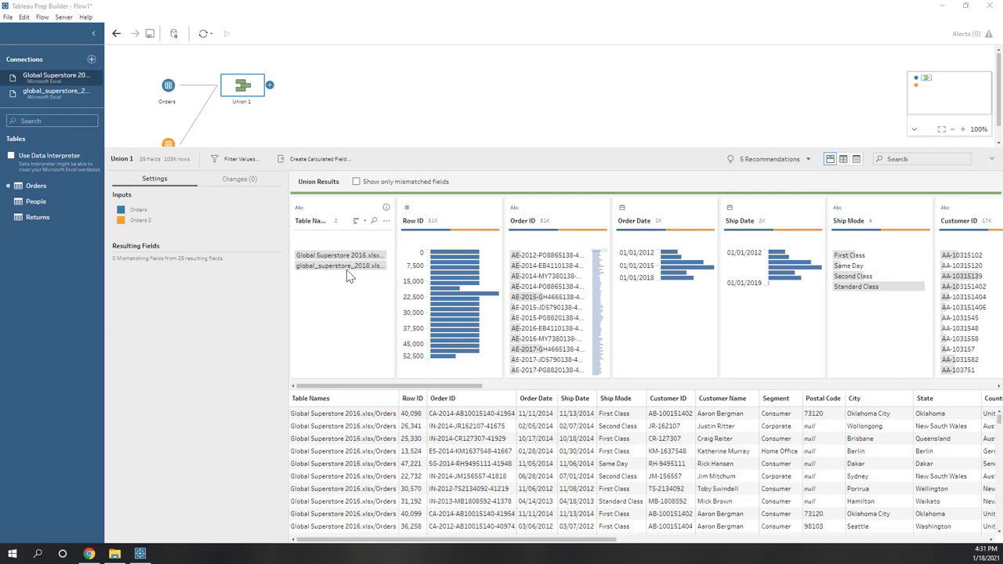
pyautogui.moveTo(408, 385); pyautogui.dragTo(852, 392)
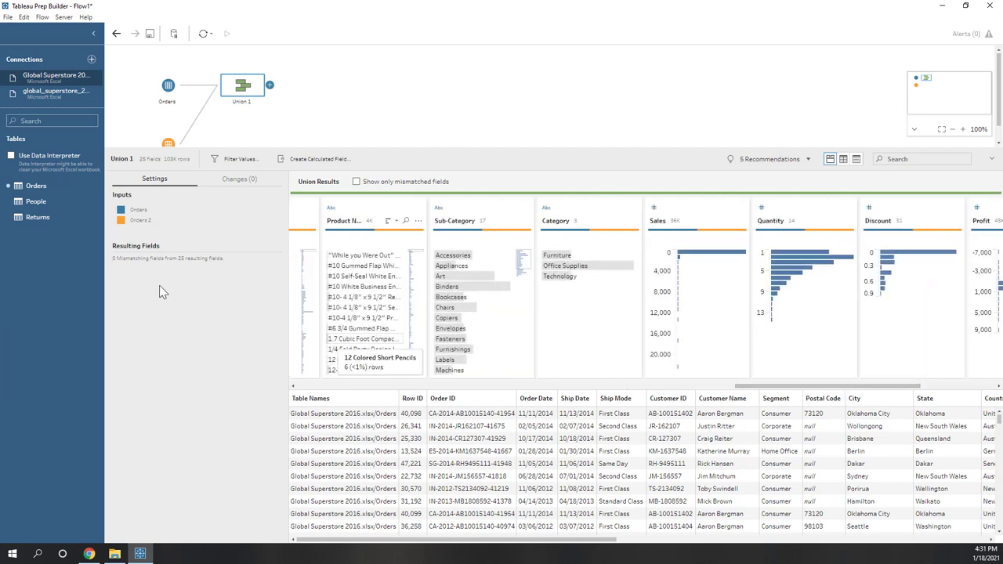
pyautogui.click(355, 181)
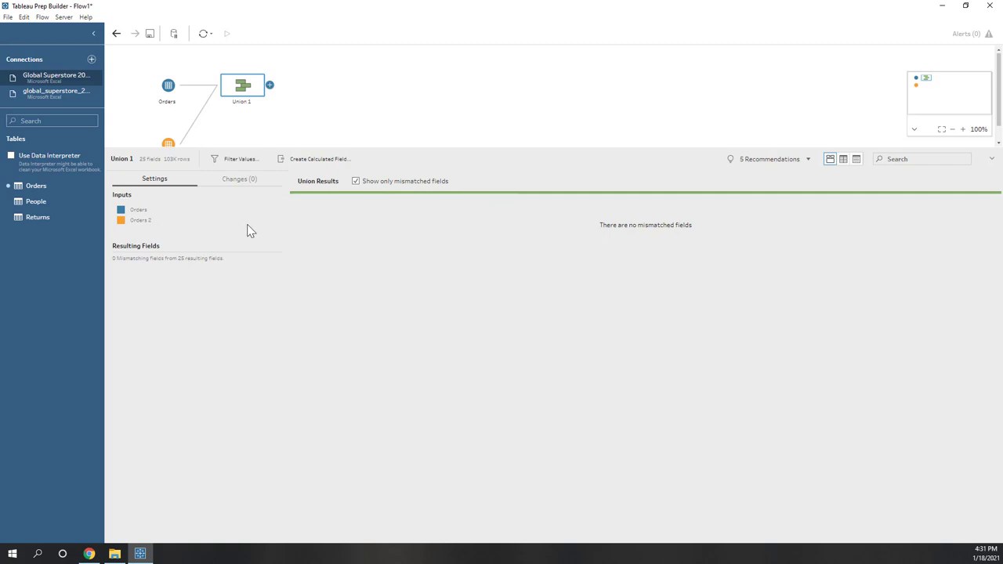
pyautogui.click(356, 181)
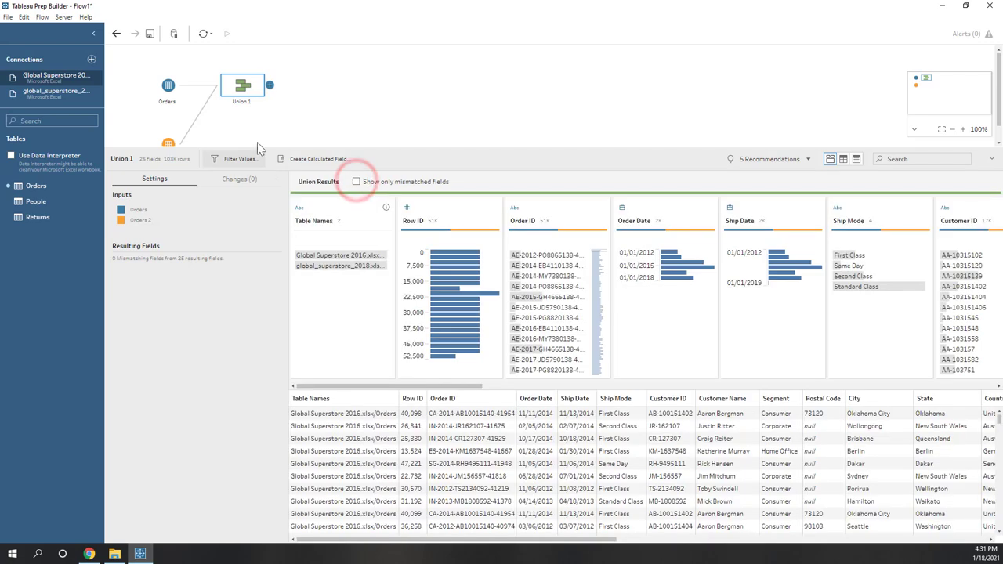
# Add a cleaning step after the union and look through its data rows.
pyautogui.click(270, 86)
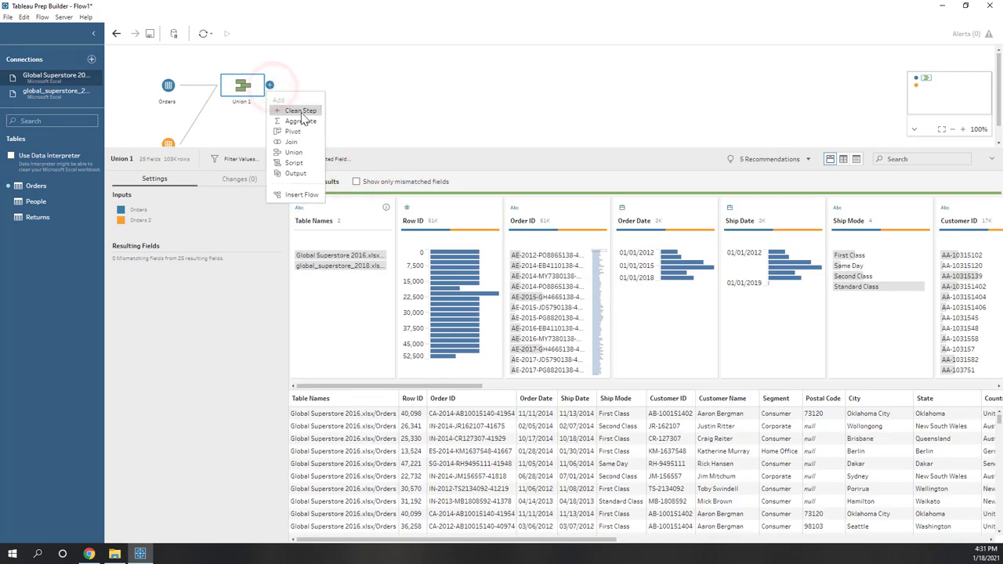
pyautogui.click(300, 112)
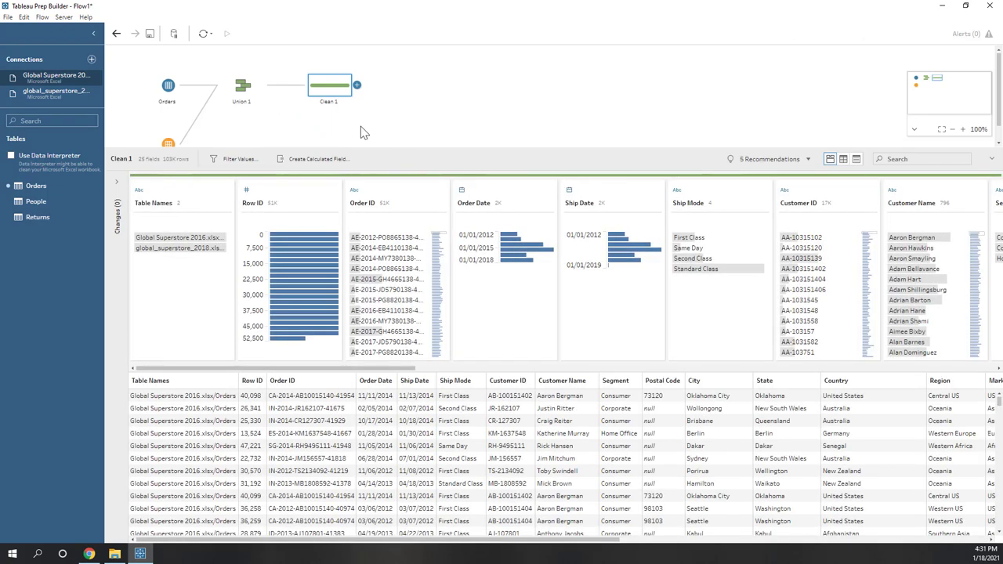
pyautogui.scroll(-8, 428, 457)
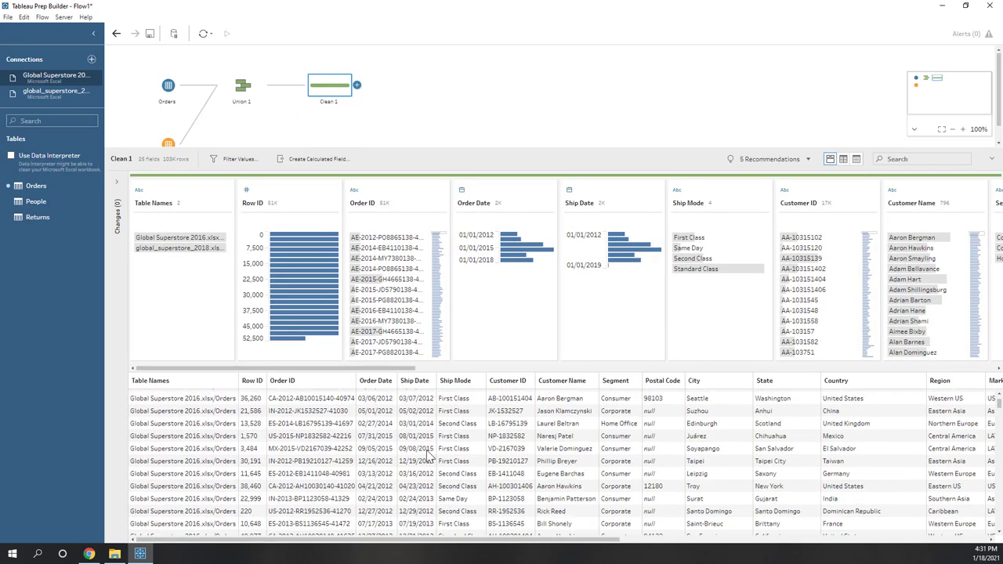
pyautogui.scroll(-5, 428, 457)
pyautogui.scroll(-8, 428, 457)
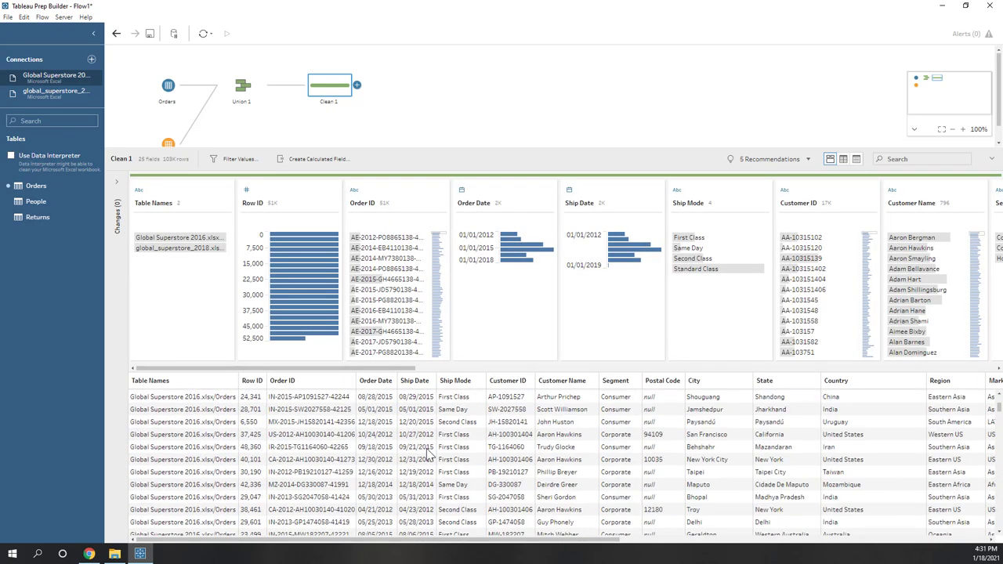
pyautogui.moveTo(327, 367); pyautogui.dragTo(307, 369)
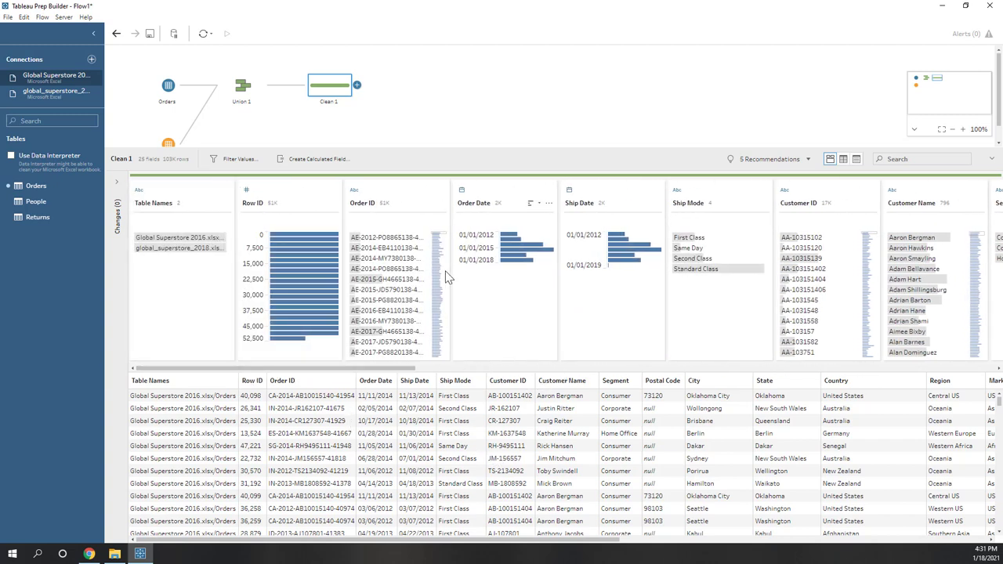
# Highlight the rows in the Order Date bin starting 01/01/2012, inspect the related values in other fields, and clear the highlight.
pyautogui.click(512, 237)
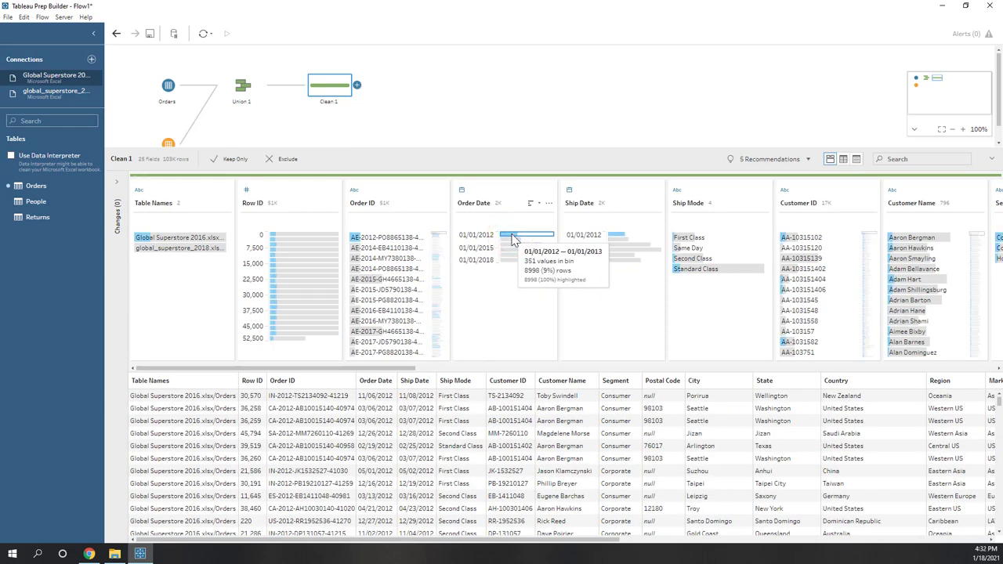
pyautogui.moveTo(635, 241)
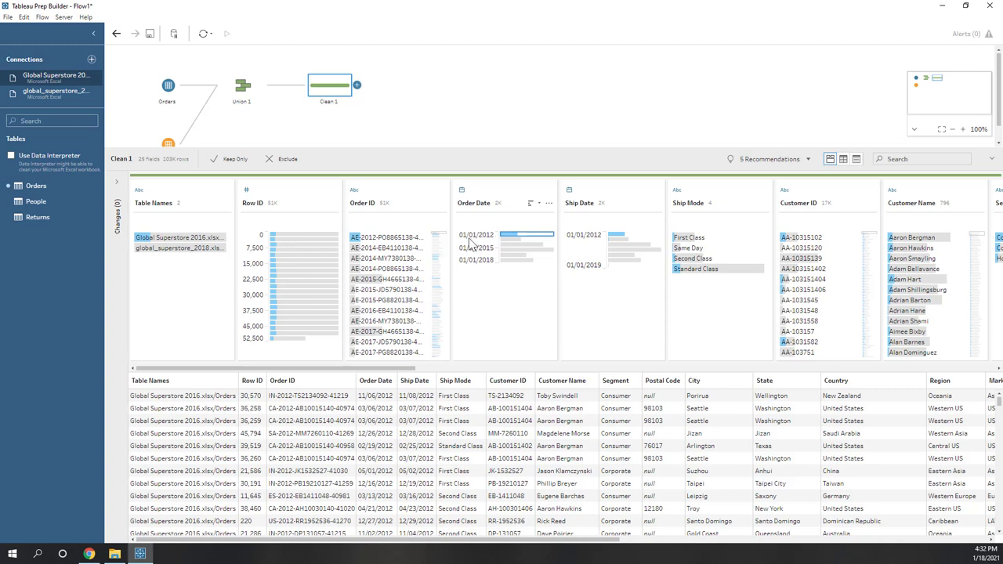
pyautogui.moveTo(504, 239)
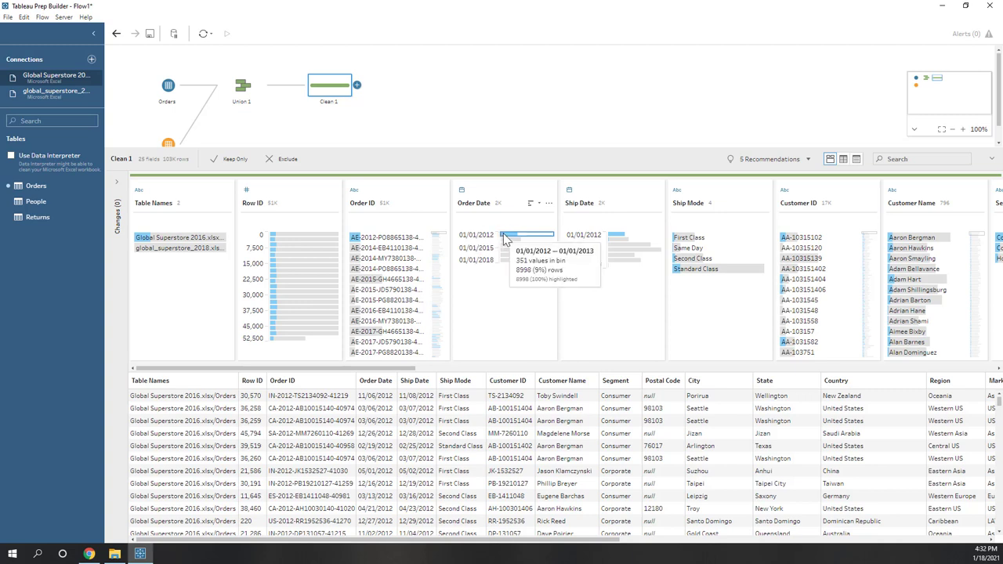
pyautogui.moveTo(676, 263)
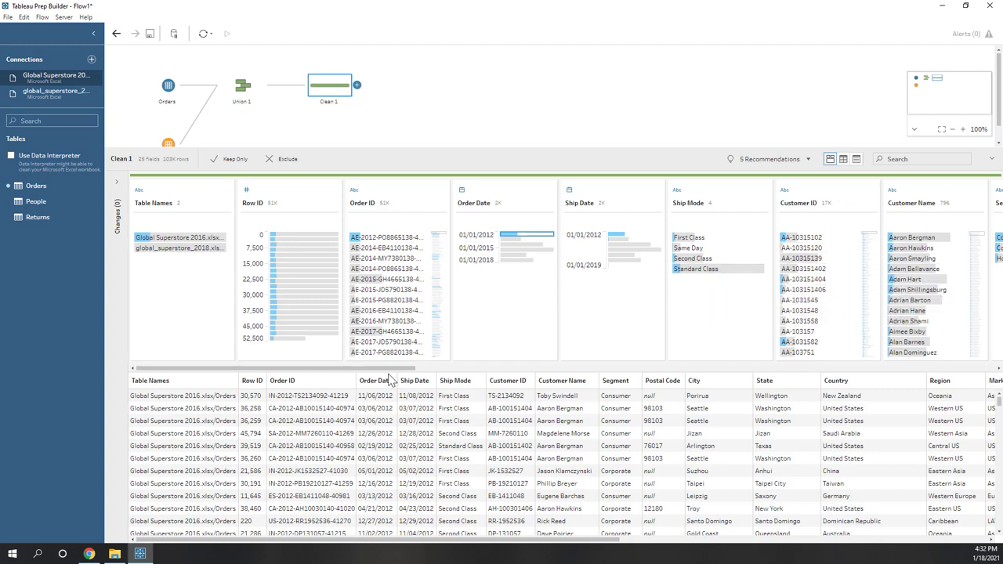
pyautogui.moveTo(408, 369); pyautogui.dragTo(529, 371)
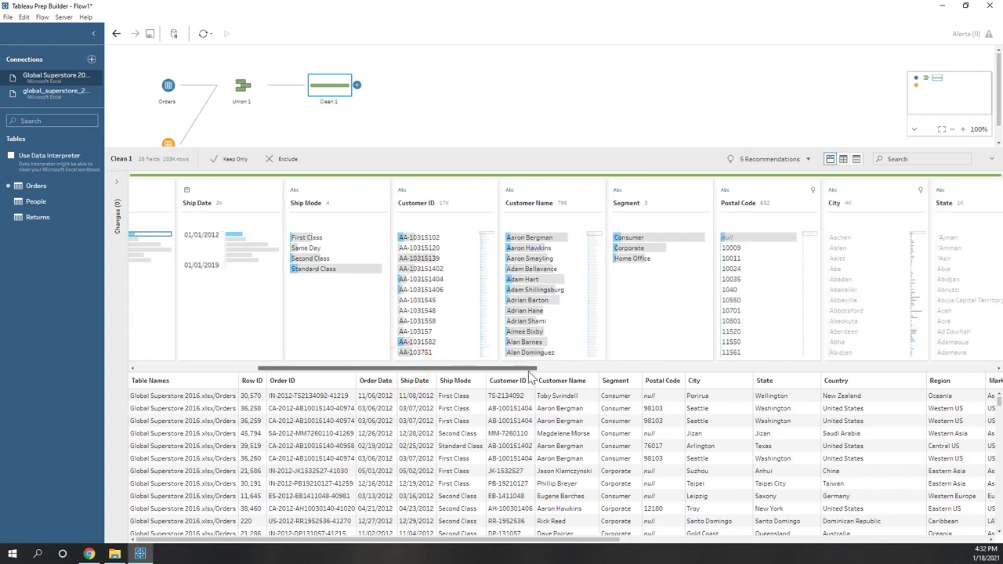
pyautogui.click(658, 321)
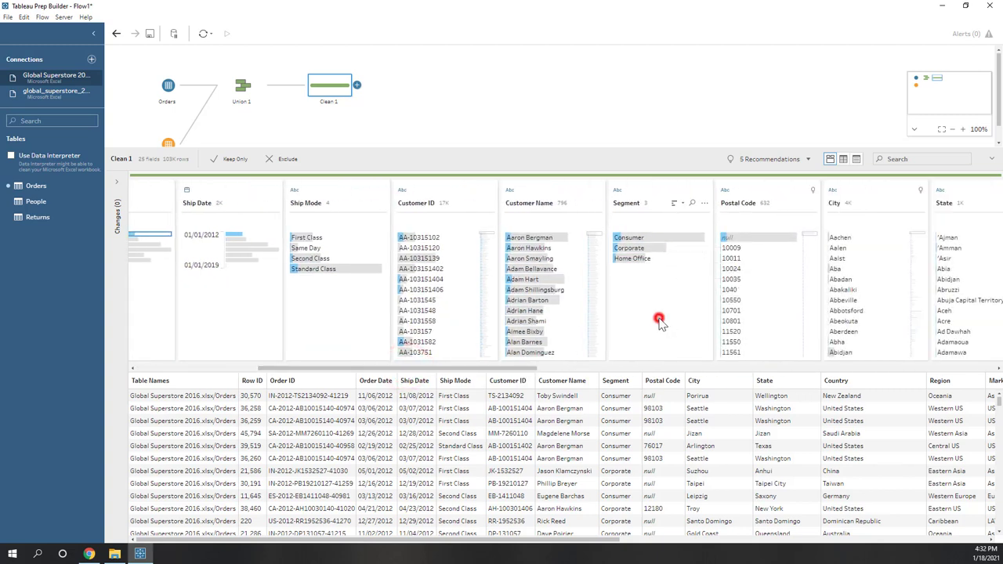
# Highlight the null Postal Code rows to inspect how they relate to the other fields, and clear the highlight.
pyautogui.click(757, 239)
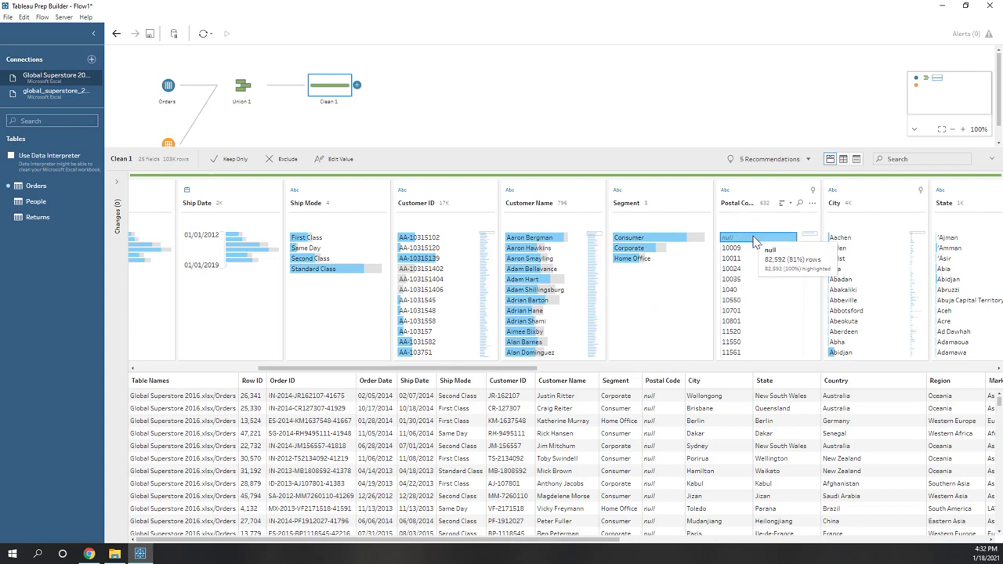
pyautogui.moveTo(491, 372)
pyautogui.mouseDown()
pyautogui.moveTo(541, 369)
pyautogui.moveTo(378, 370)
pyautogui.moveTo(472, 368)
pyautogui.mouseUp()
pyautogui.rightClick(835, 286)
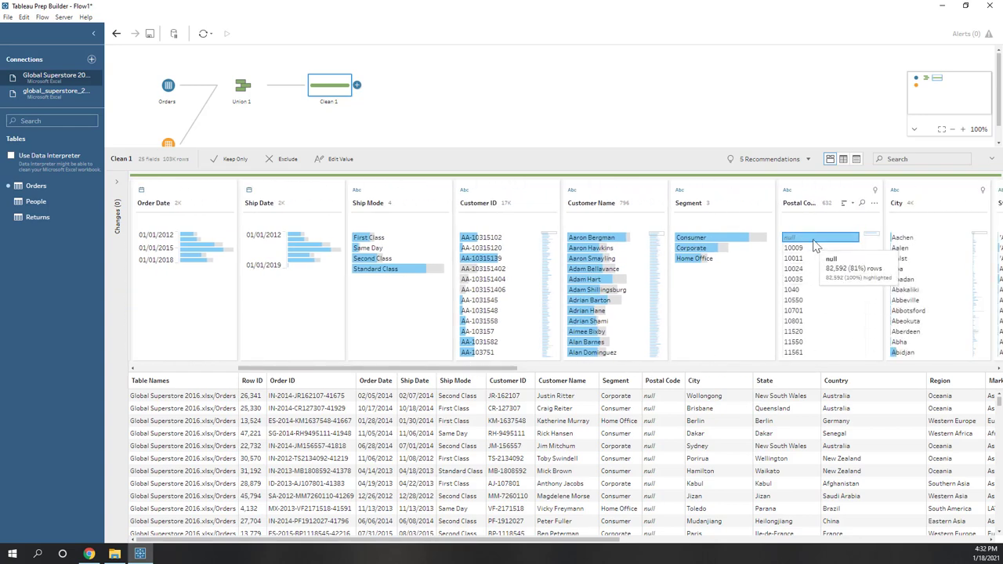
pyautogui.click(815, 248)
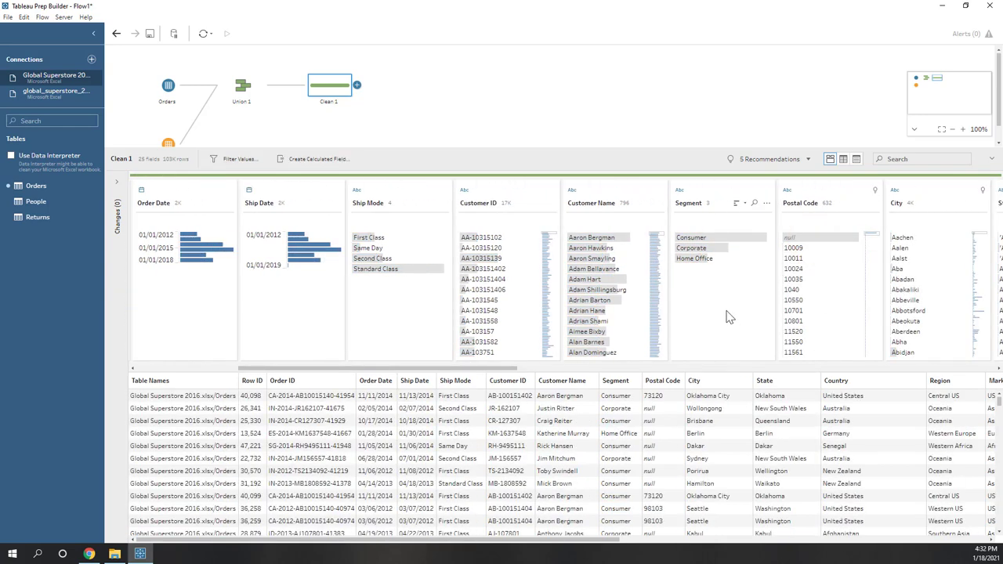
# Apply the recommendation that changes the Postal Code field's data role to ZIP Code/Postcode.
pyautogui.click(796, 159)
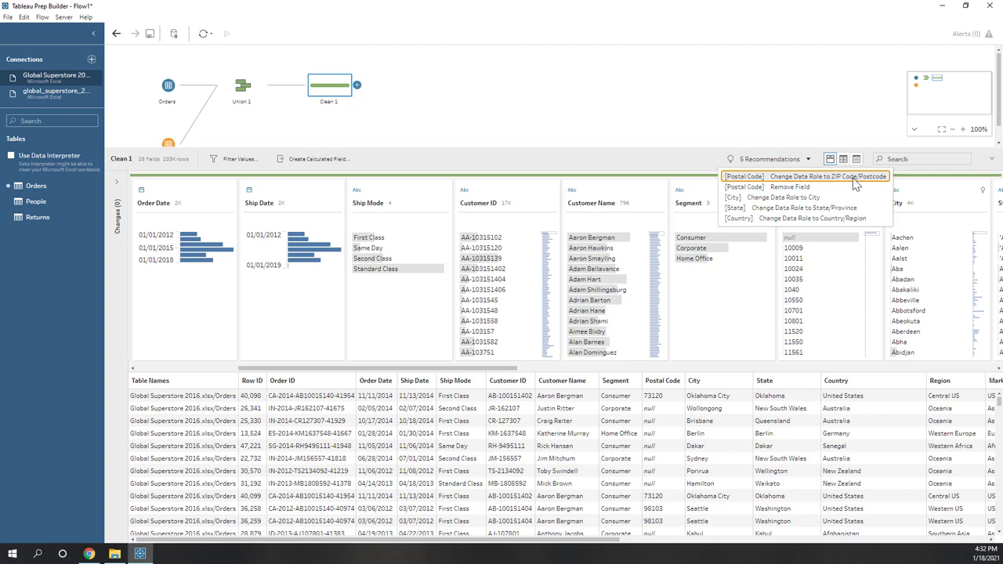
pyautogui.click(802, 179)
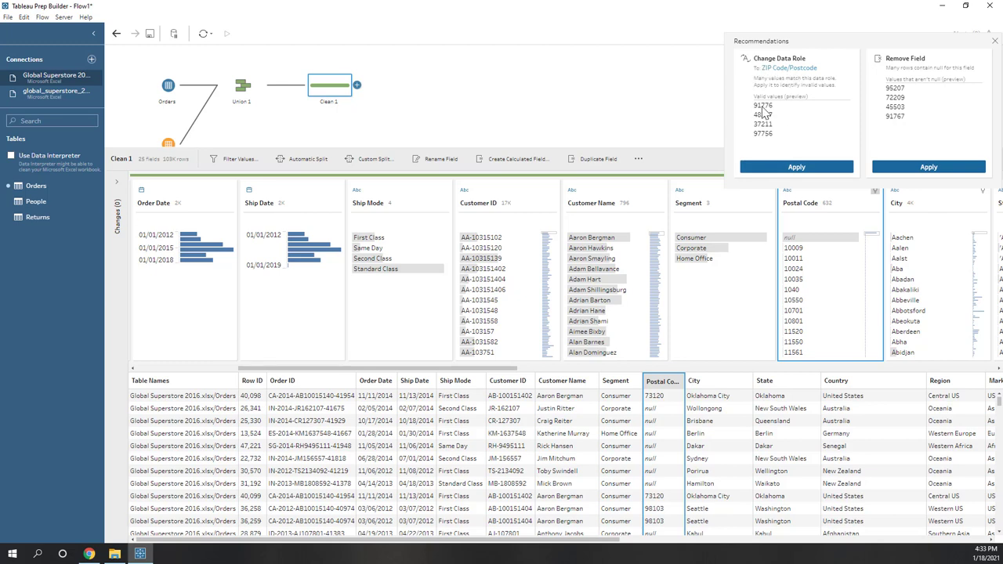
pyautogui.click(817, 166)
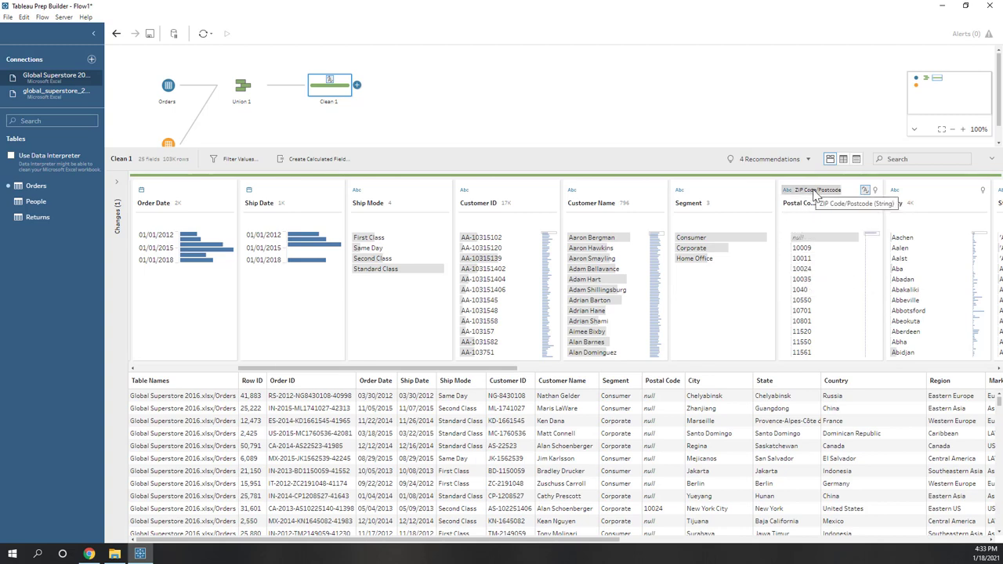
# Exclude the null values from the Postal Code field.
pyautogui.click(803, 239)
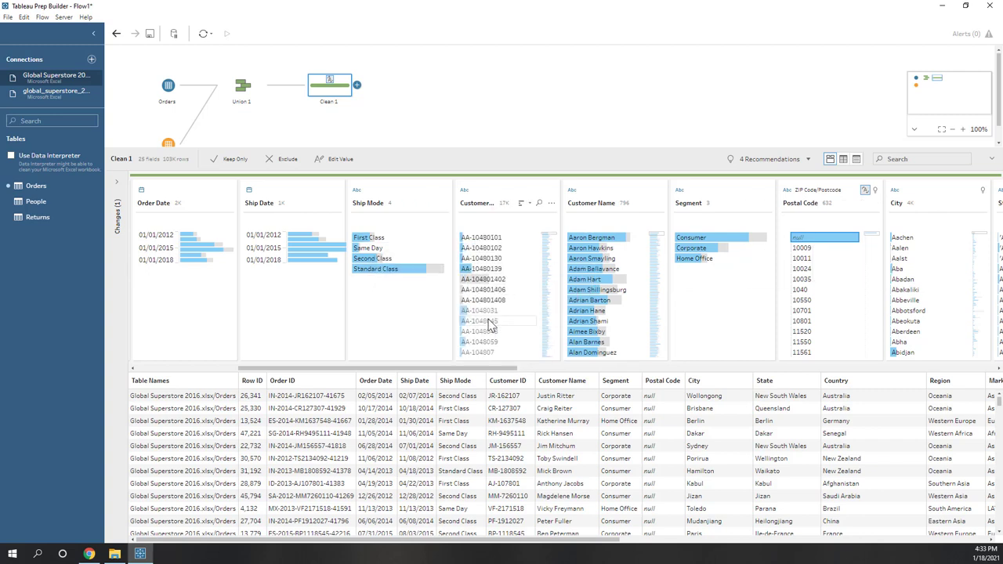
pyautogui.rightClick(805, 240)
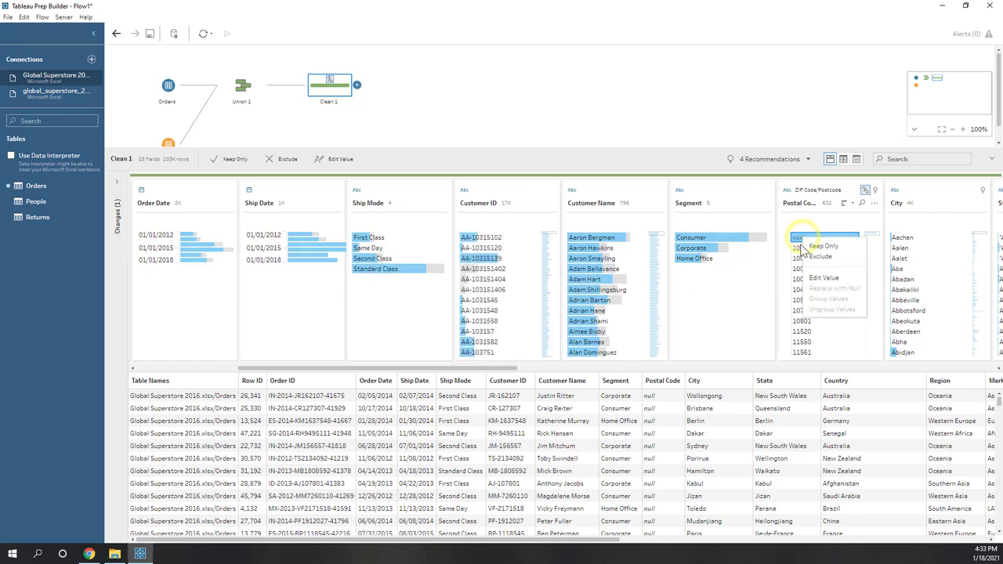
pyautogui.click(815, 259)
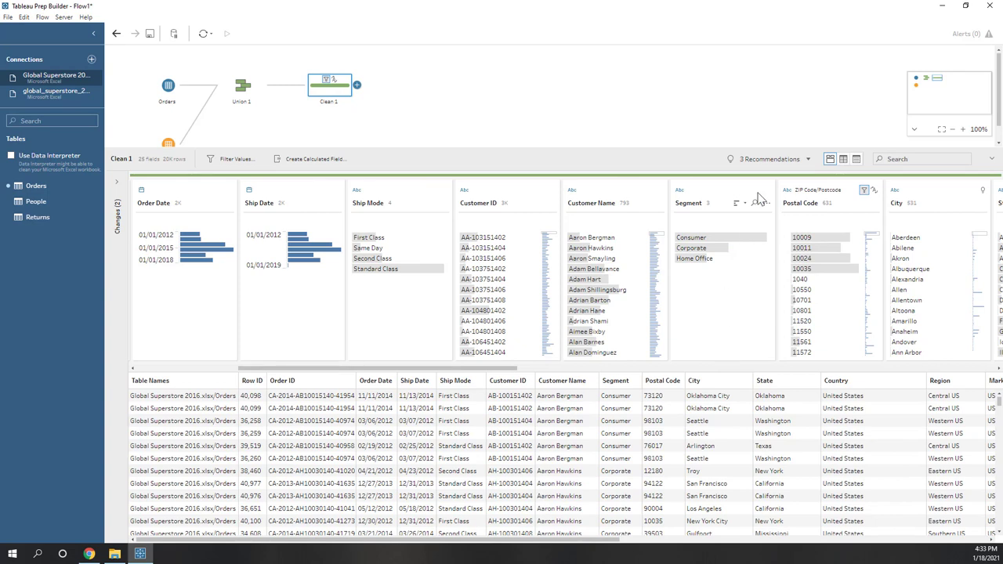
# Review the remaining recommendations and set the City field's data role to the geographic role City.
pyautogui.click(782, 160)
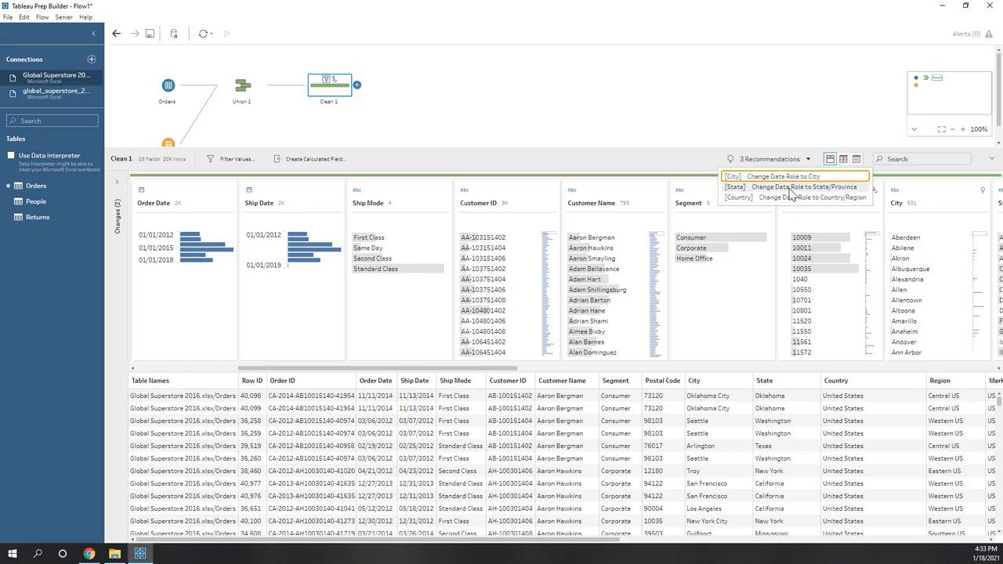
pyautogui.click(715, 333)
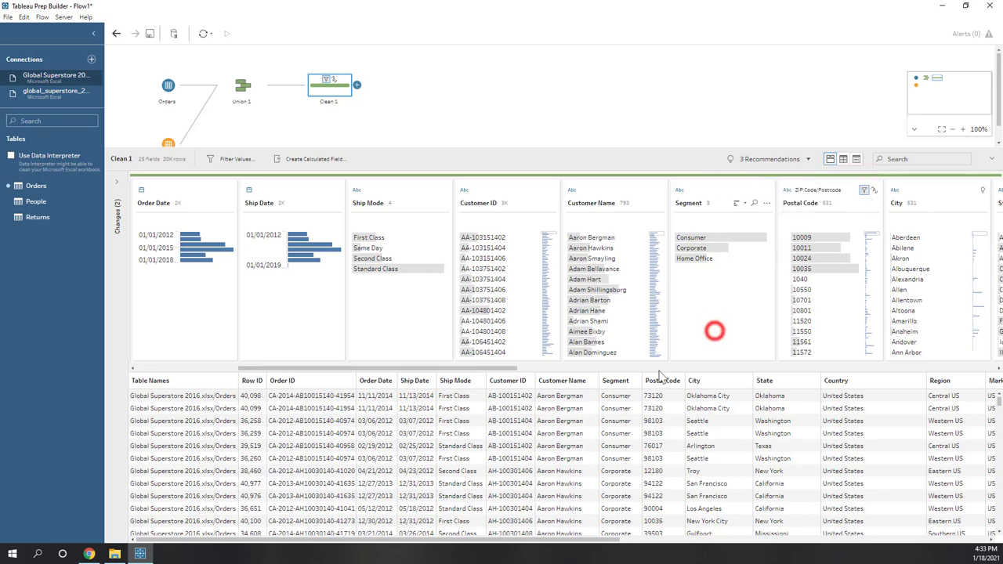
pyautogui.moveTo(514, 373); pyautogui.dragTo(644, 374)
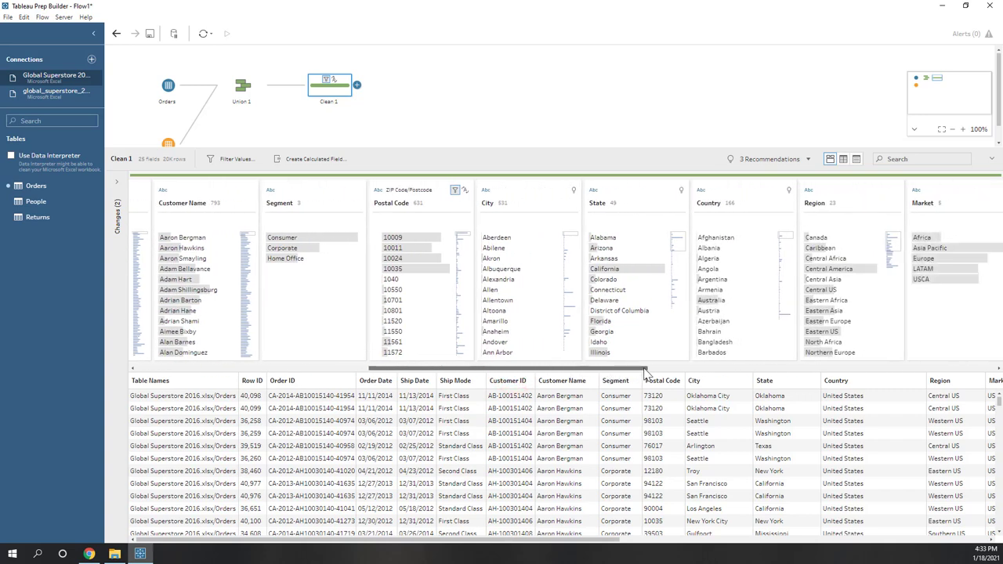
pyautogui.click(485, 192)
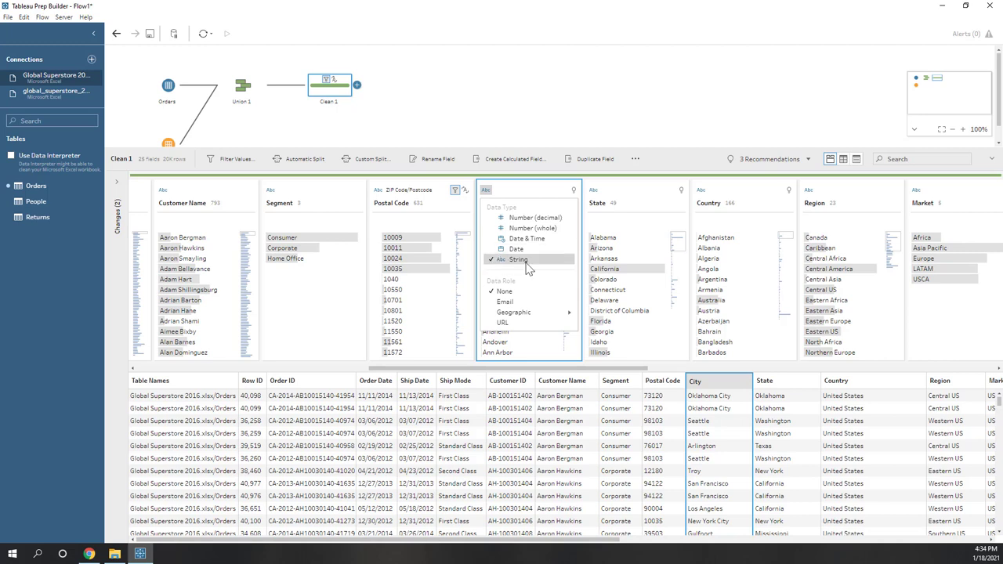
pyautogui.moveTo(517, 315)
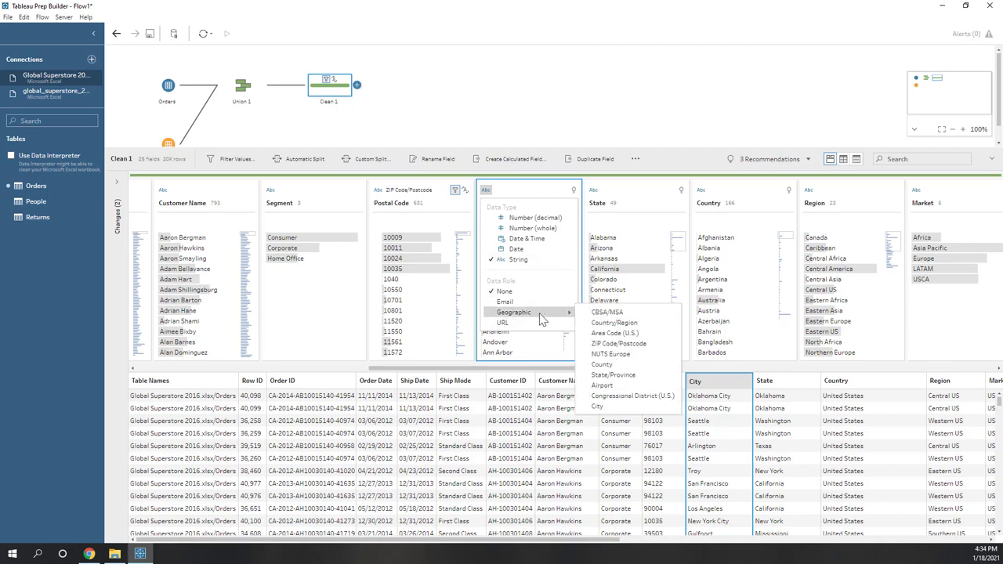
pyautogui.click(608, 408)
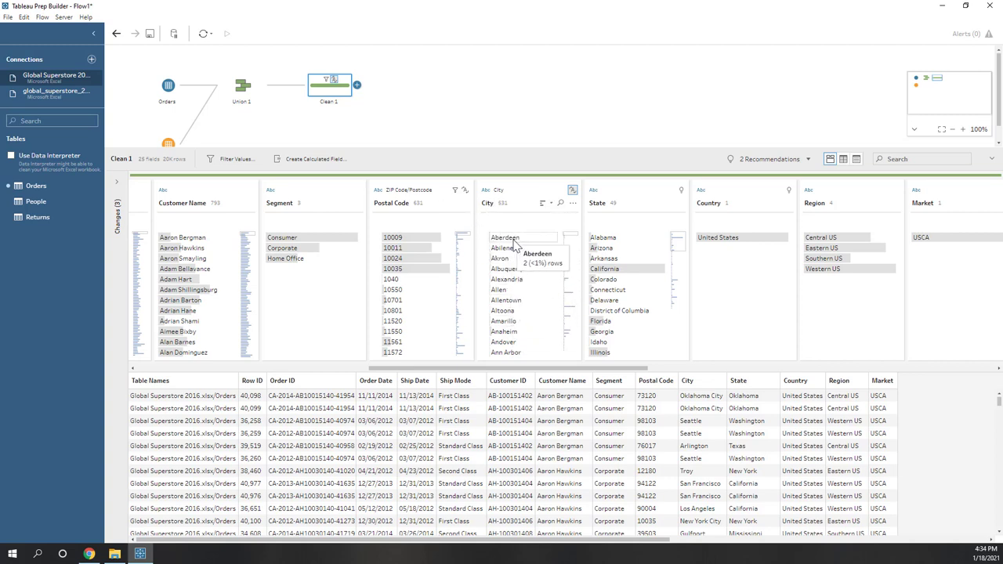
# Assign the geographic data role State/Province to the State field and Country/Region to the Country field.
pyautogui.click(593, 192)
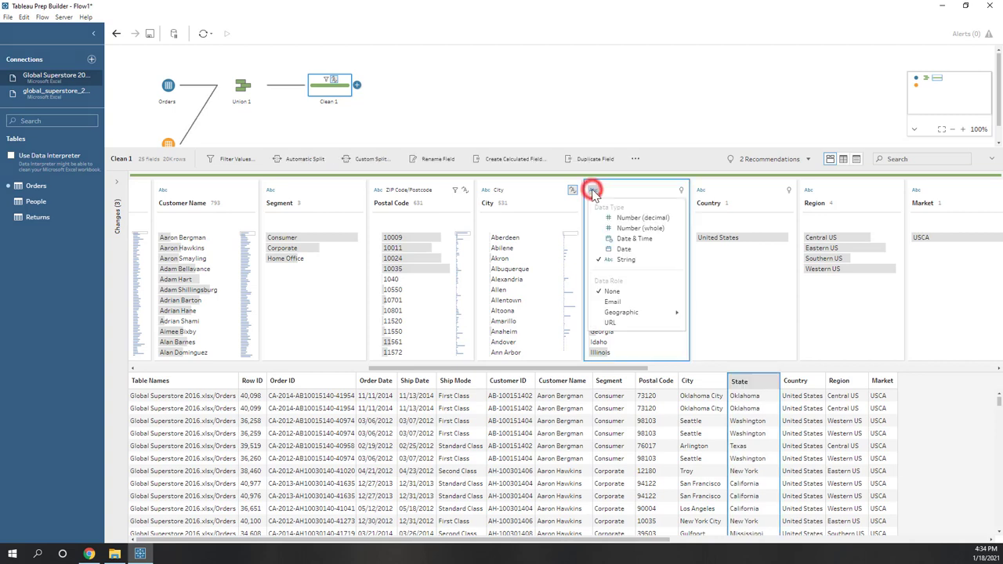
pyautogui.moveTo(636, 312)
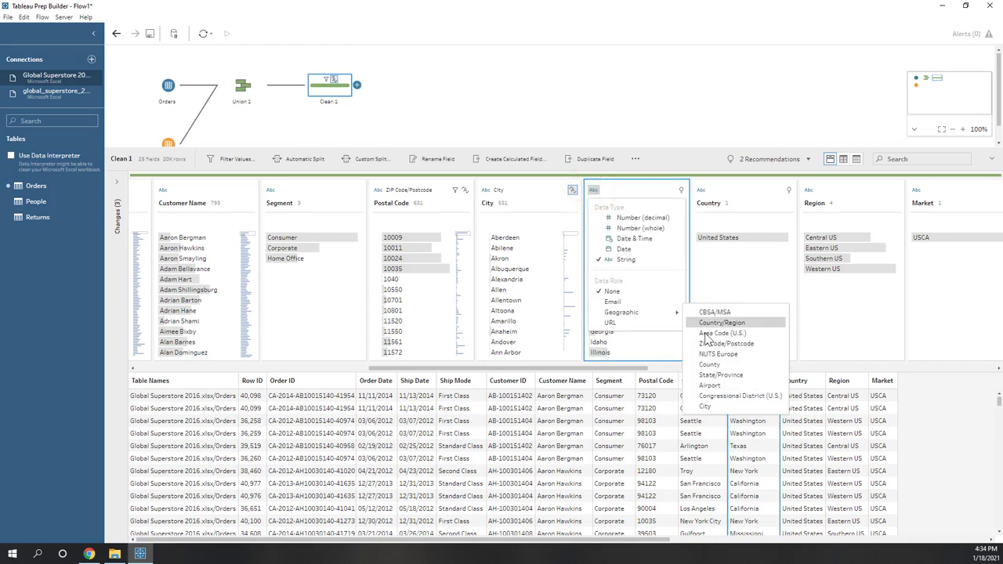
pyautogui.click(719, 376)
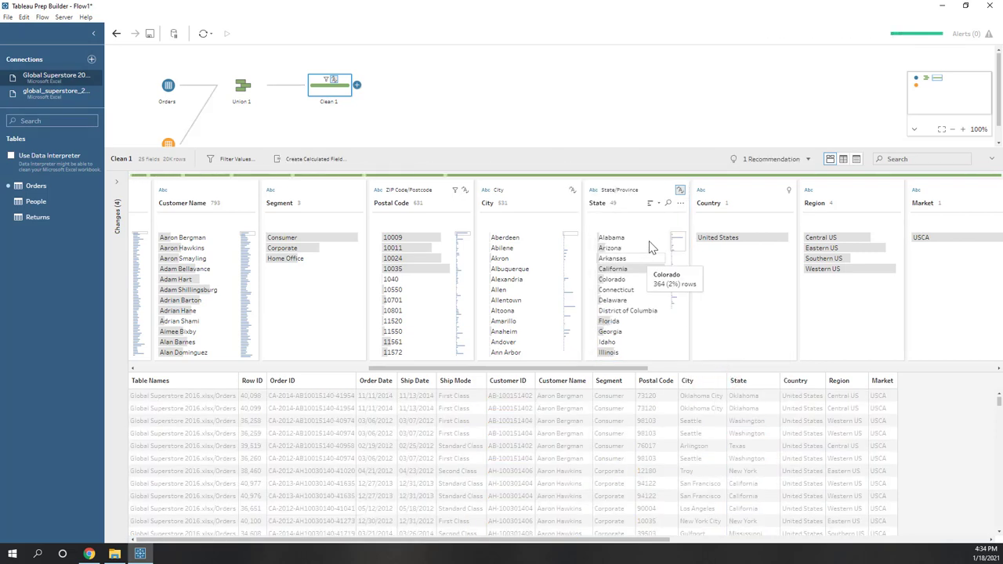
pyautogui.click(702, 192)
pyautogui.moveTo(725, 313)
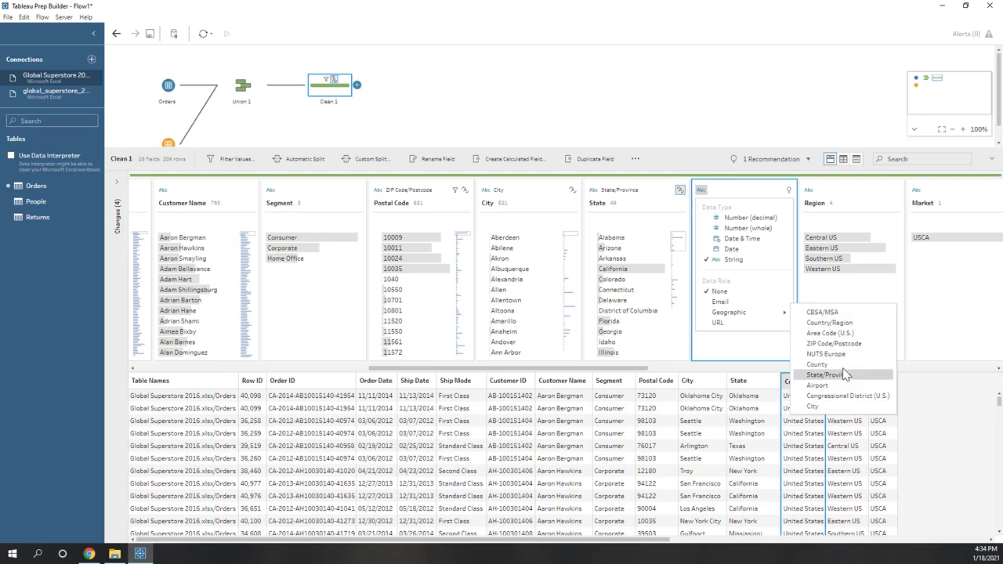
pyautogui.click(830, 322)
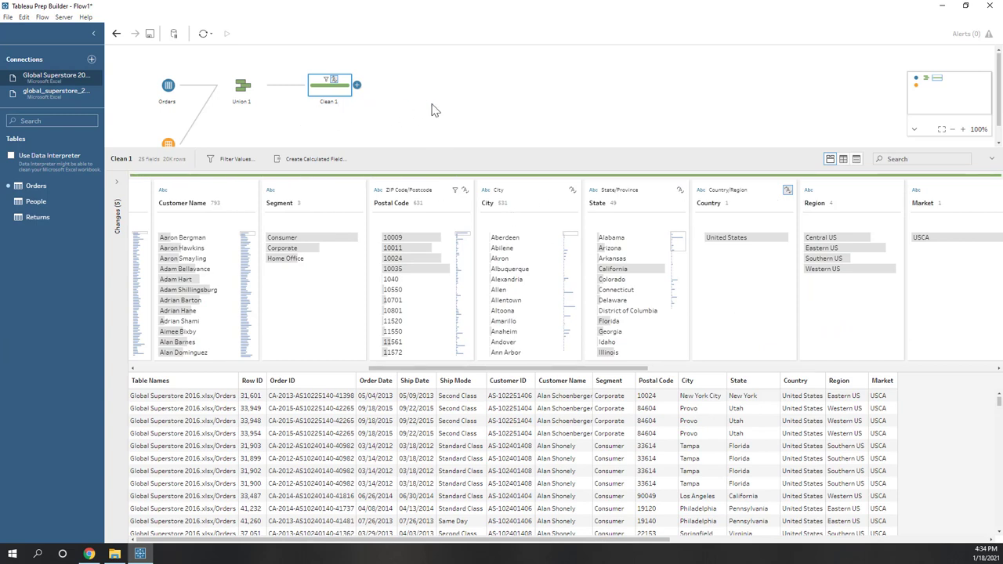
# Remove the Postal Code null filter from the list of changes and inspect the State values that mismatch their data role.
pyautogui.click(117, 185)
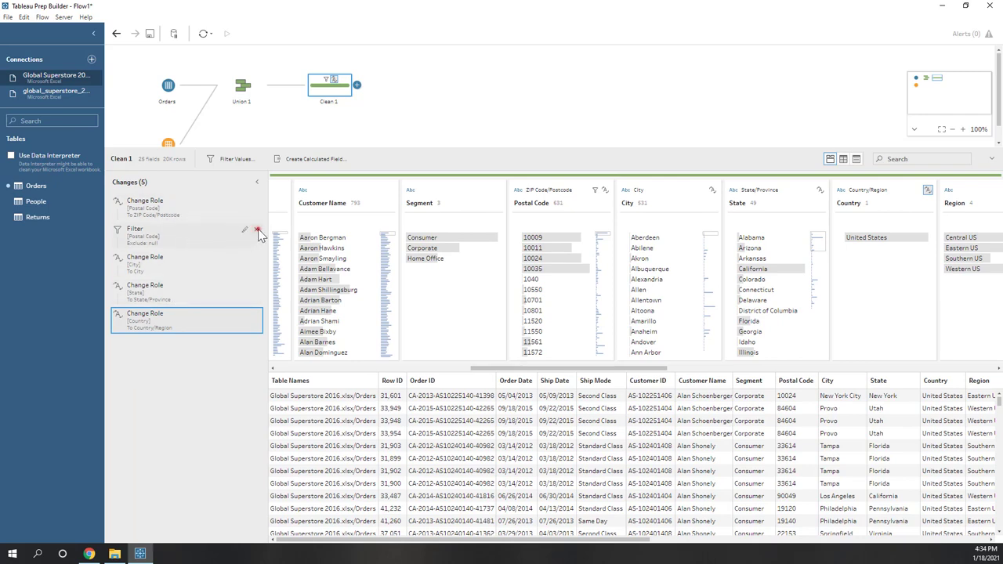
pyautogui.click(257, 229)
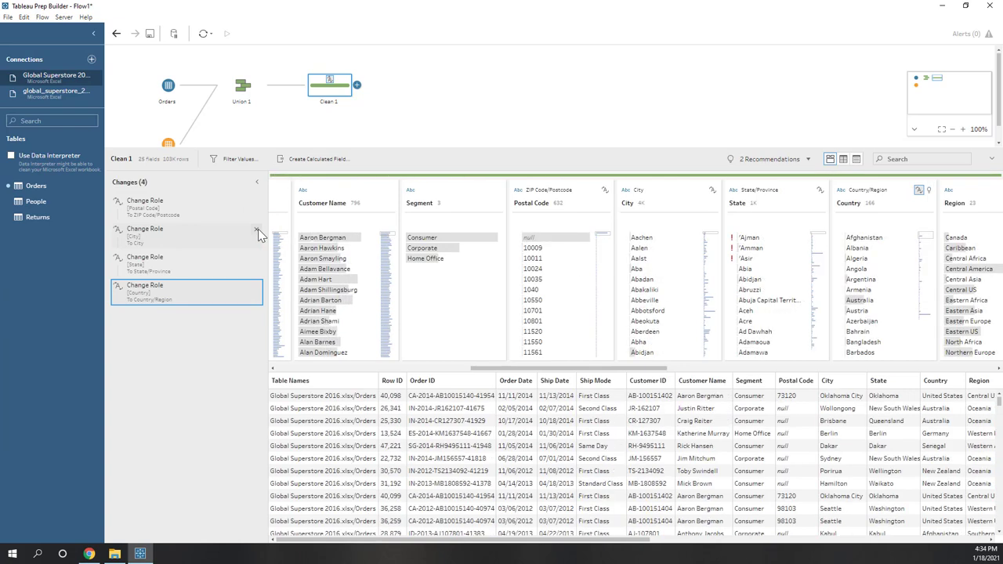
pyautogui.moveTo(746, 249)
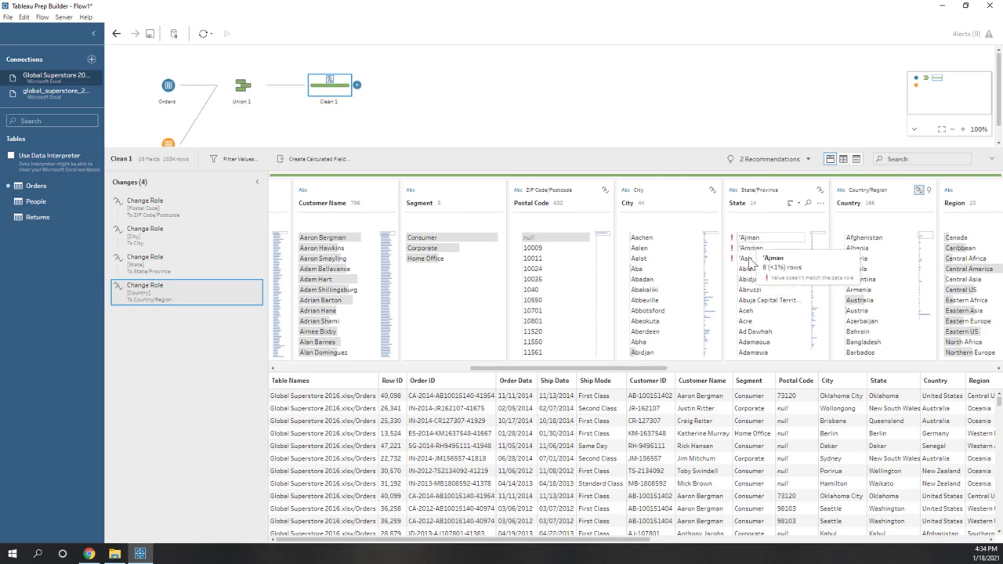
pyautogui.click(751, 237)
pyautogui.click(747, 235)
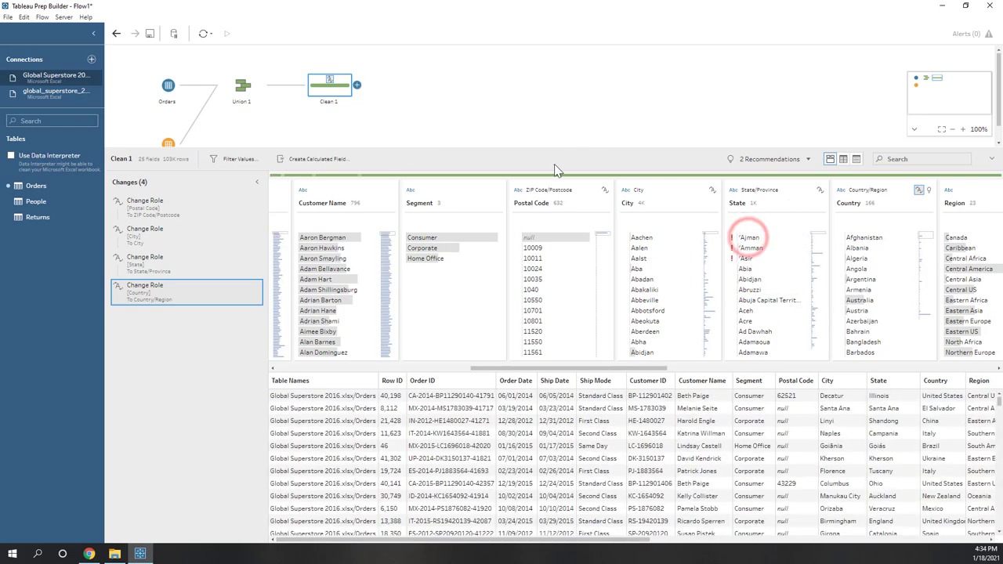
# Exclude the null values from the Postal Code field again and deselect the cleaning step to show the whole flow.
pyautogui.click(537, 238)
pyautogui.rightClick(537, 239)
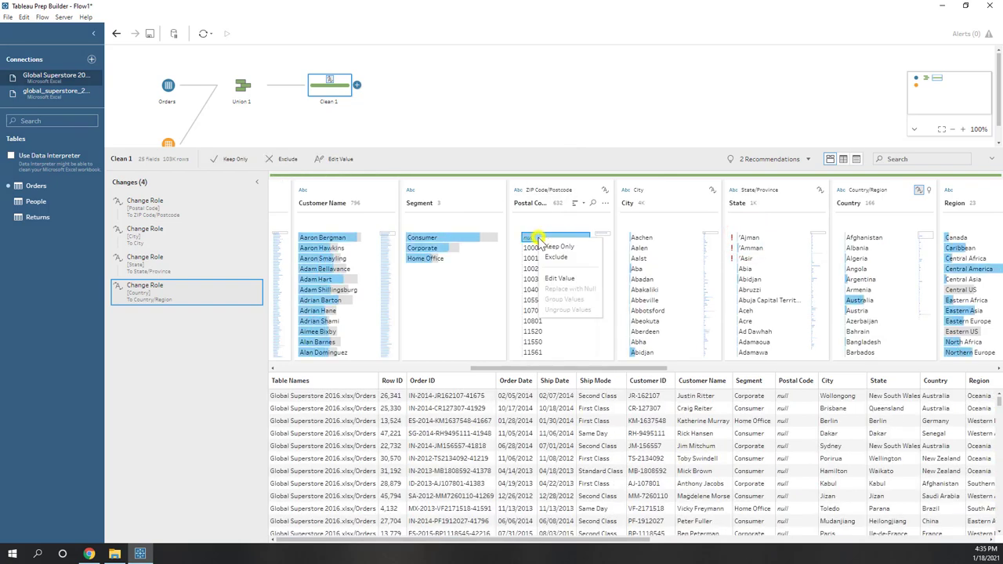
pyautogui.click(557, 257)
pyautogui.click(512, 108)
pyautogui.moveTo(130, 57); pyautogui.dragTo(429, 213)
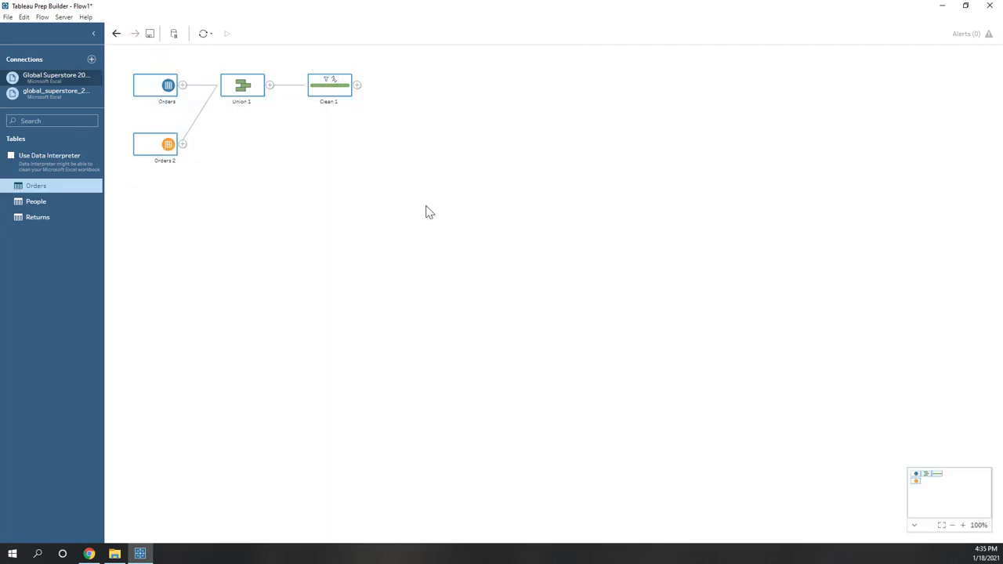
pyautogui.click(406, 218)
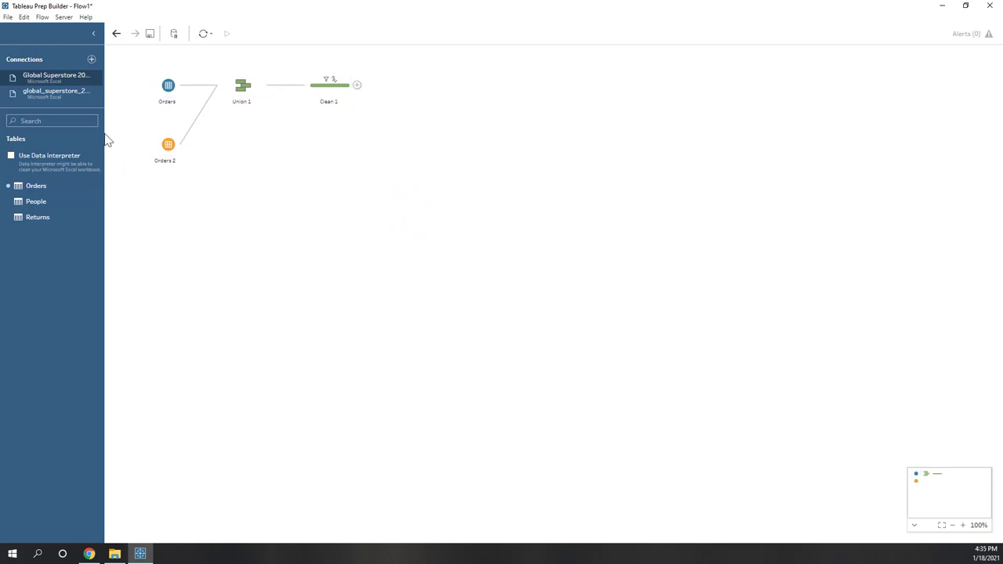
# Save the flow as lec2 in the OneDrive folder IA342_2021_spring/lec2.
pyautogui.click(149, 37)
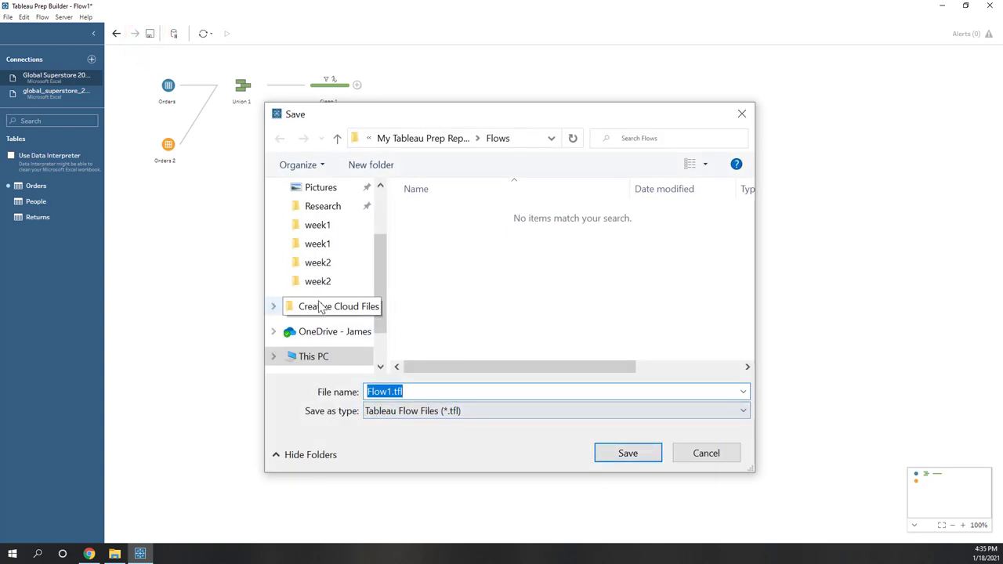
pyautogui.click(329, 333)
pyautogui.scroll(-3, 495, 345)
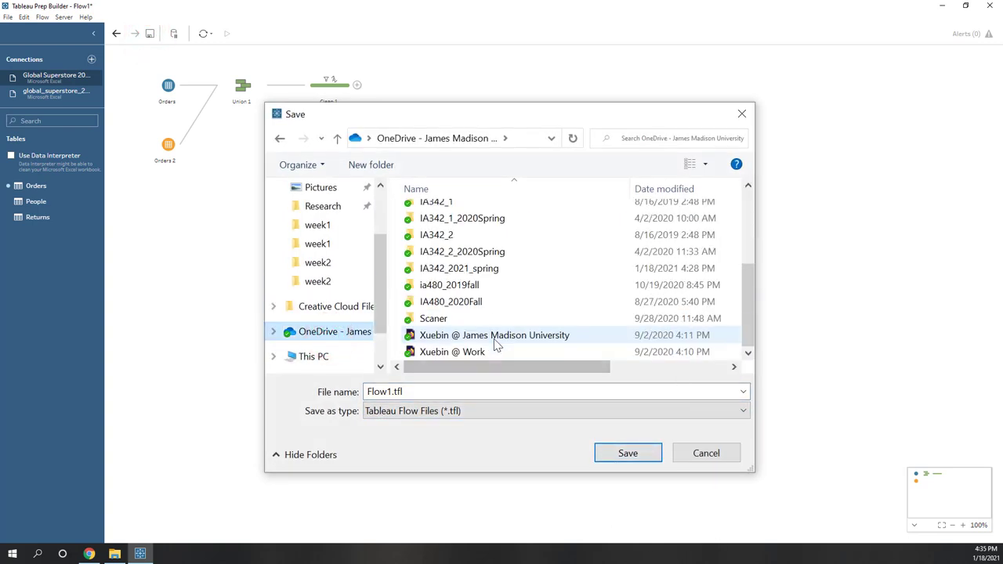
pyautogui.doubleClick(475, 269)
pyautogui.doubleClick(436, 230)
pyautogui.click(440, 396)
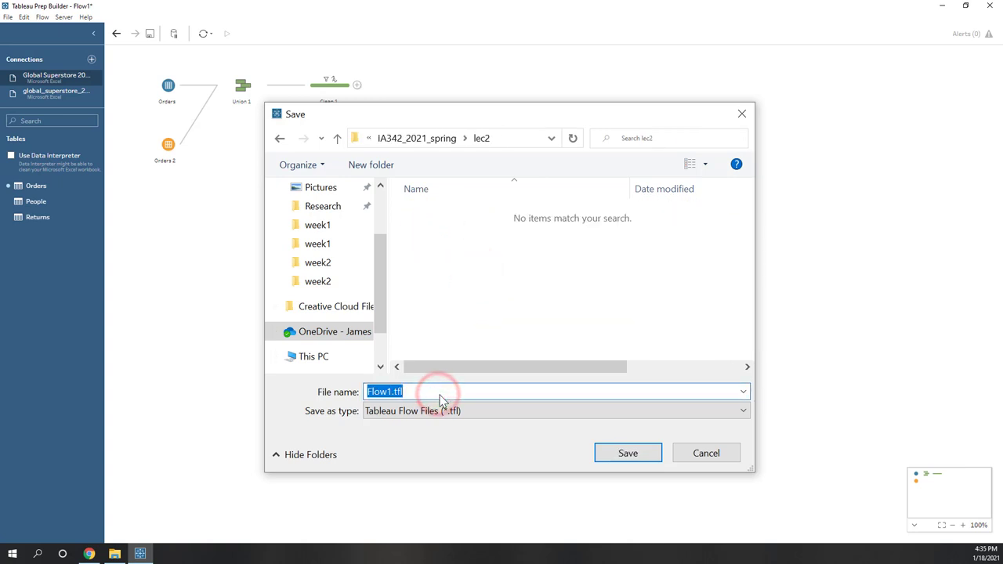
pyautogui.write('ec2')
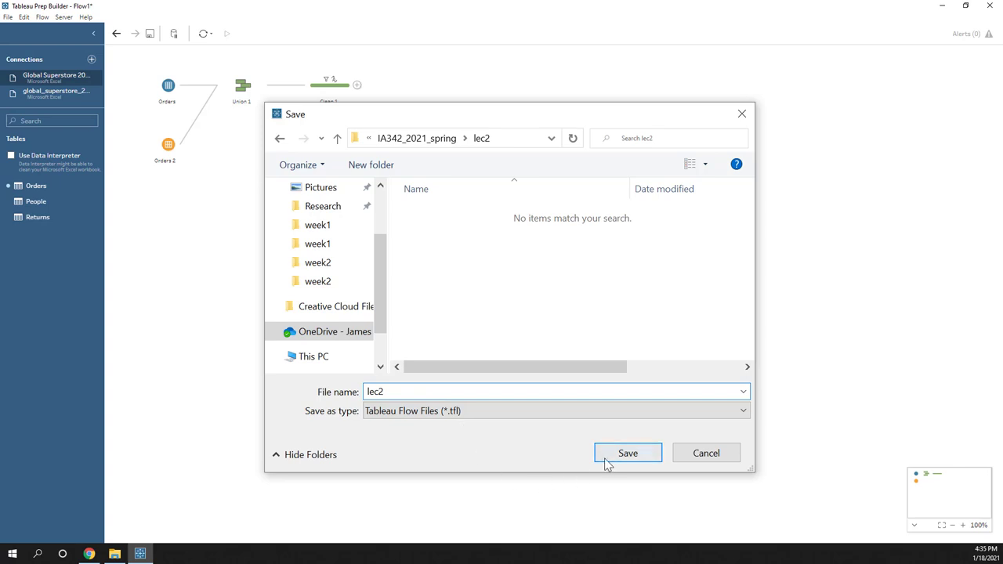
pyautogui.click(605, 458)
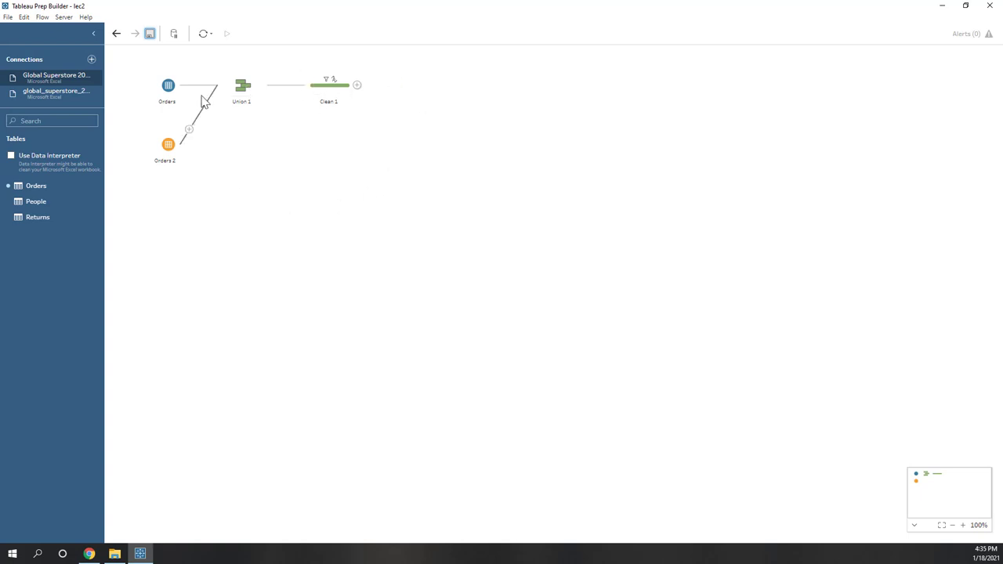
# Add an Output step after Clean 1 and look over the columns in its data preview.
pyautogui.click(159, 89)
pyautogui.click(161, 148)
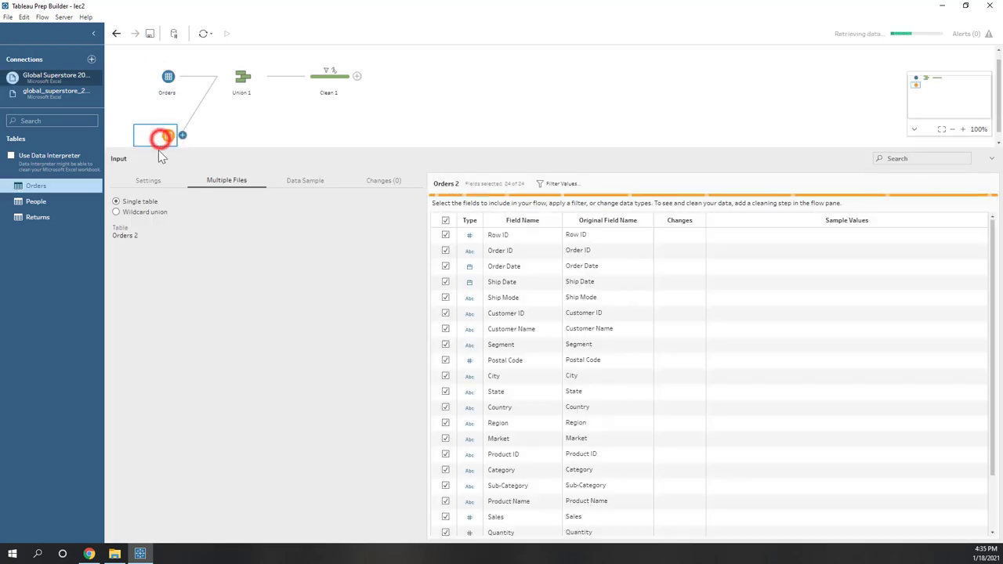
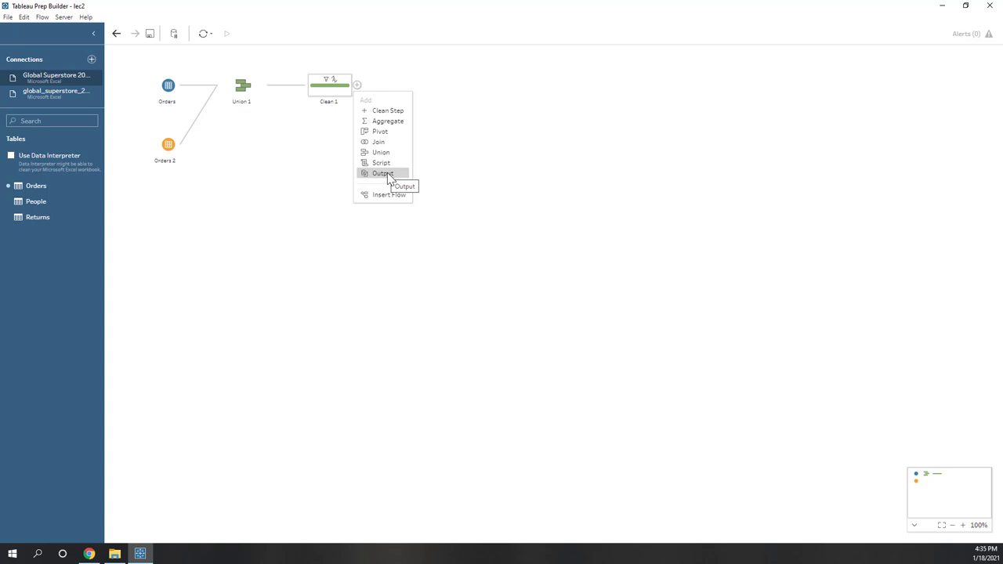
pyautogui.click(386, 175)
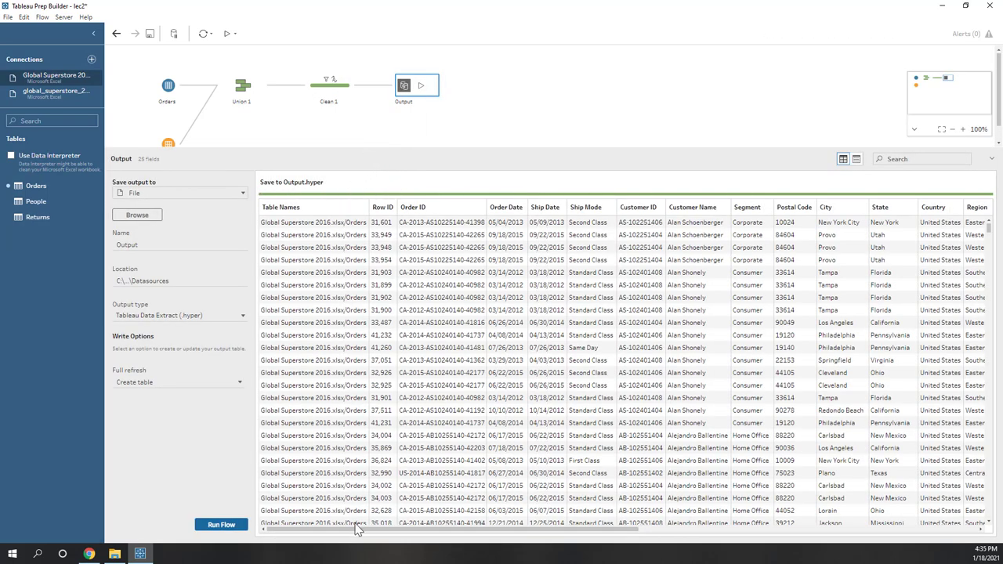
pyautogui.moveTo(357, 531); pyautogui.dragTo(805, 539)
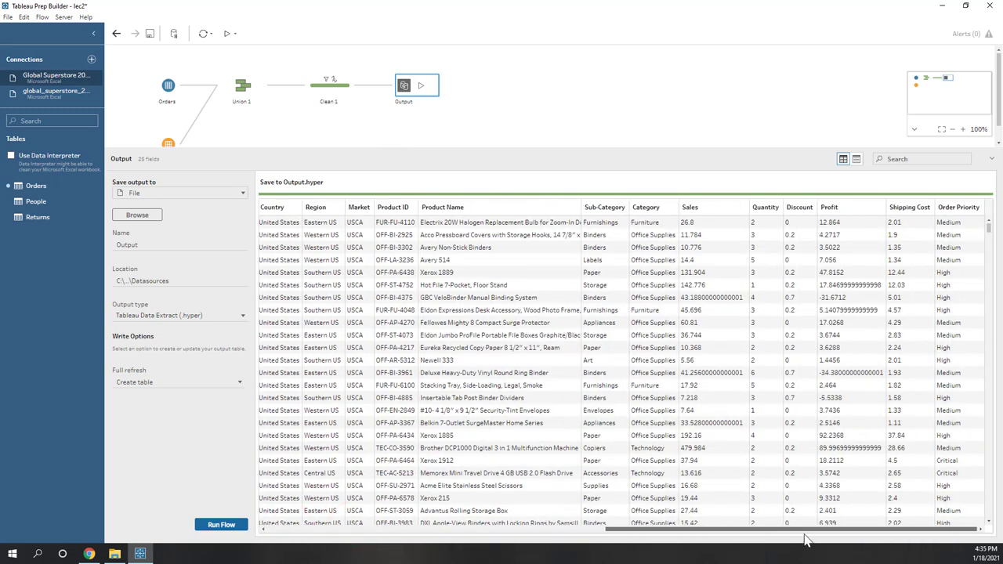
pyautogui.moveTo(650, 530); pyautogui.dragTo(308, 552)
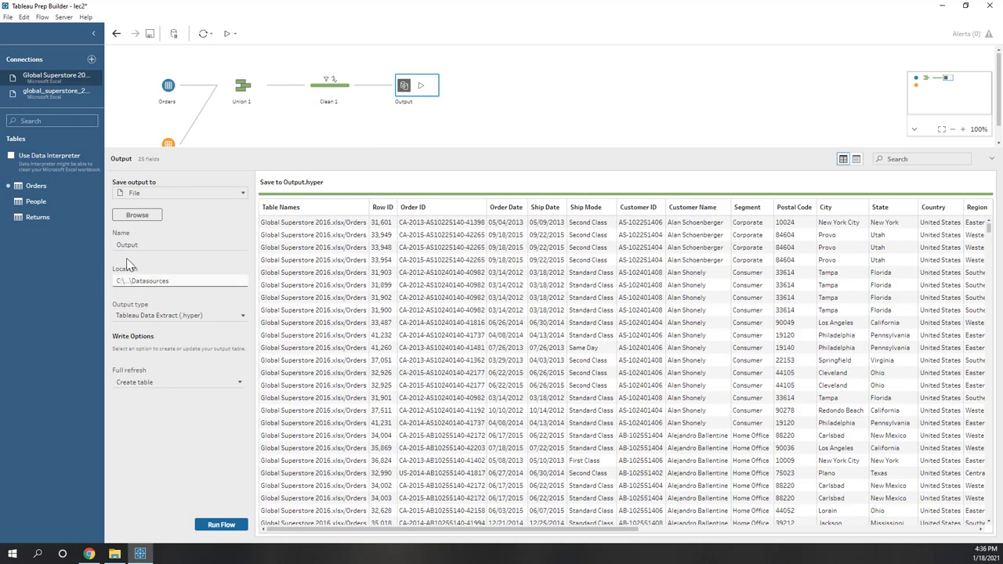
# Check the available output destinations, keeping File, and examine the output's name and location settings.
pyautogui.click(175, 192)
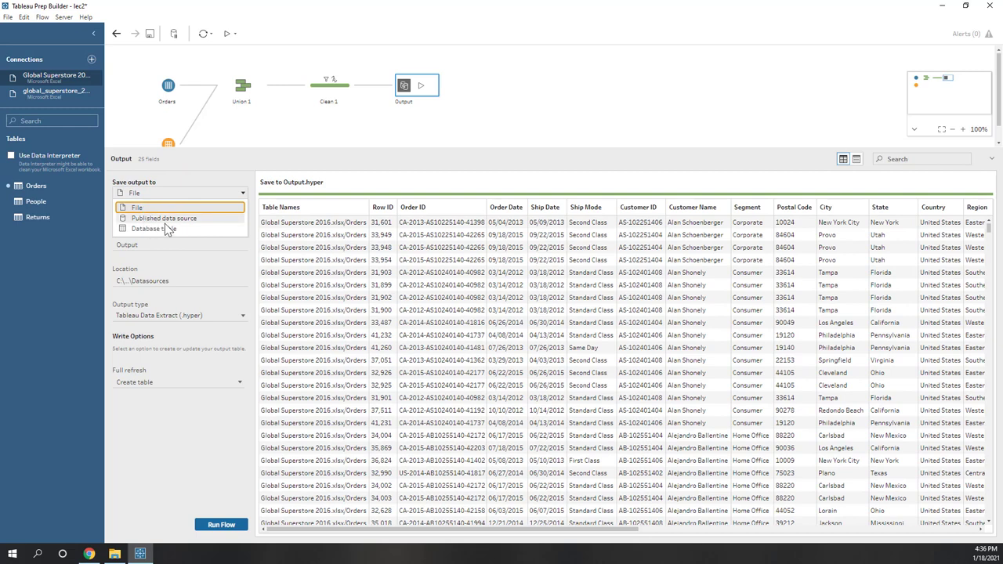
pyautogui.click(162, 207)
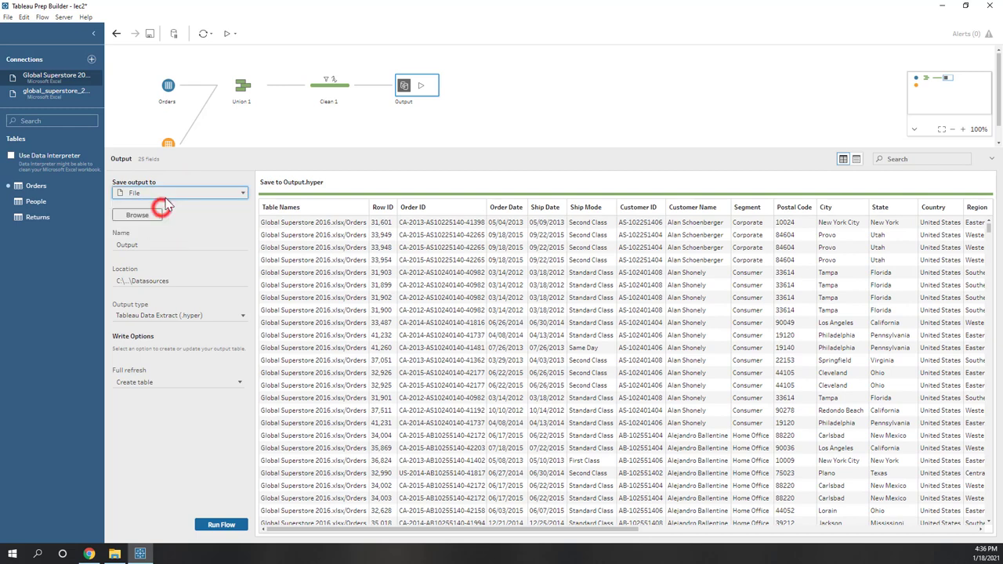
pyautogui.click(202, 285)
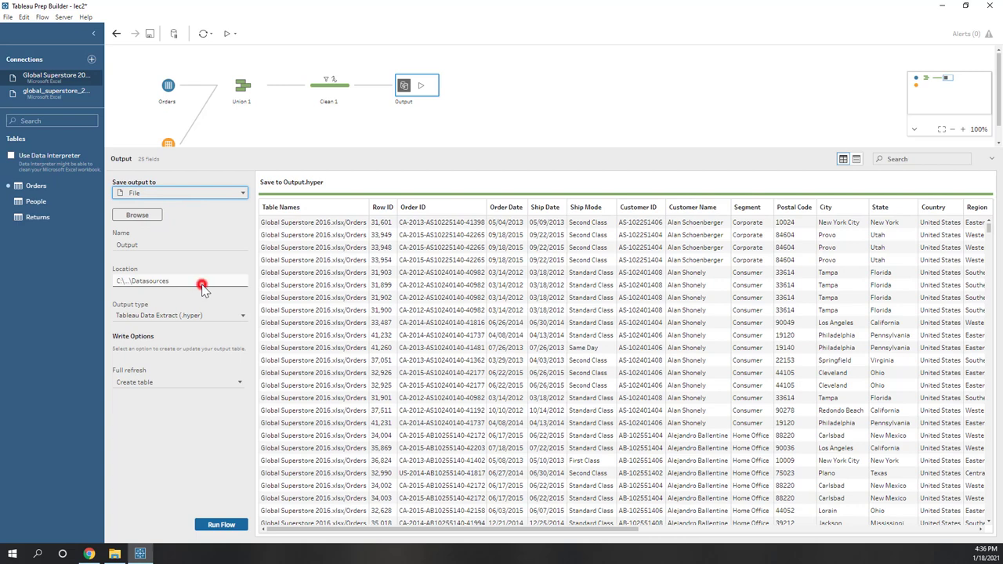
pyautogui.click(133, 245)
pyautogui.doubleClick(134, 245)
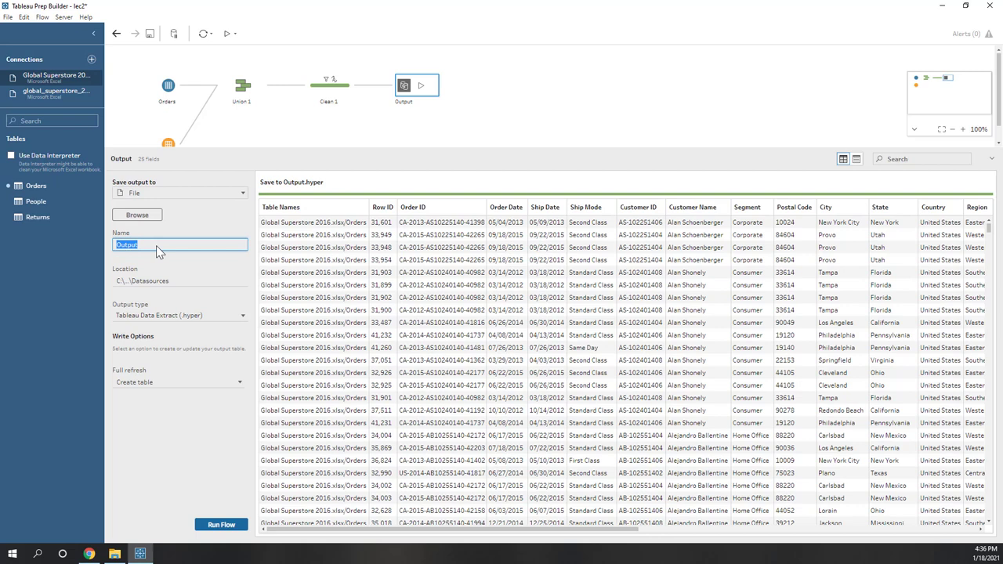
pyautogui.click(156, 245)
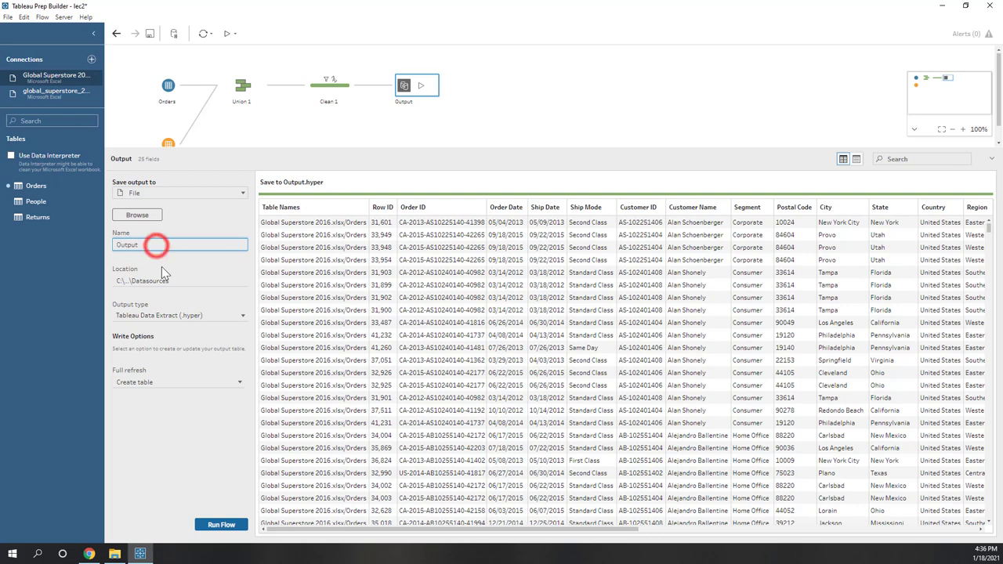
pyautogui.doubleClick(156, 244)
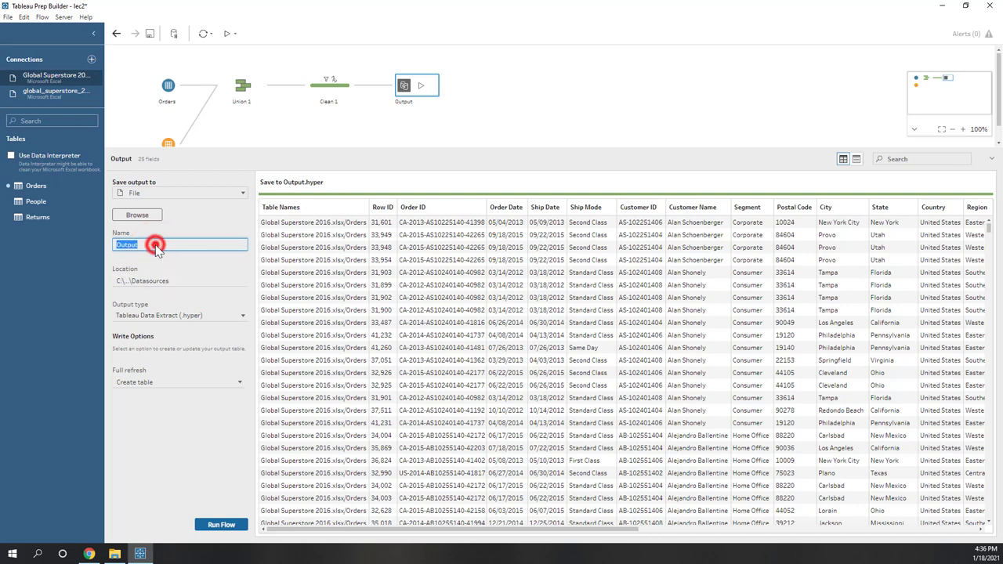
# Set the output file to join_data as a Tableau Data Extract in the OneDrive folder IA342_2021_spring/lec2.
pyautogui.click(138, 217)
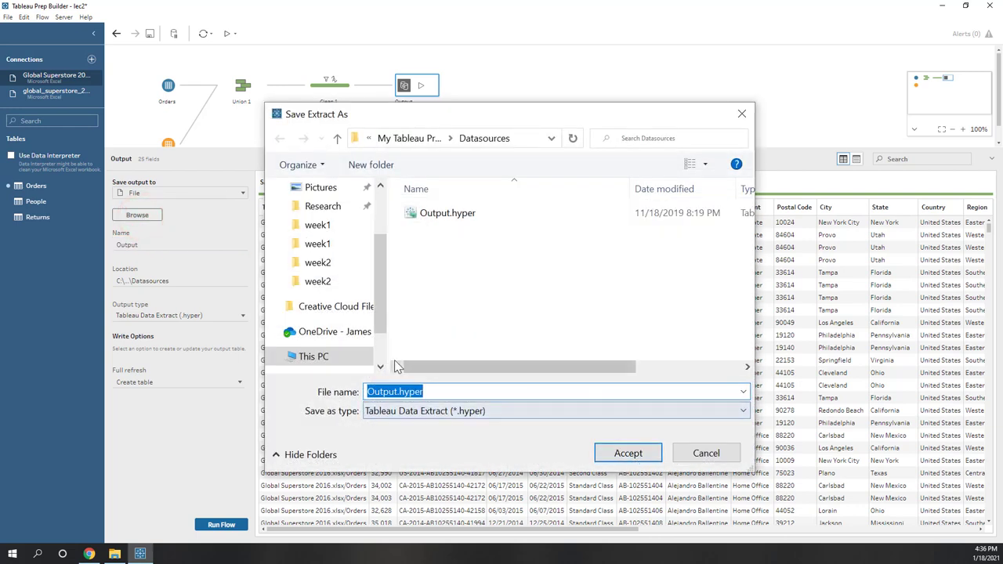
pyautogui.click(473, 285)
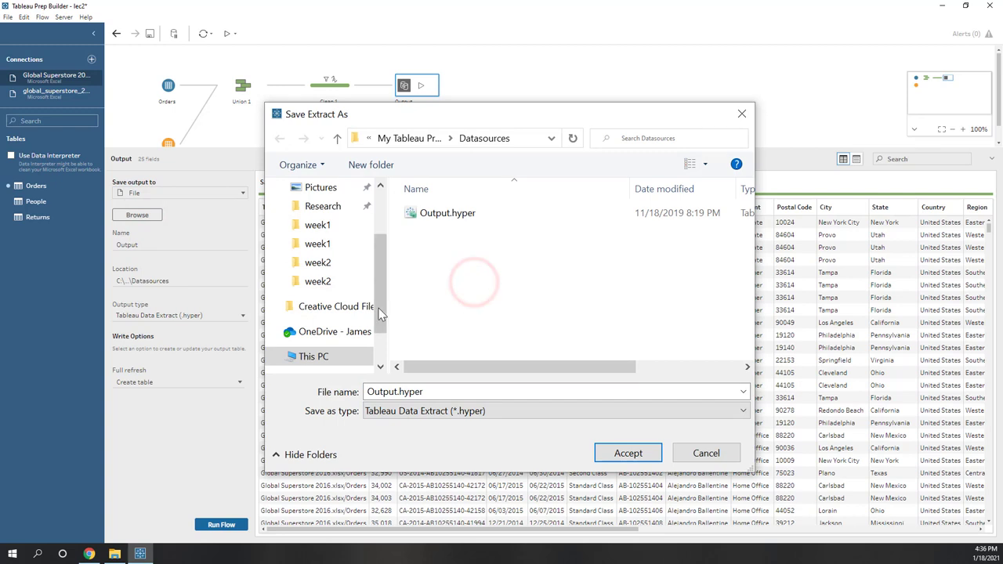
pyautogui.click(345, 329)
pyautogui.scroll(-3, 486, 274)
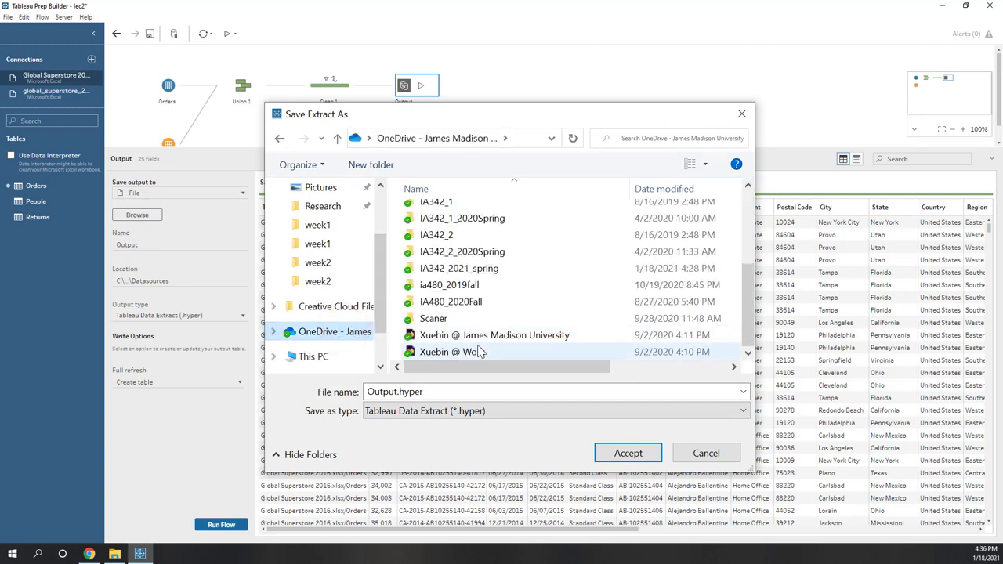
pyautogui.doubleClick(483, 269)
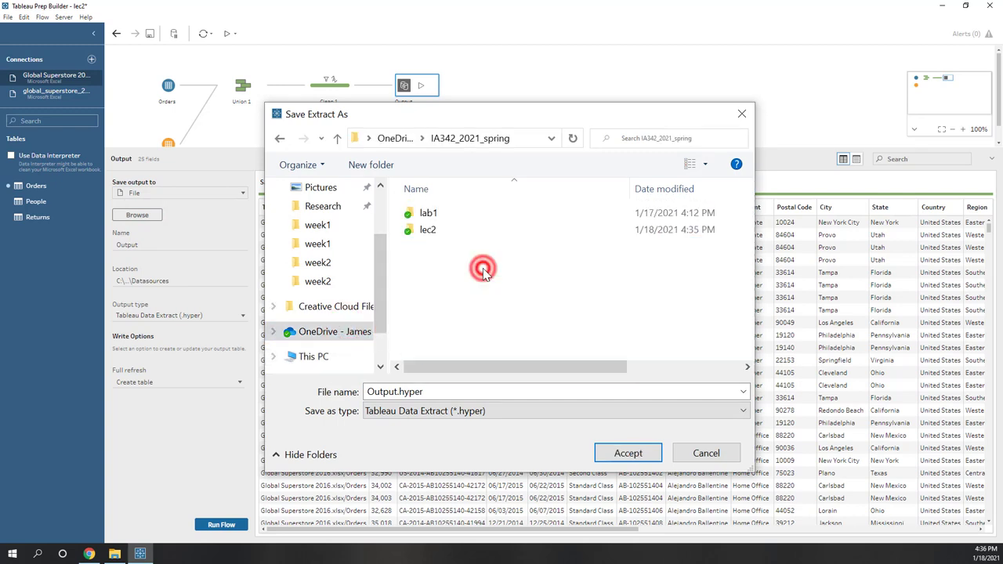
pyautogui.doubleClick(441, 232)
pyautogui.doubleClick(438, 398)
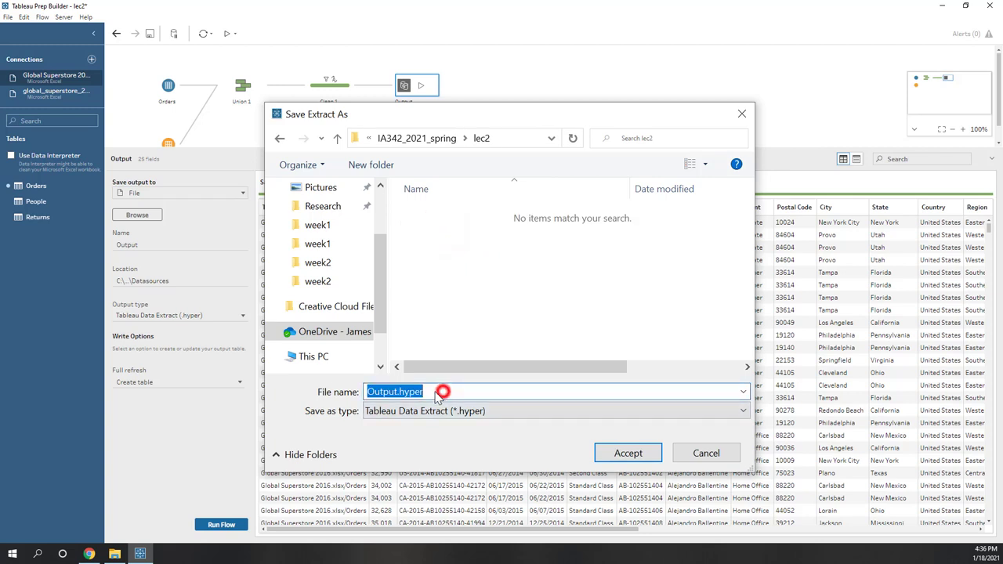
pyautogui.write('join_data')
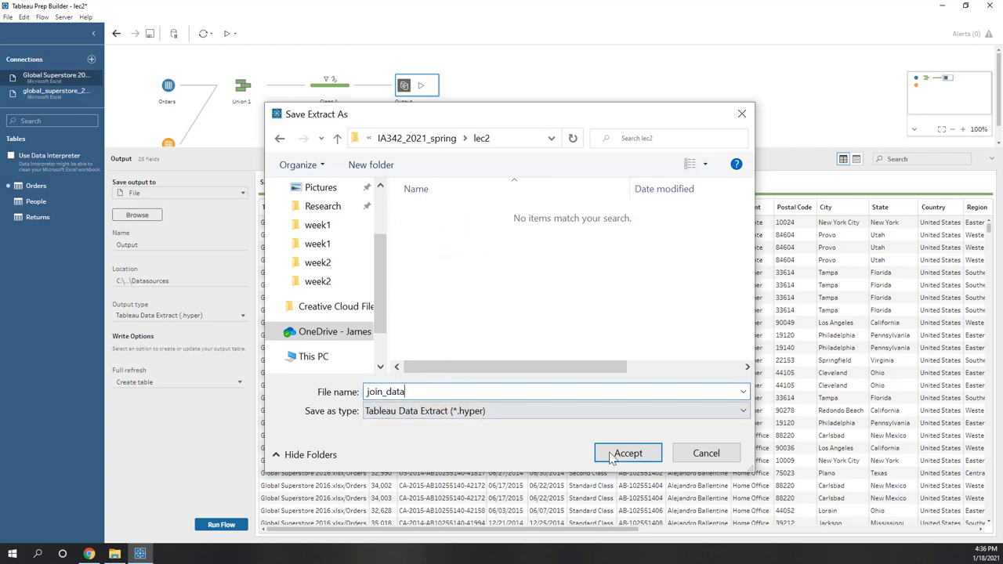
pyautogui.click(462, 411)
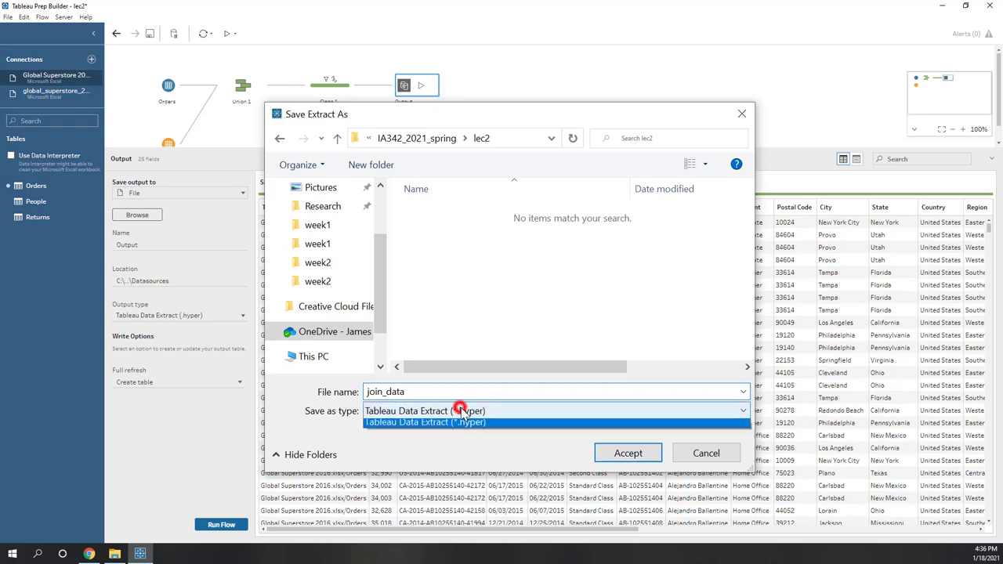
pyautogui.click(470, 425)
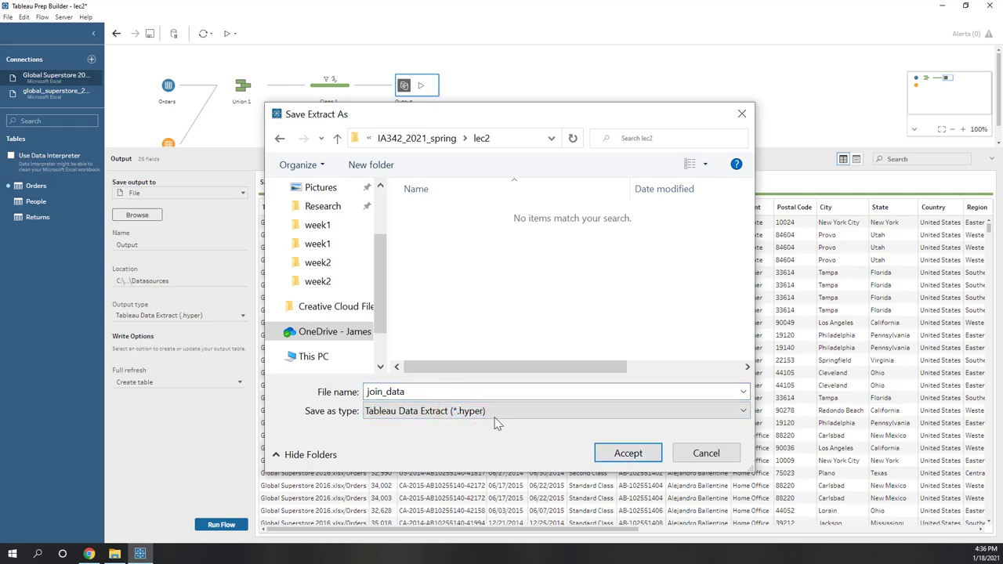
pyautogui.click(639, 459)
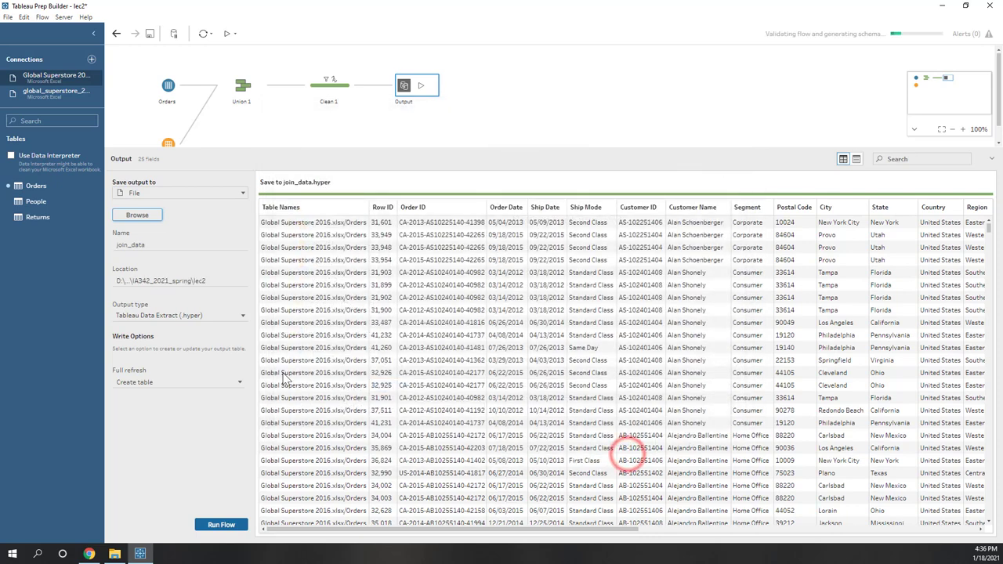
# Run the flow with the output type kept as Tableau Data Extract (.hyper), and save the flow.
pyautogui.click(242, 318)
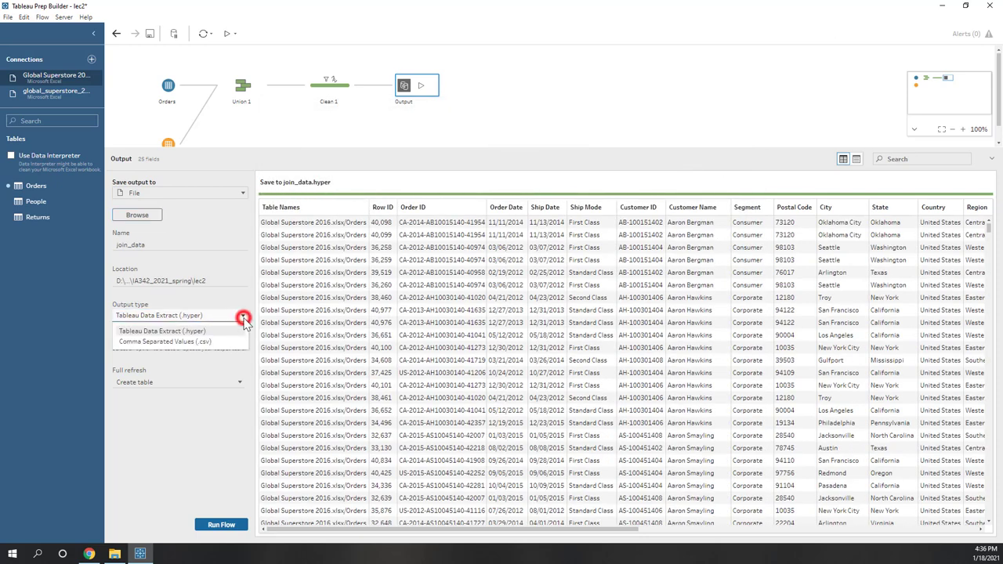
pyautogui.click(208, 333)
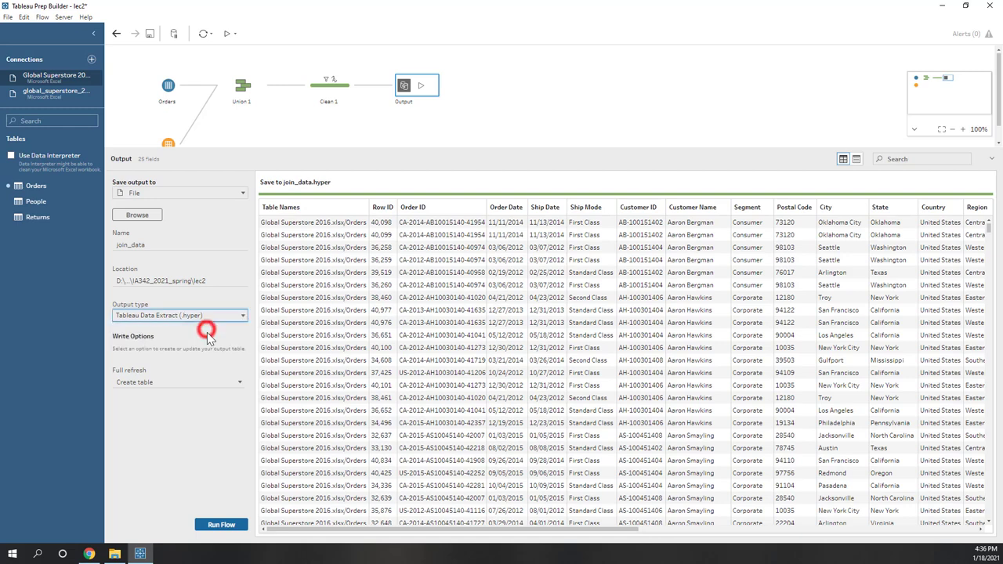
pyautogui.click(209, 441)
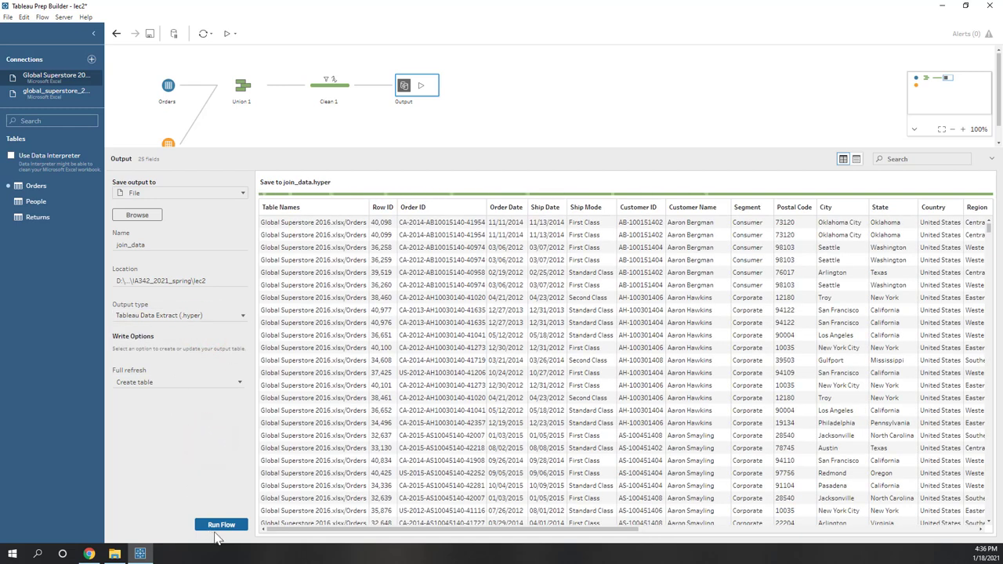
pyautogui.click(220, 526)
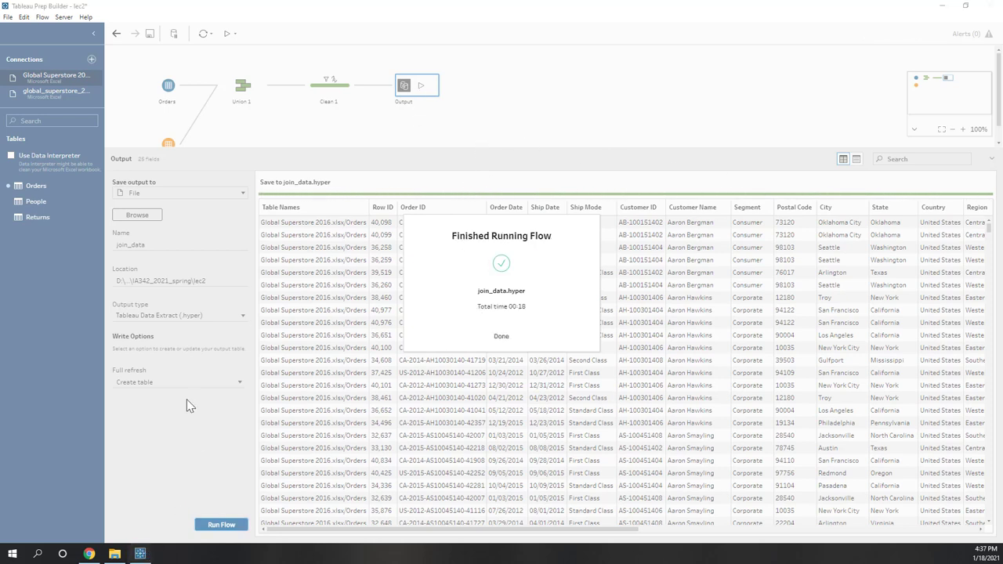
pyautogui.click(497, 337)
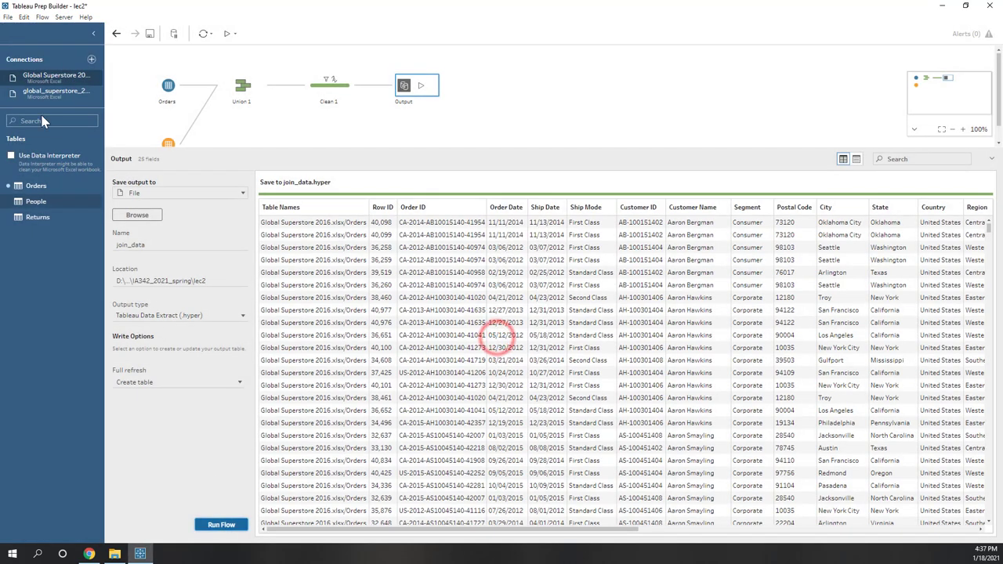
pyautogui.click(149, 33)
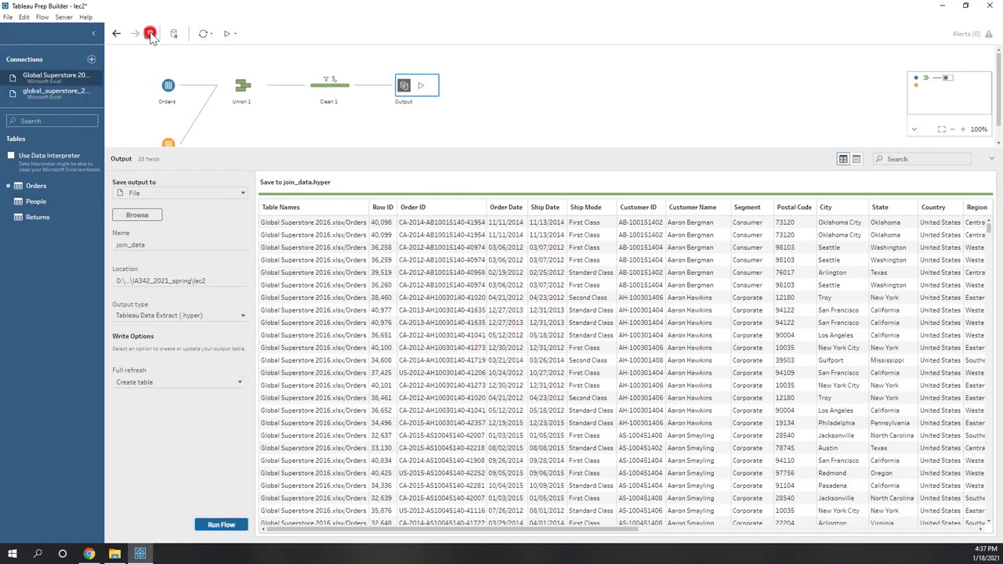
# Switch to File Explorer and check the superstore source files, join_data.hyper and lec2.tfl in the lec2 folder.
pyautogui.click(115, 554)
pyautogui.click(193, 305)
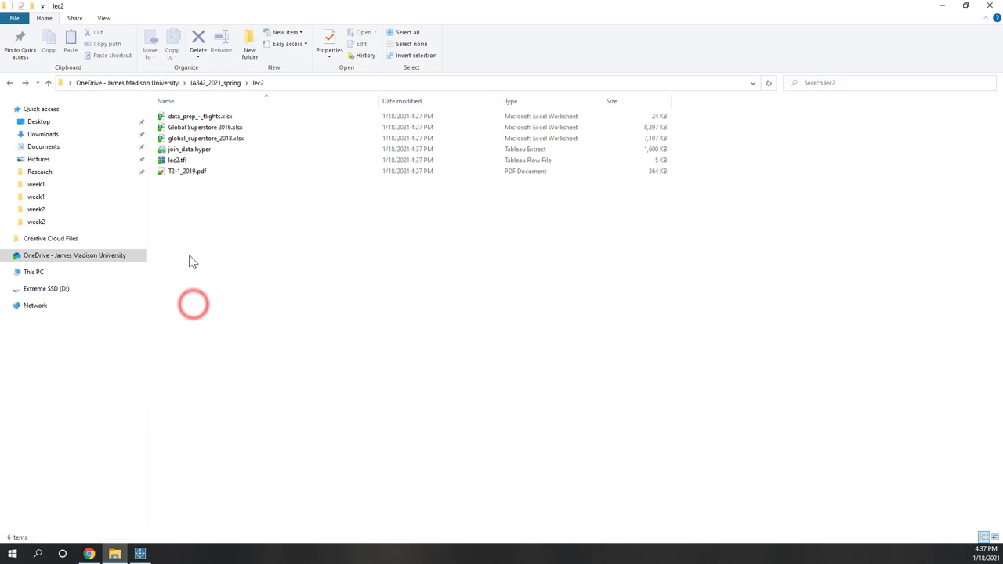
pyautogui.click(206, 129)
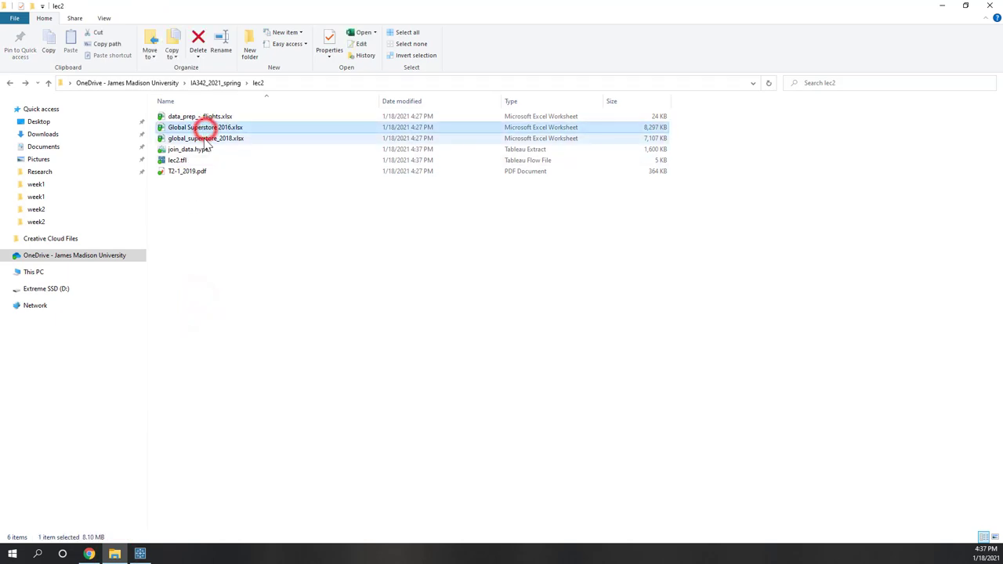
pyautogui.click(207, 138)
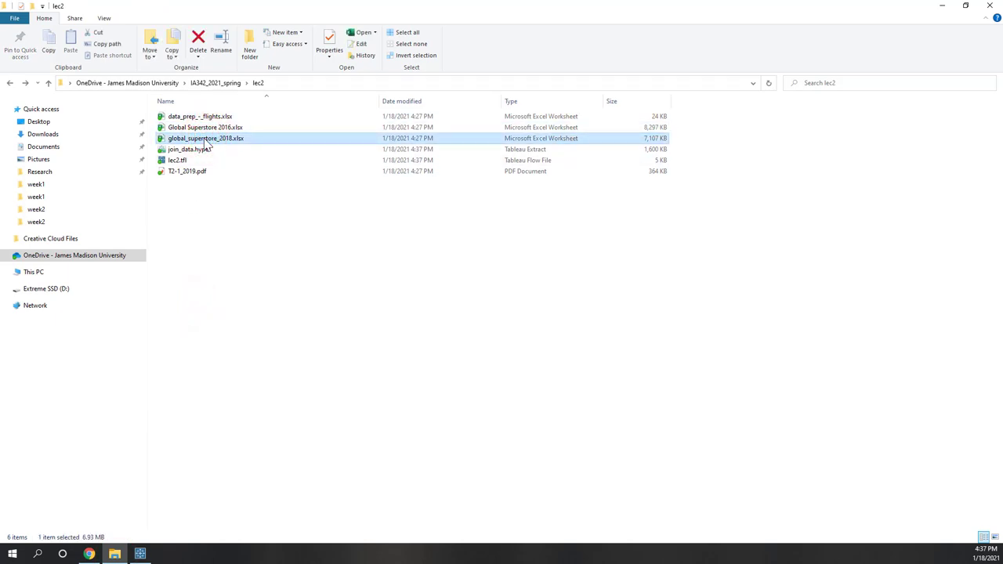
pyautogui.click(178, 161)
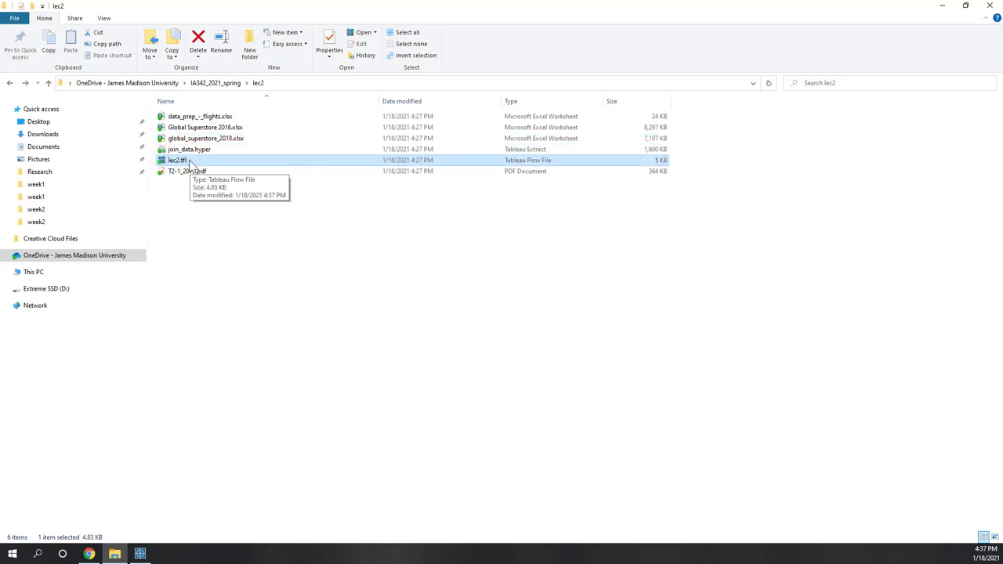
pyautogui.click(196, 149)
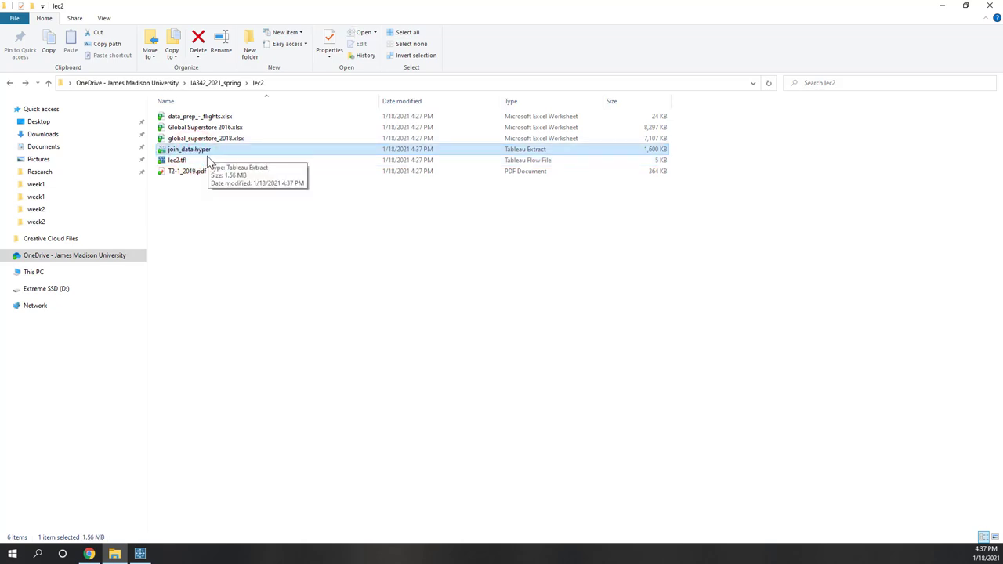
pyautogui.click(207, 160)
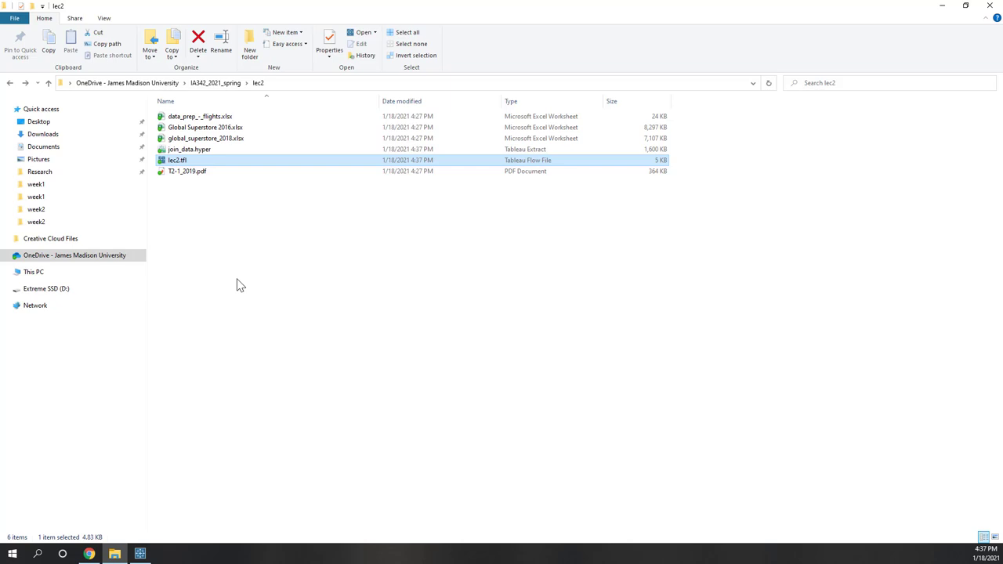
# Return to Tableau Prep Builder and add the Orders and Returns tables from Global Superstore 2016 as new inputs below the existing flow.
pyautogui.click(139, 554)
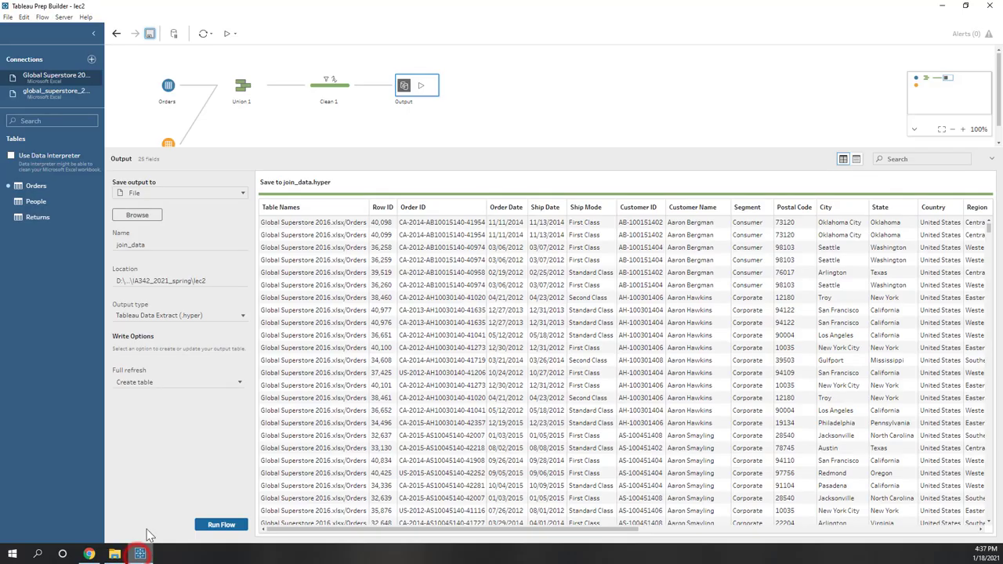
pyautogui.click(268, 153)
pyautogui.click(238, 248)
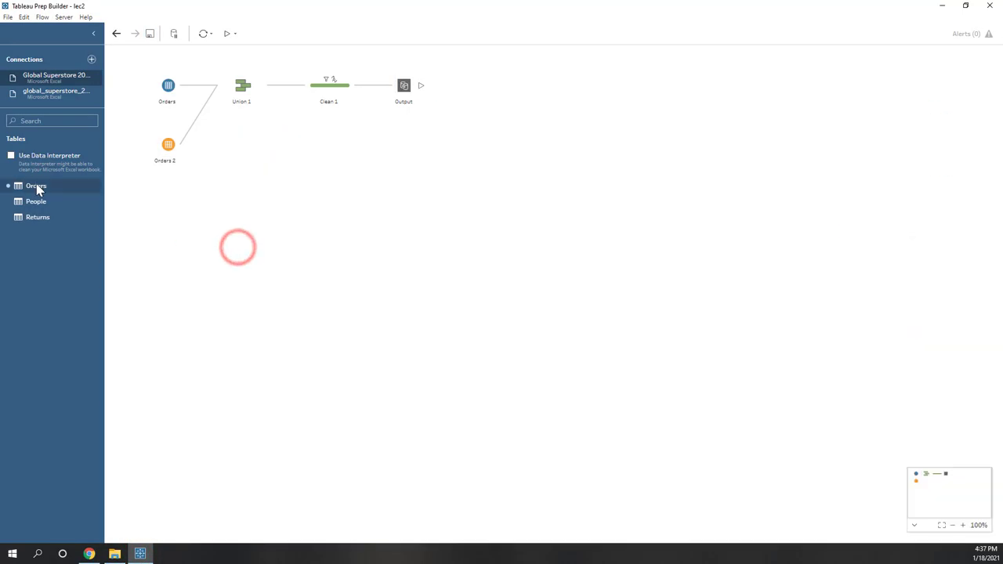
pyautogui.moveTo(36, 186); pyautogui.dragTo(193, 238)
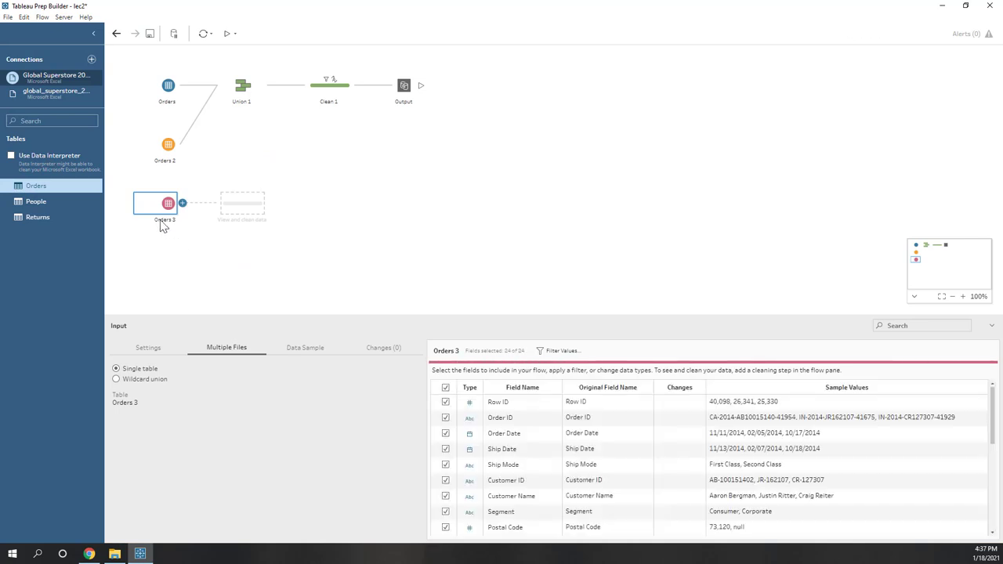
pyautogui.moveTo(40, 218); pyautogui.dragTo(190, 269)
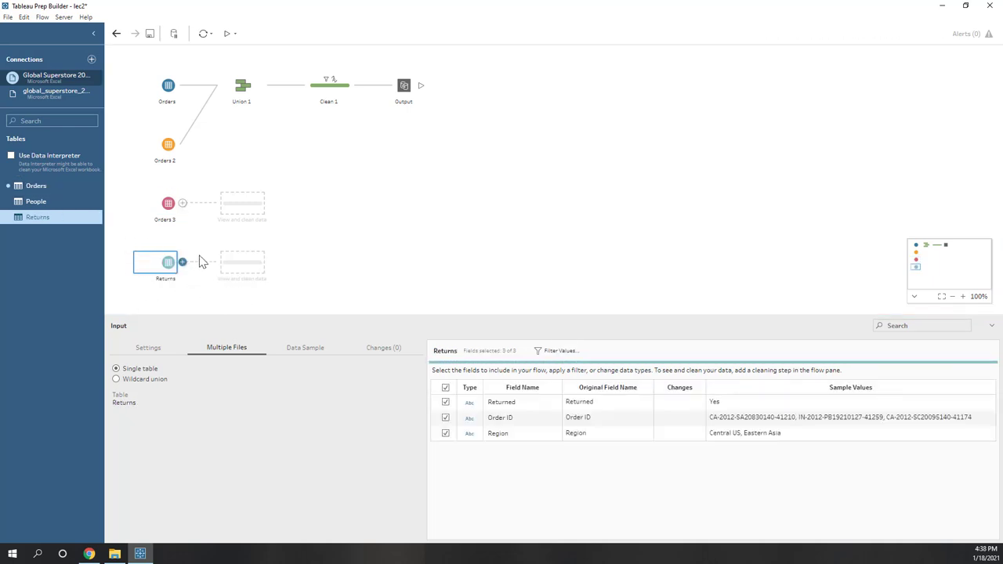
# Compare the fields of the Returns and Orders 3 inputs, including Order ID, and join Returns to Orders 3.
pyautogui.click(518, 417)
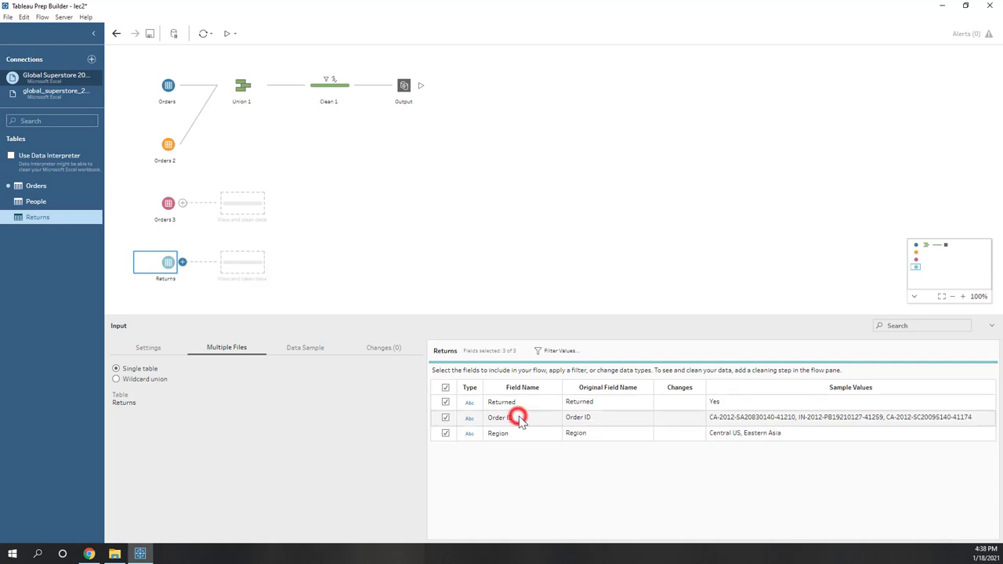
pyautogui.click(168, 204)
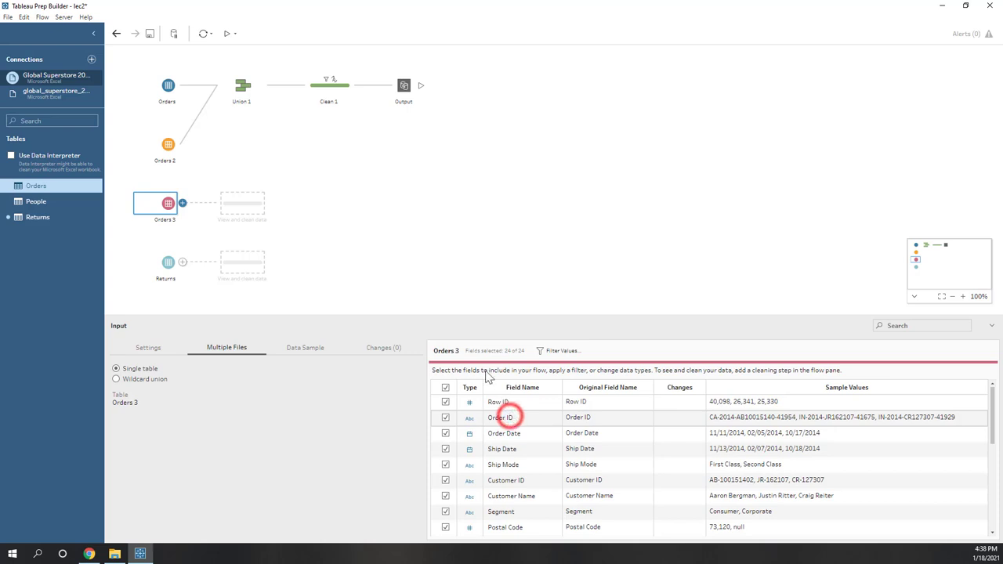
pyautogui.click(432, 260)
pyautogui.click(168, 205)
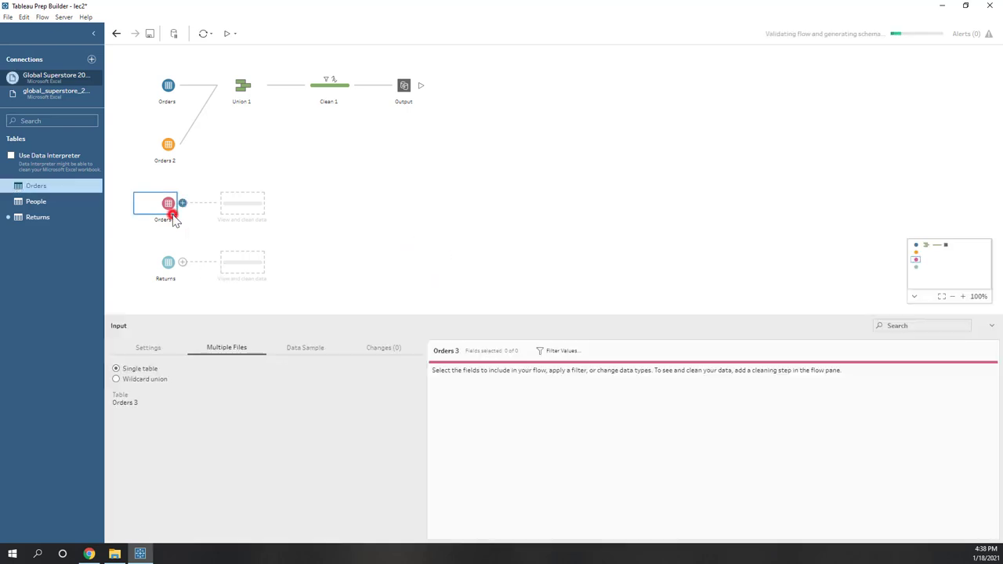
pyautogui.click(169, 264)
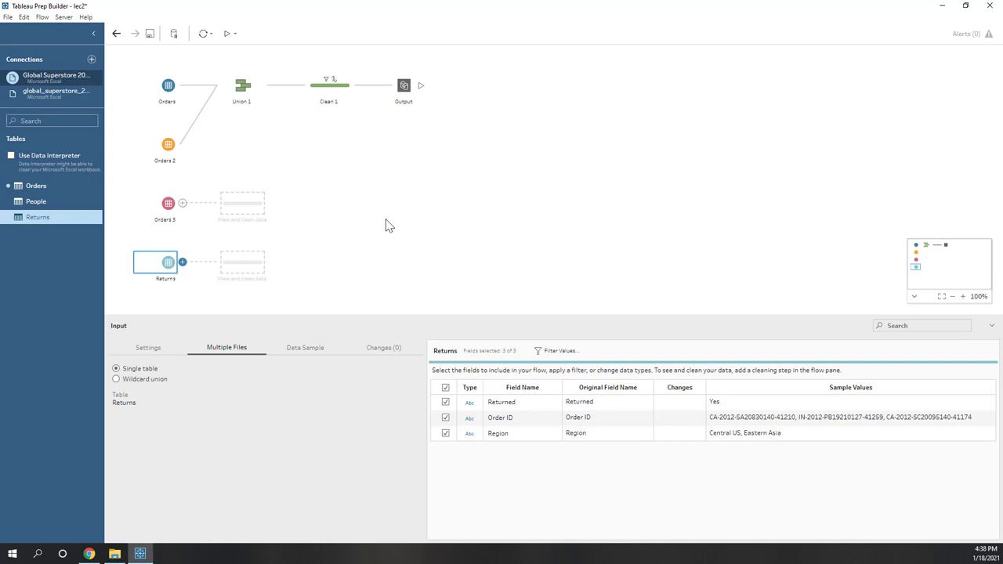
pyautogui.moveTo(182, 261); pyautogui.dragTo(247, 210)
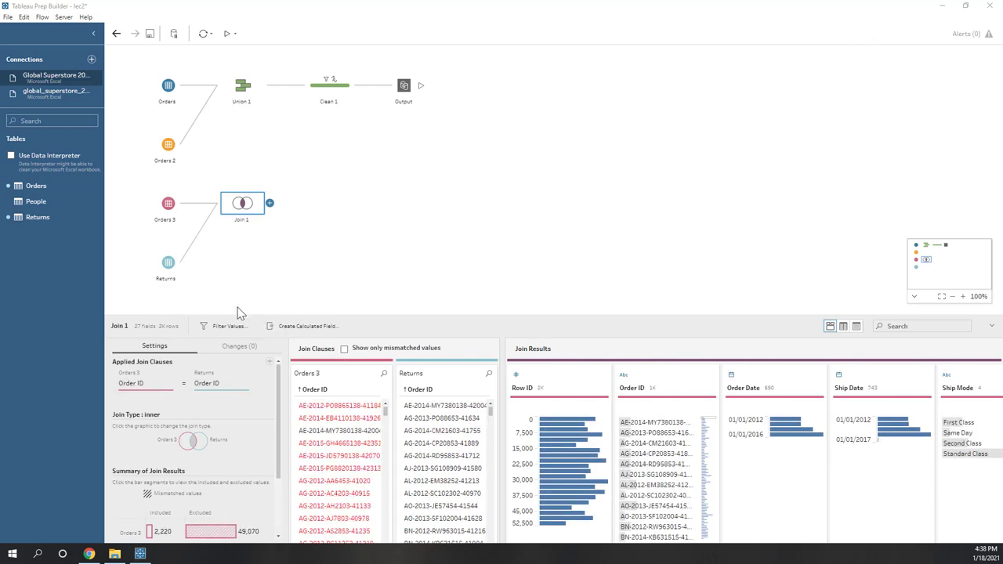
# Examine the join's Order ID values and the fields available for its join clause, keeping Order ID = Order ID.
pyautogui.scroll(-10, 342, 445)
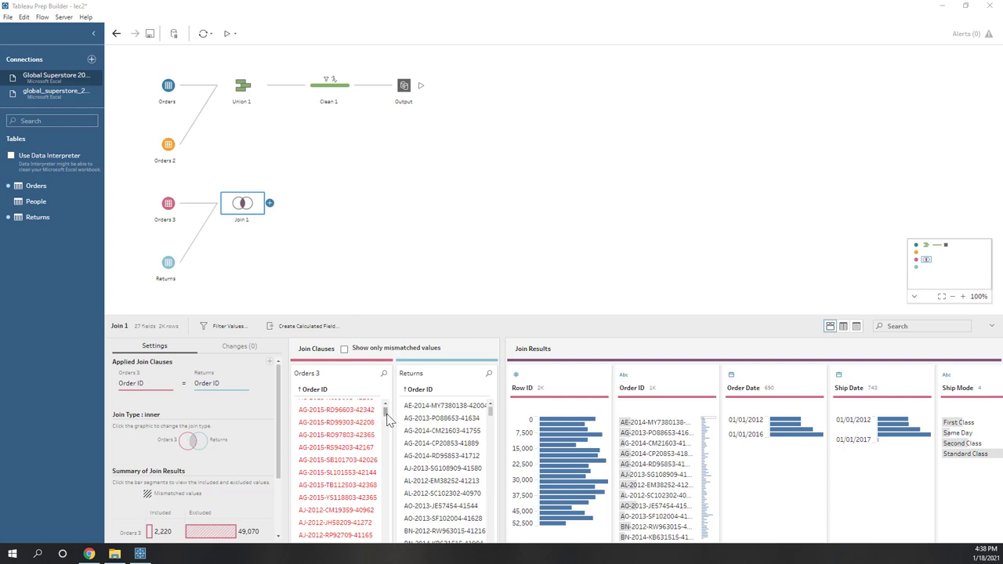
pyautogui.scroll(5, 387, 414)
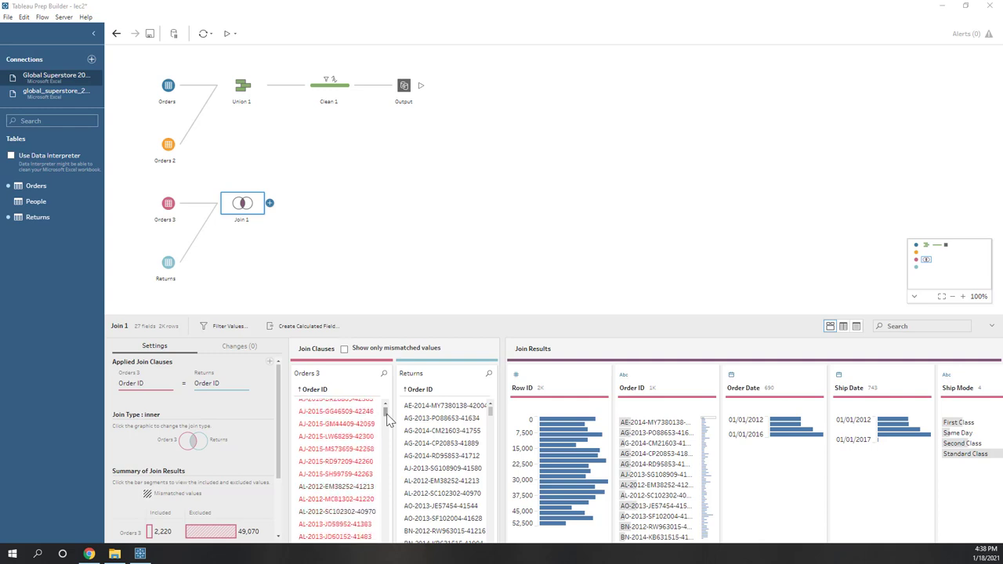
pyautogui.scroll(3, 387, 413)
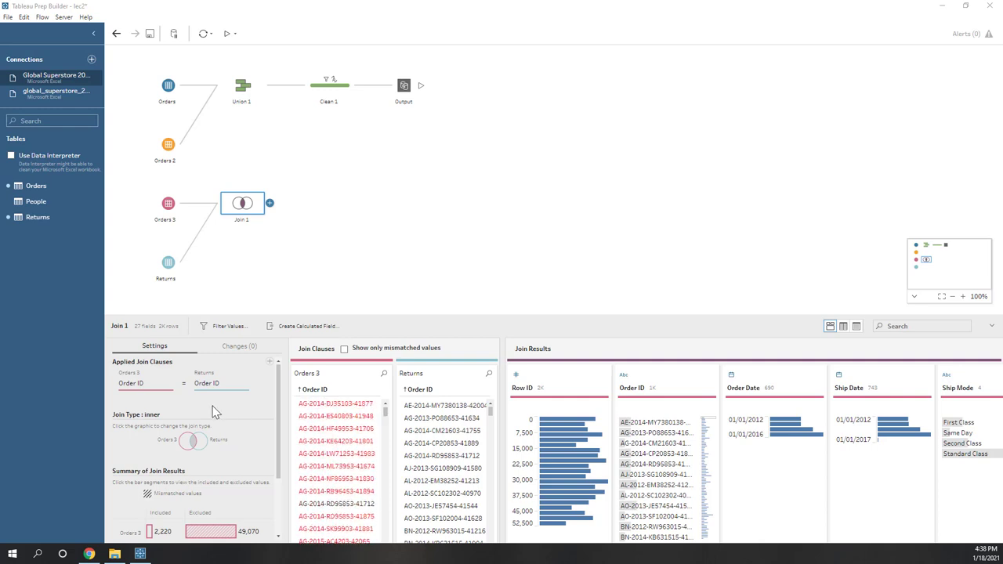
pyautogui.click(131, 383)
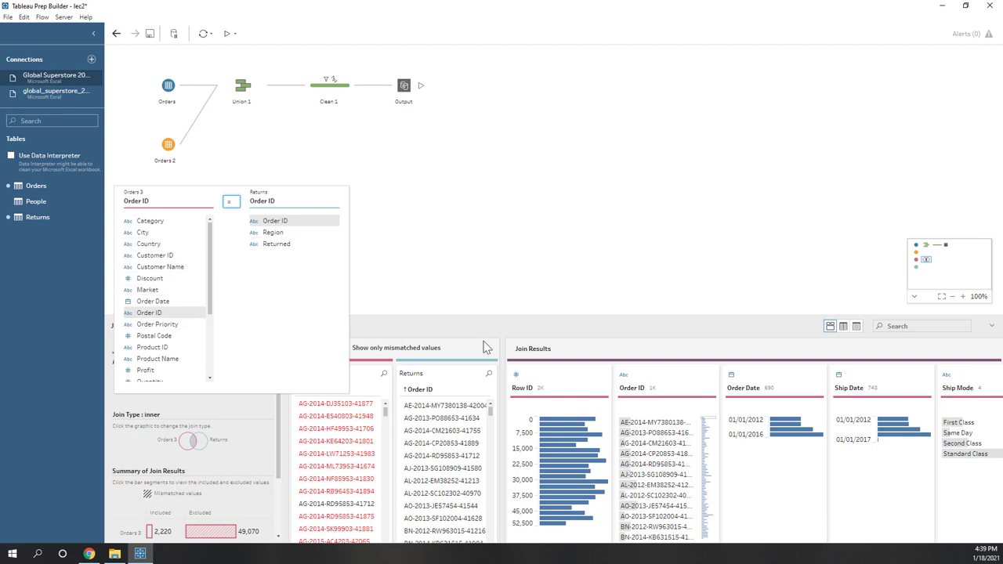
pyautogui.click(509, 264)
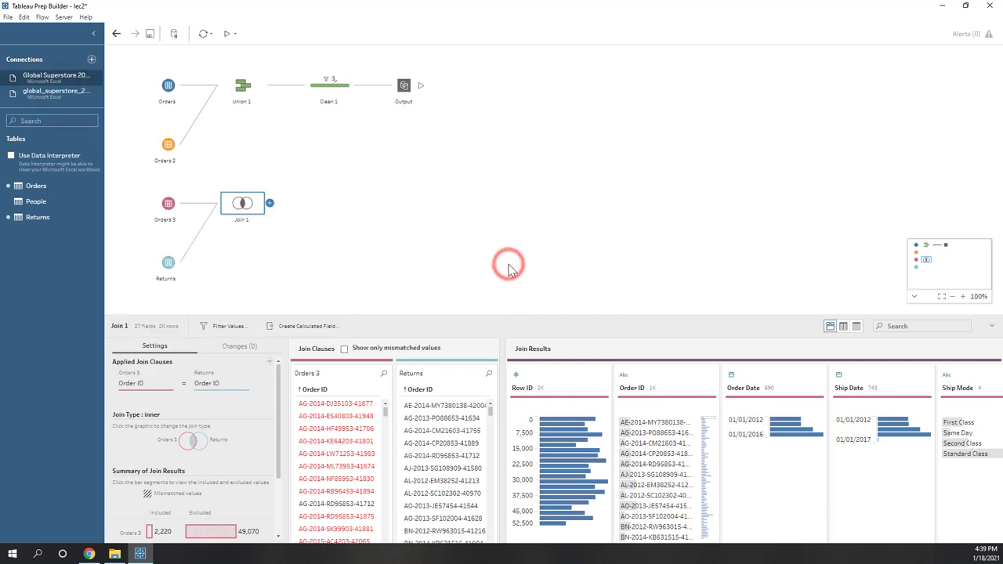
# Try the left and leftOnly join types on Join 1, restore the inner join, and review the summary of join results.
pyautogui.click(188, 442)
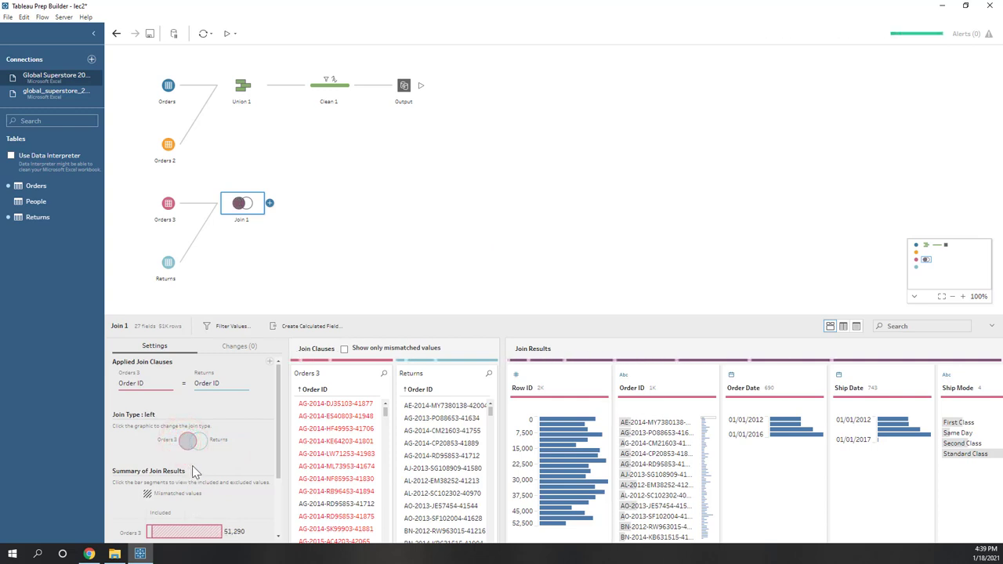
pyautogui.click(194, 443)
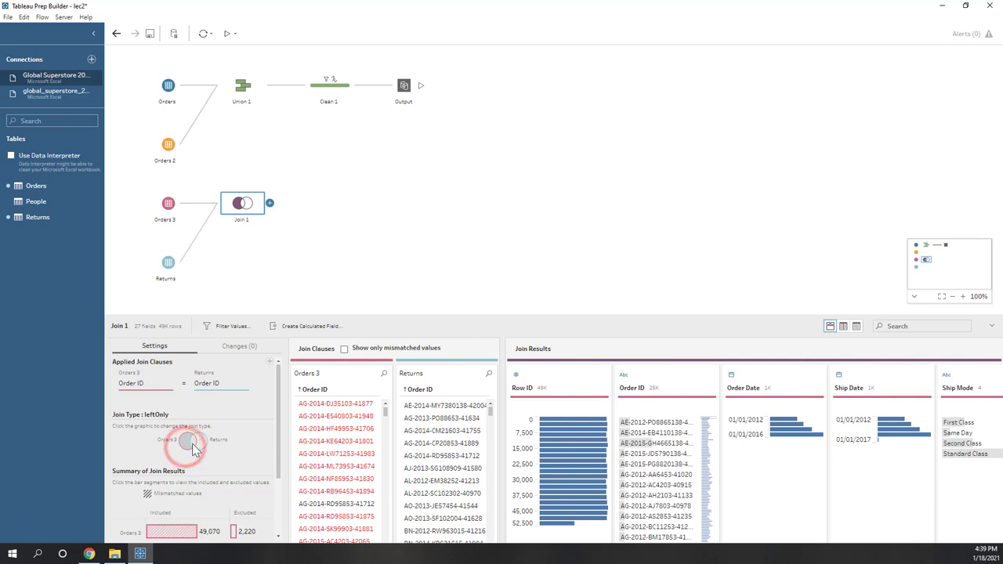
pyautogui.click(186, 442)
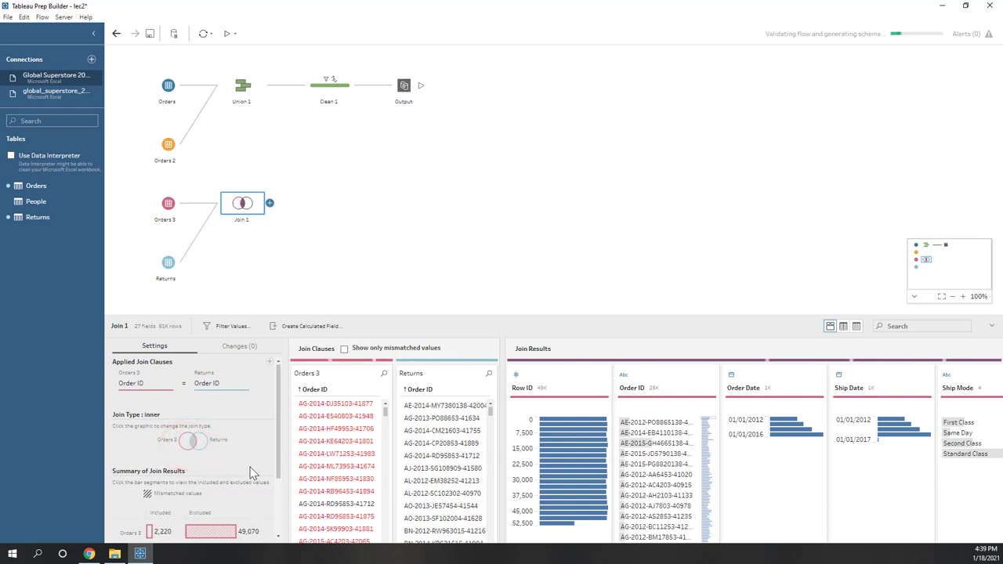
pyautogui.scroll(-2, 258, 482)
pyautogui.scroll(-1, 261, 485)
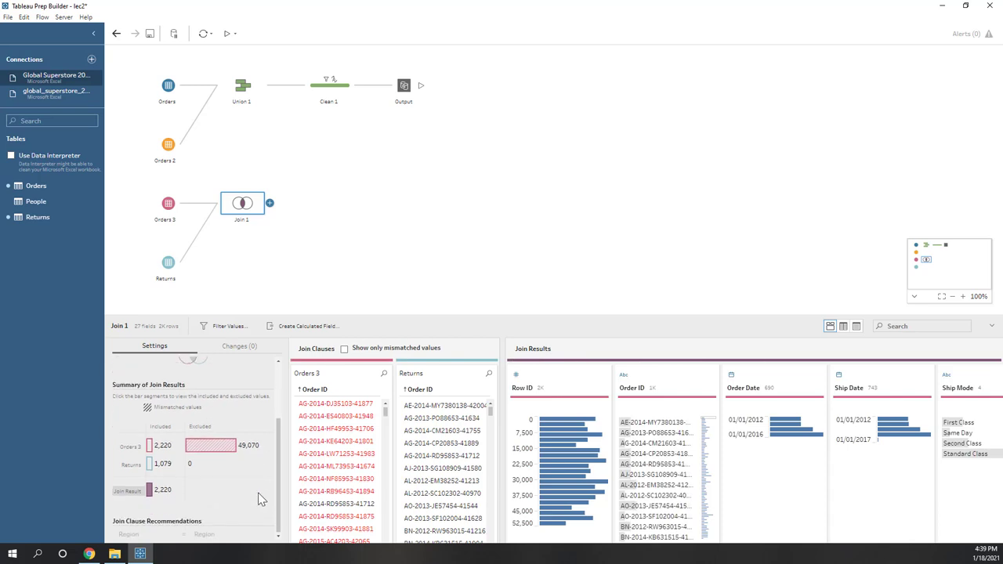
pyautogui.scroll(3, 235, 478)
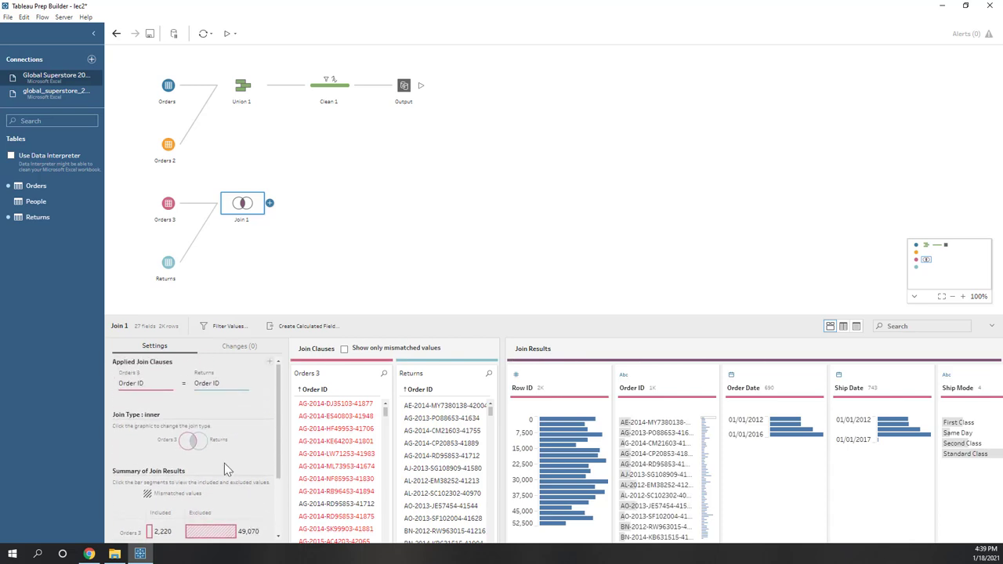
pyautogui.scroll(-3, 224, 463)
pyautogui.scroll(3, 236, 471)
# Add a clean step after Join 1 and look through the fields of the joined data.
pyautogui.click(269, 206)
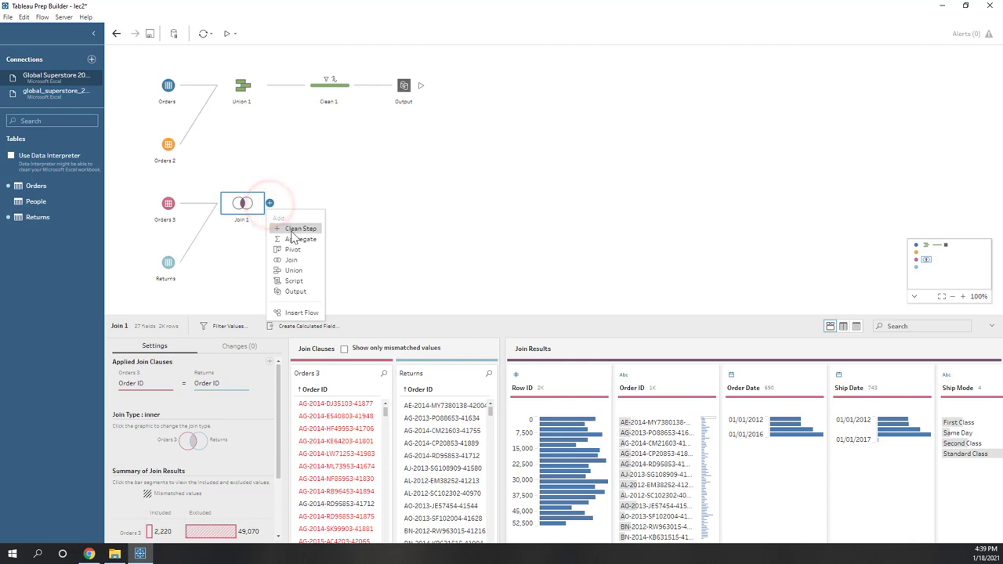
pyautogui.click(292, 230)
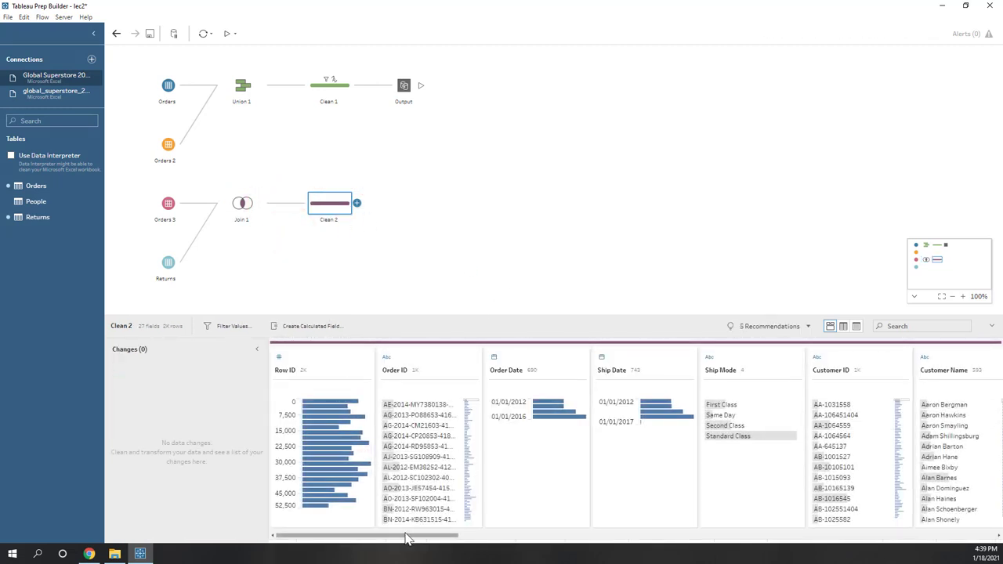
pyautogui.moveTo(407, 541); pyautogui.dragTo(666, 535)
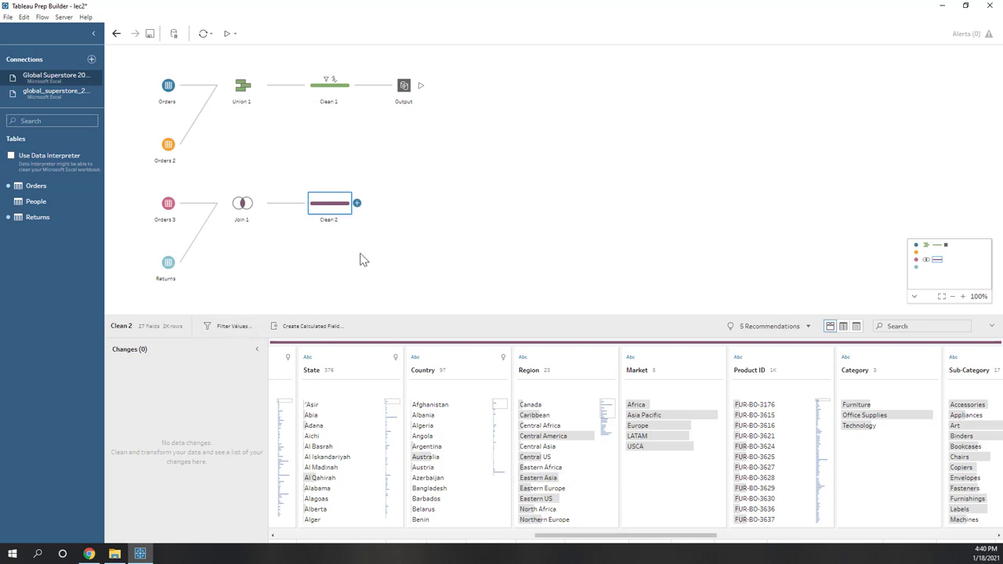
# Add an aggregate step after Clean 2 and set Region as its grouped field.
pyautogui.click(358, 204)
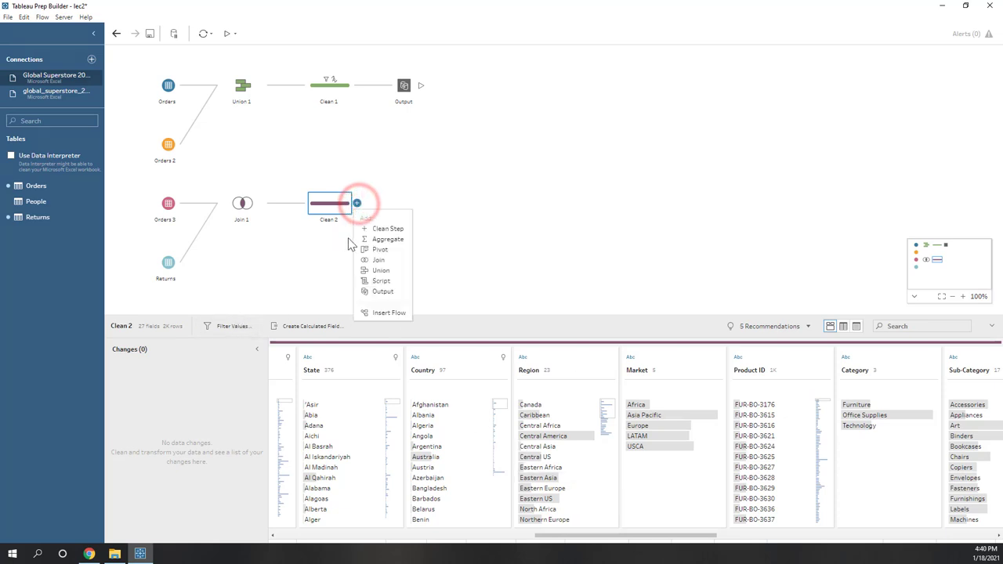
pyautogui.click(374, 241)
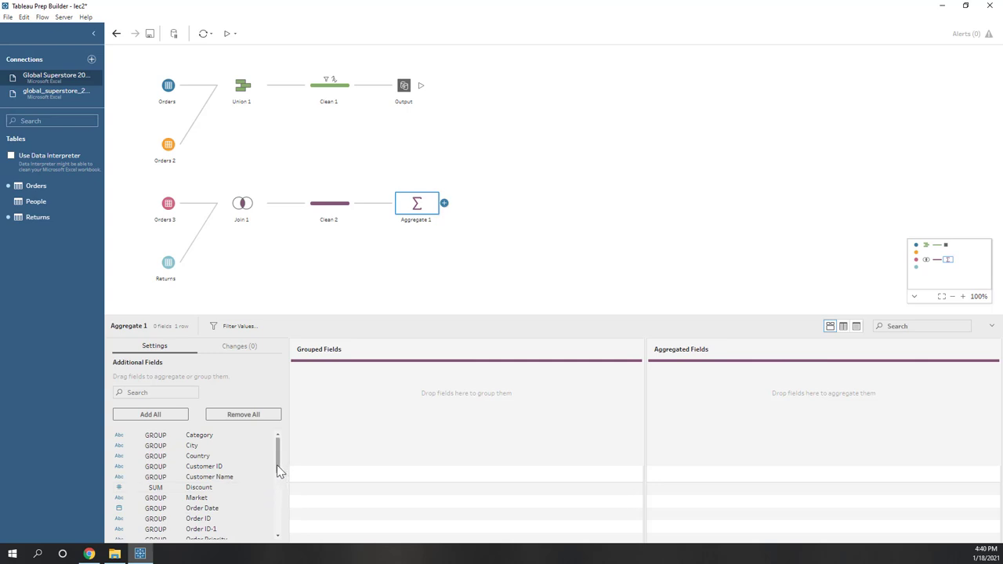
pyautogui.moveTo(277, 464); pyautogui.dragTo(278, 510)
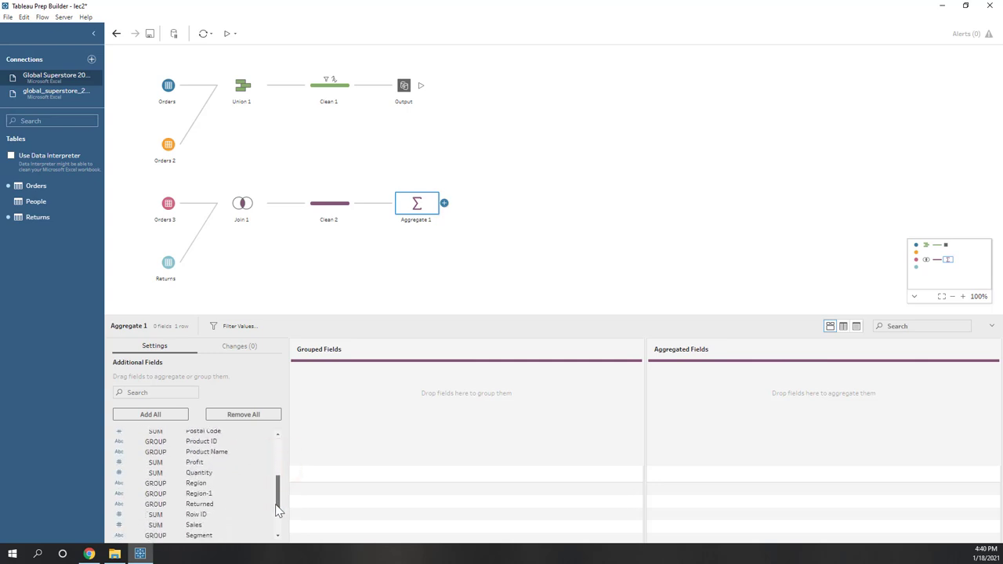
pyautogui.scroll(-1, 243, 501)
pyautogui.moveTo(196, 471); pyautogui.dragTo(389, 424)
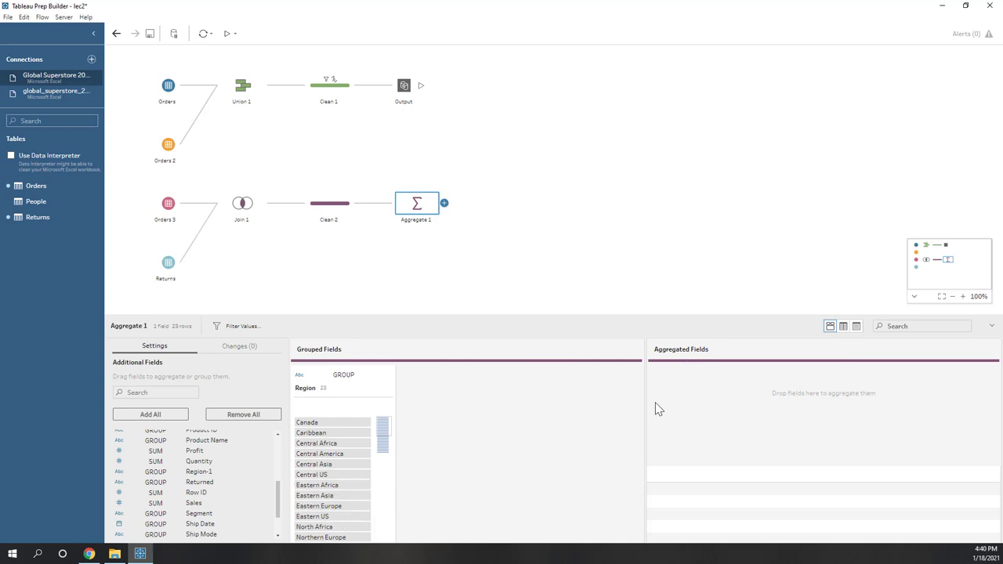
# Add Order ID as a count in the aggregated fields and rename it "number of orders".
pyautogui.scroll(5, 166, 494)
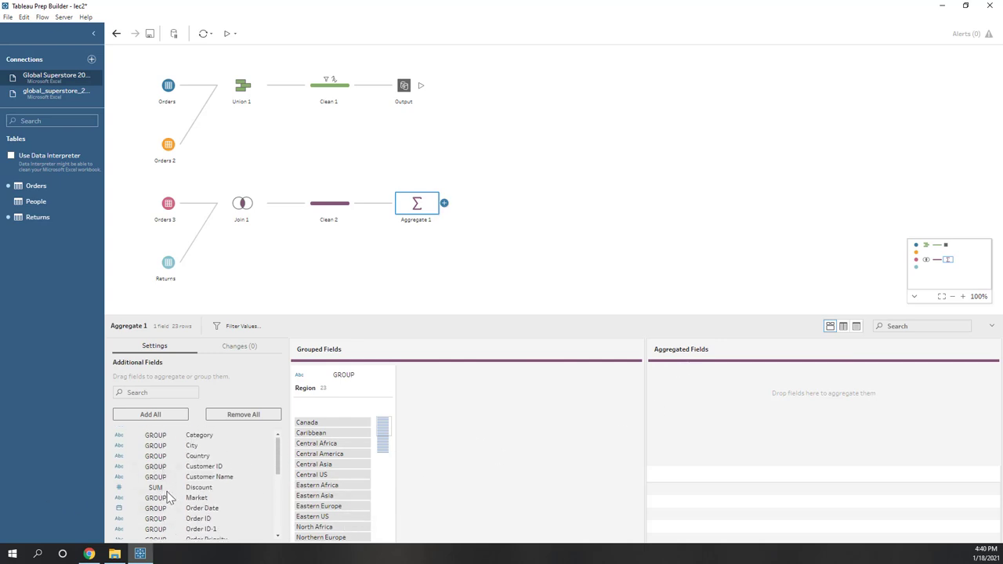
pyautogui.moveTo(157, 522); pyautogui.dragTo(661, 436)
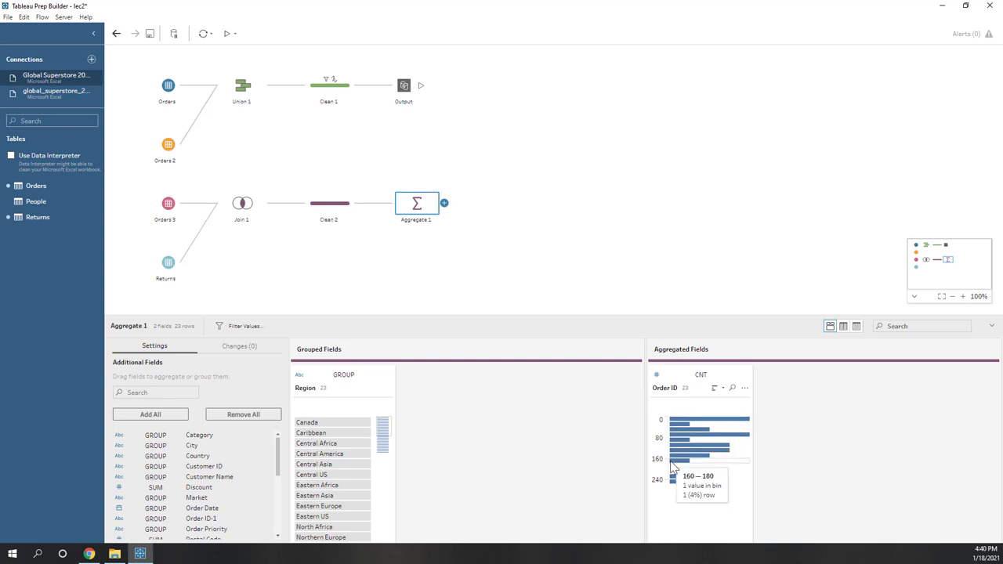
pyautogui.doubleClick(663, 388)
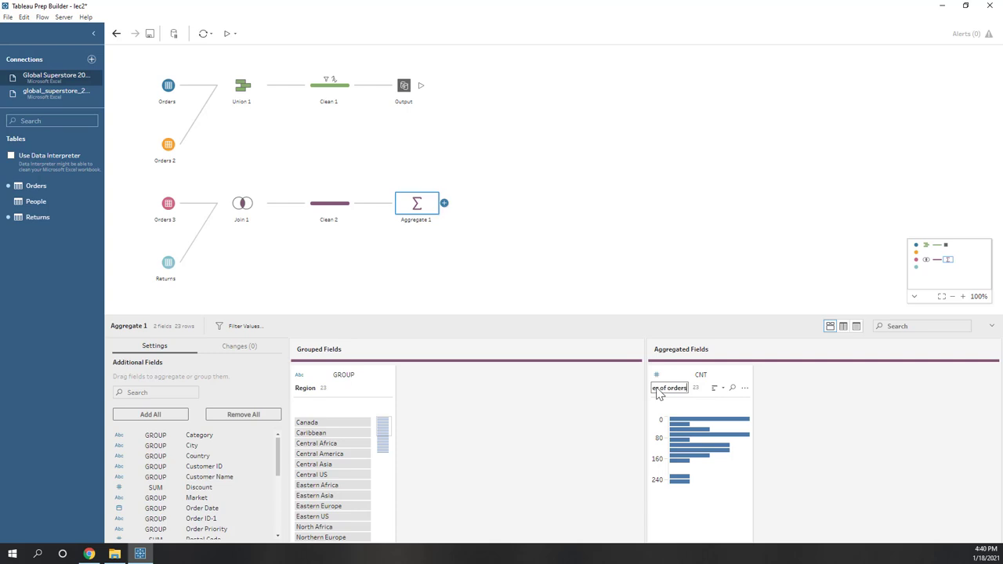
pyautogui.click(664, 282)
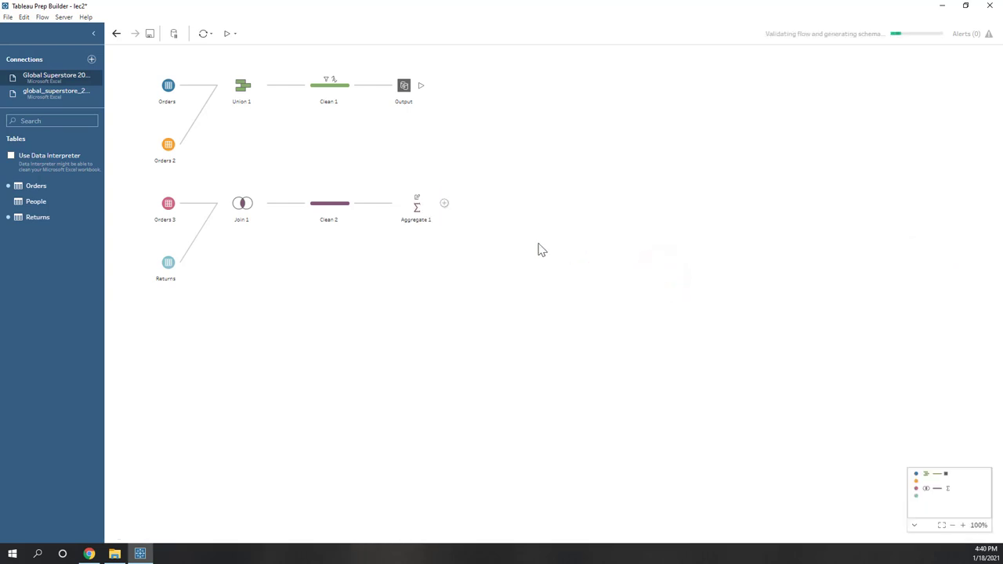
# Add a clean step after Aggregate 1 and examine the number of orders for regions such as Canada and Central US.
pyautogui.click(445, 205)
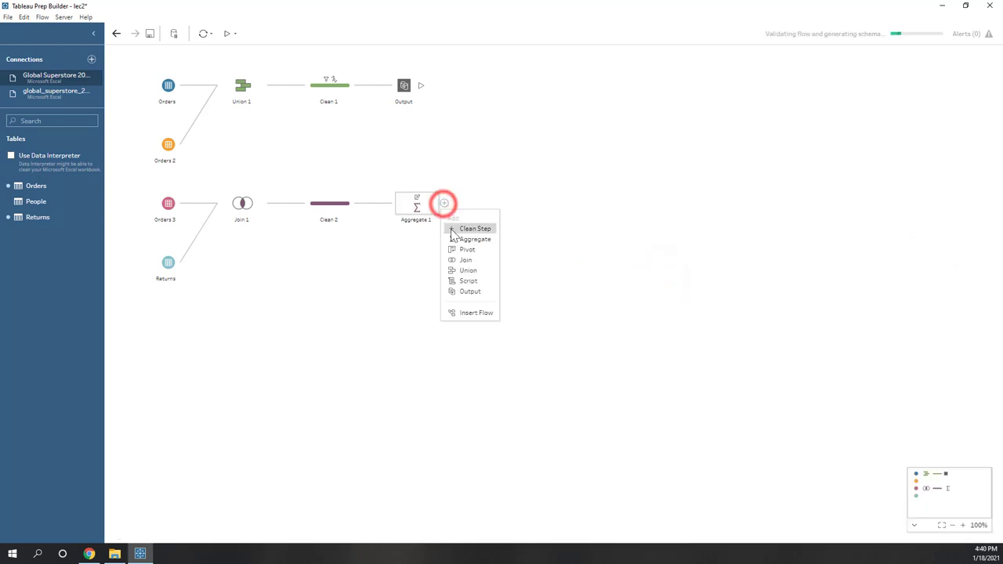
pyautogui.click(450, 227)
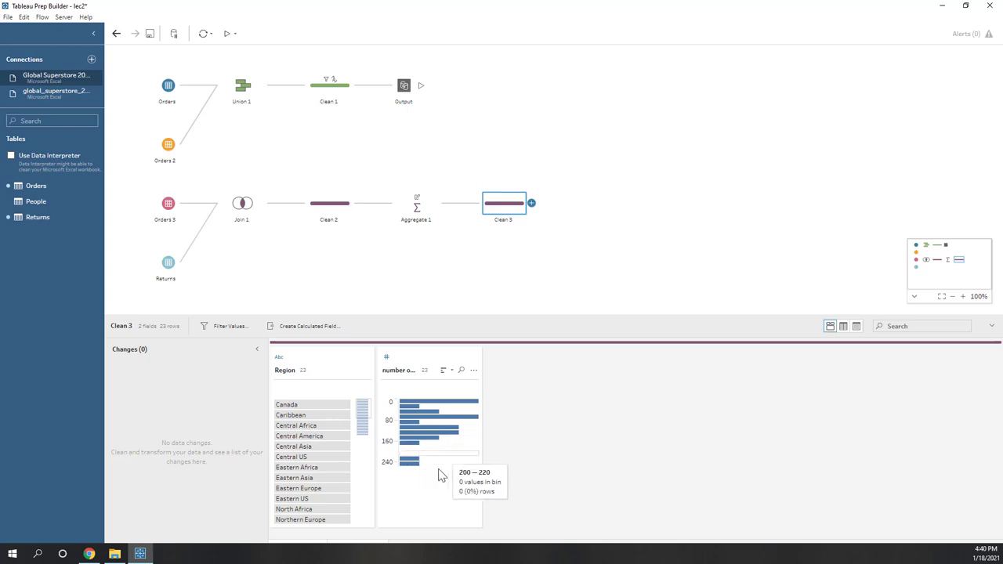
pyautogui.click(292, 406)
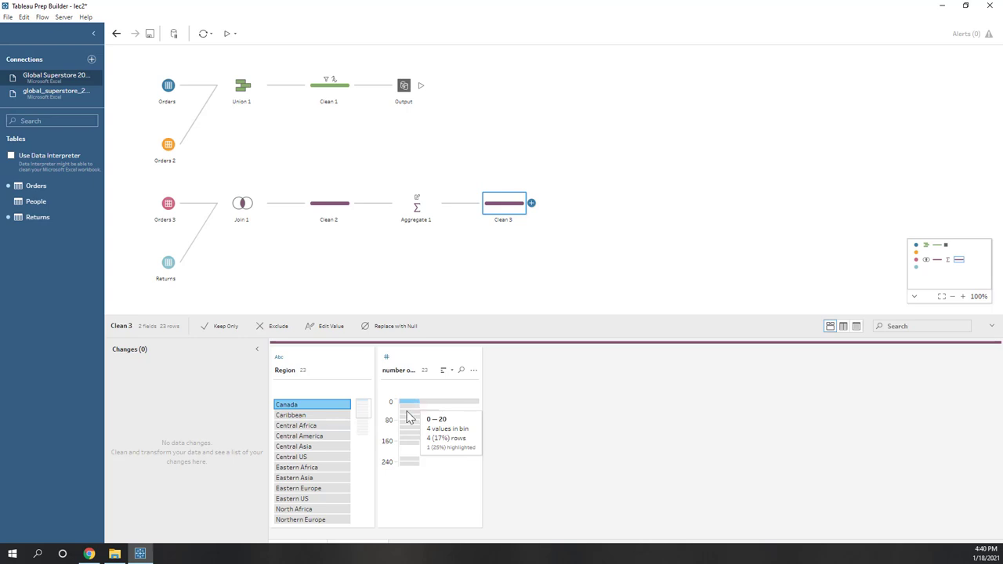
pyautogui.click(298, 459)
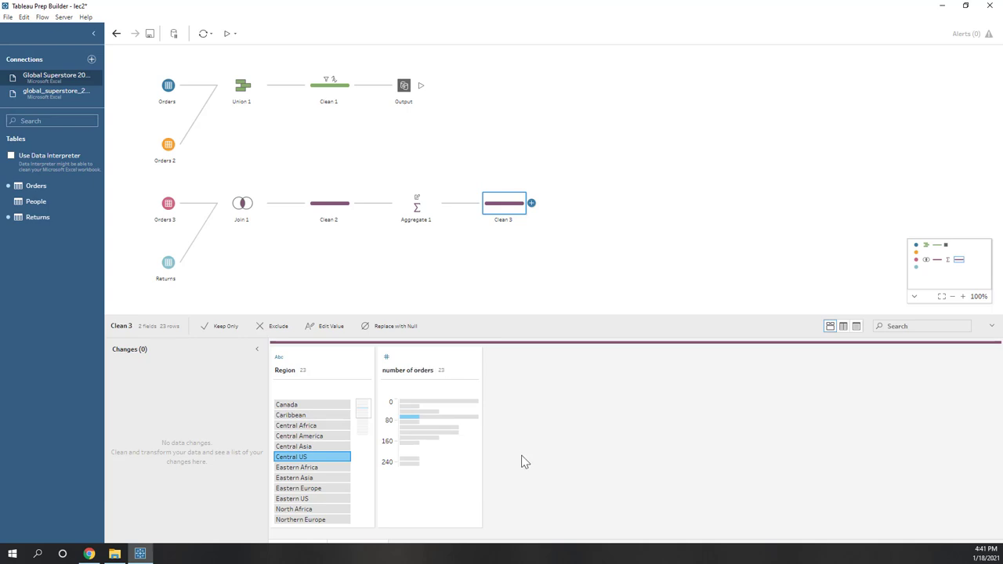
pyautogui.click(313, 459)
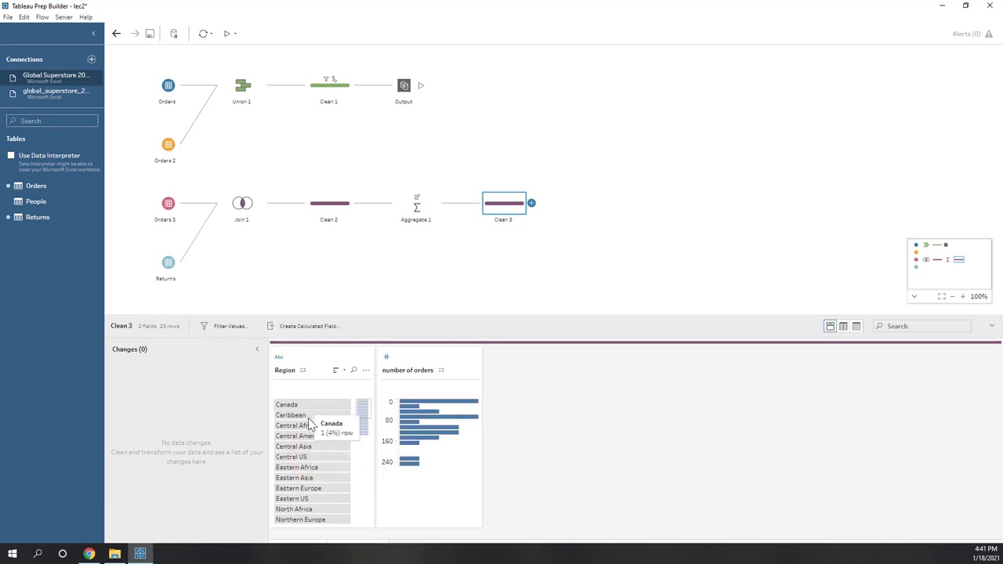
pyautogui.scroll(-3, 312, 440)
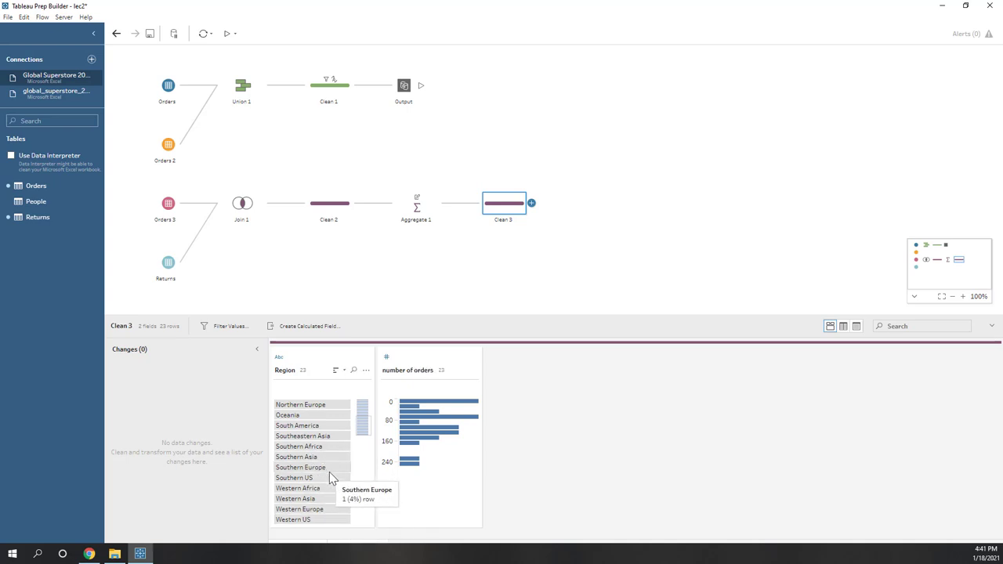
pyautogui.scroll(3, 330, 476)
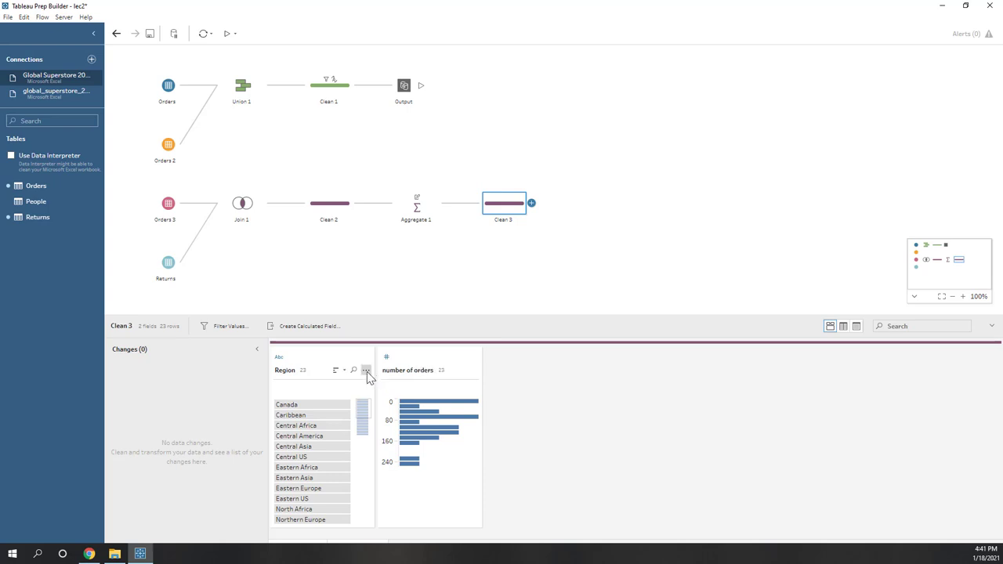
pyautogui.click(366, 372)
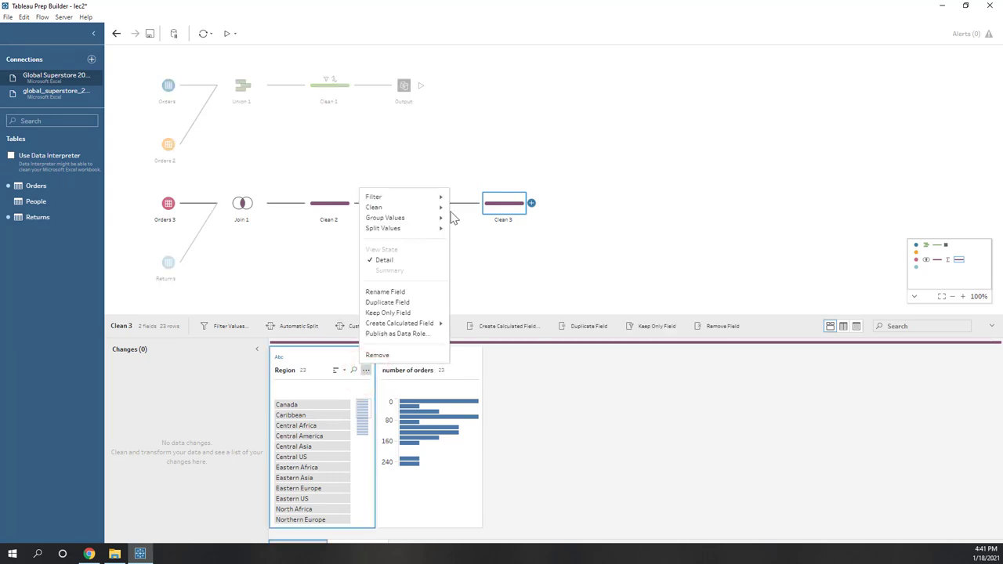
pyautogui.moveTo(444, 200)
pyautogui.moveTo(437, 230)
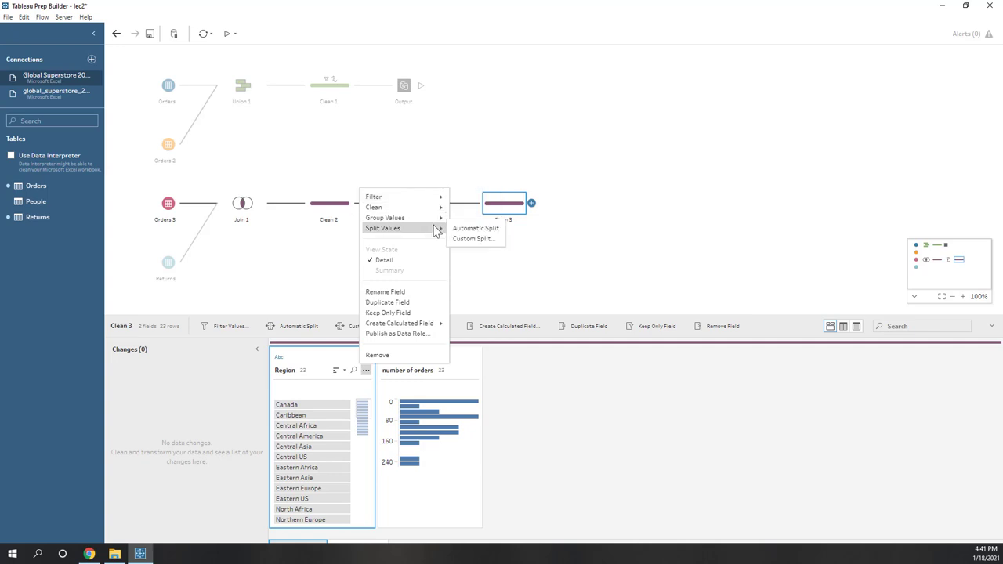
pyautogui.click(320, 289)
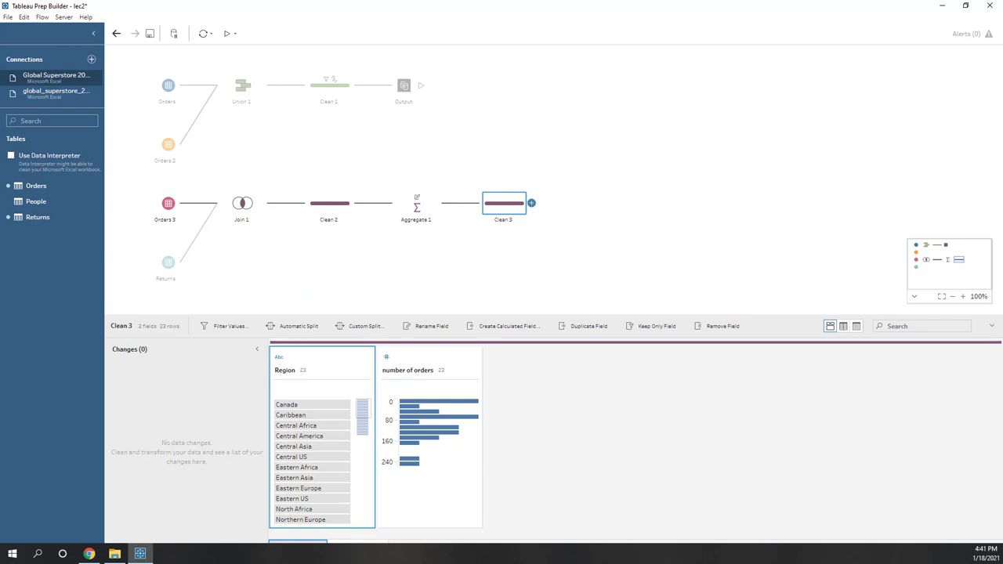
# Group the Region values by Common Characters in Clean 3, check the members of the Southern Asia group, and finish the grouping.
pyautogui.scroll(-3, 313, 463)
pyautogui.click(366, 370)
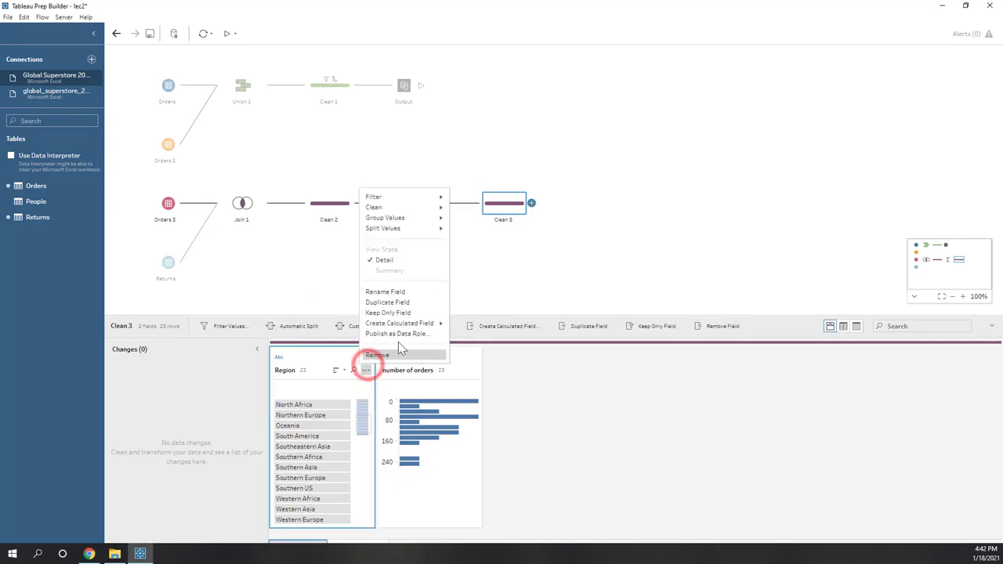
pyautogui.moveTo(411, 221)
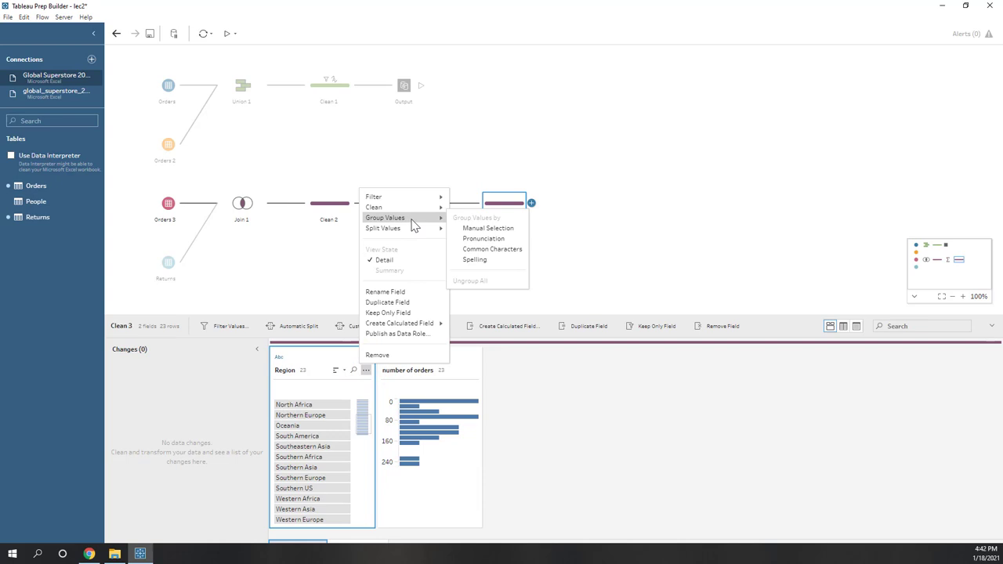
pyautogui.click(486, 249)
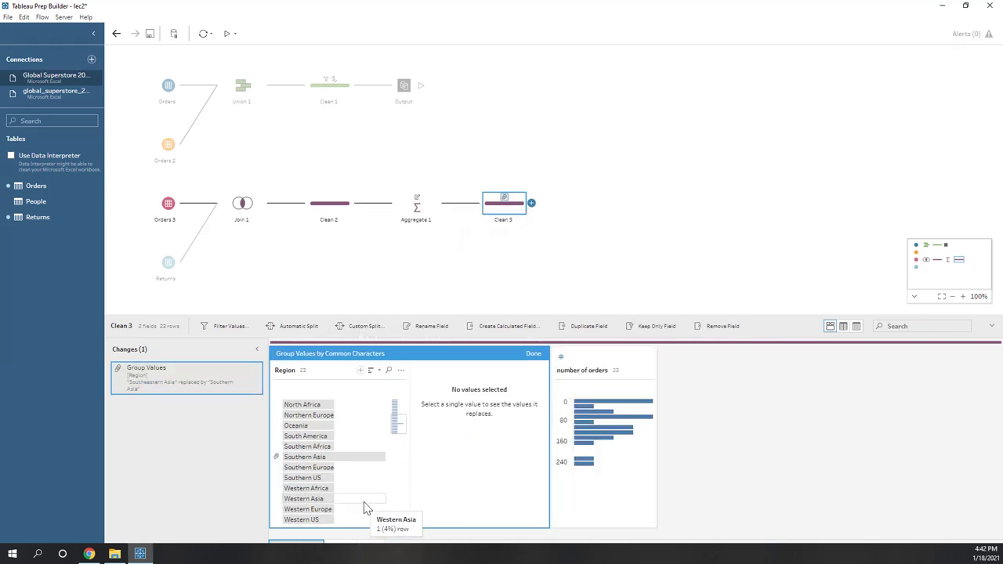
pyautogui.scroll(3, 364, 502)
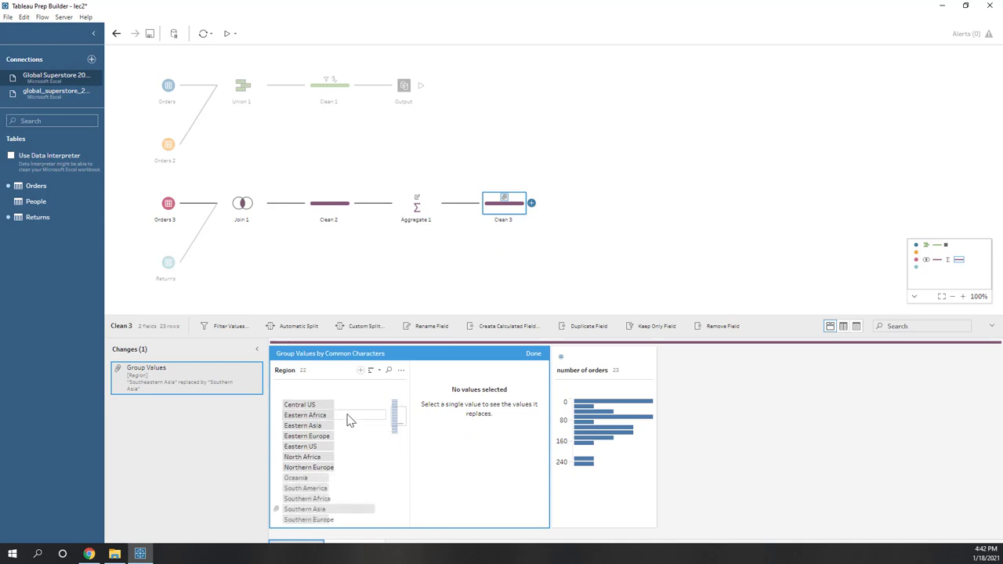
pyautogui.scroll(-3, 345, 431)
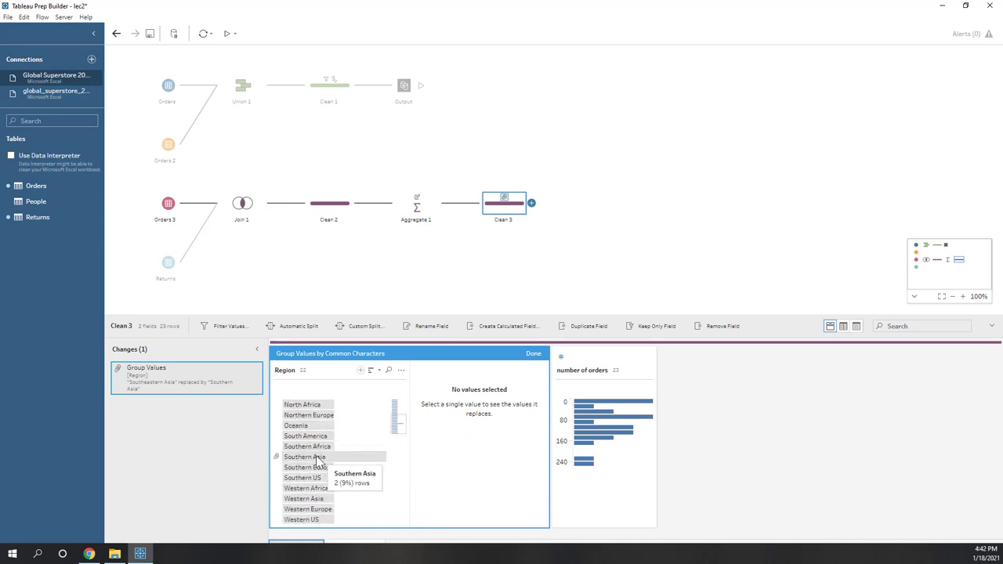
pyautogui.click(292, 458)
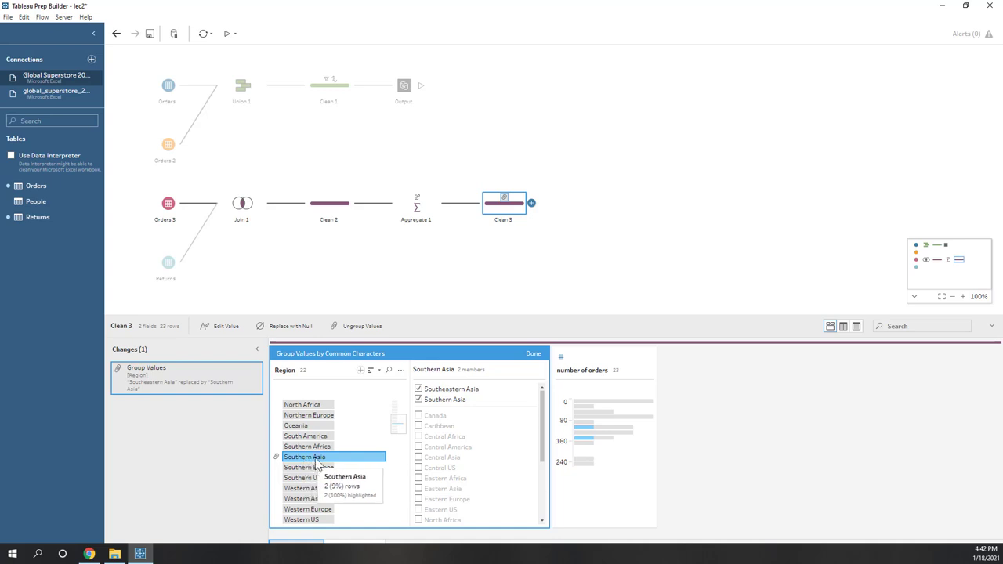
pyautogui.click(533, 352)
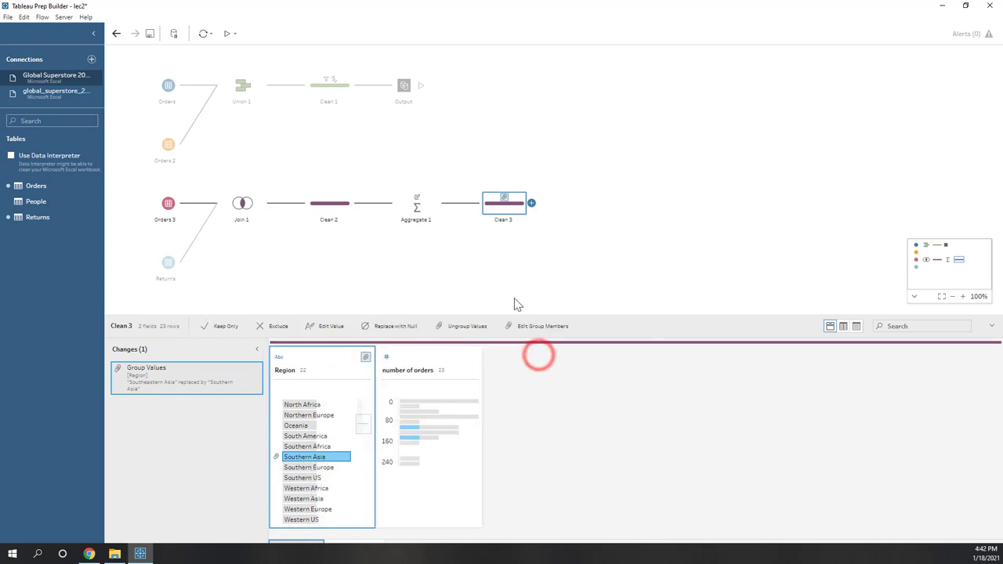
# Add an output step after Clean 3 for the regional order counts.
pyautogui.click(532, 203)
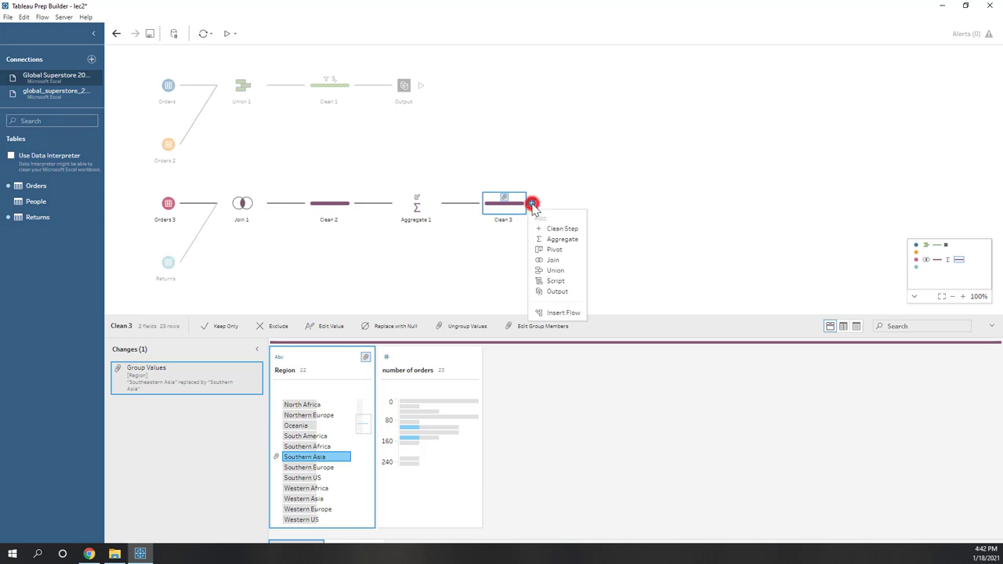
pyautogui.click(561, 291)
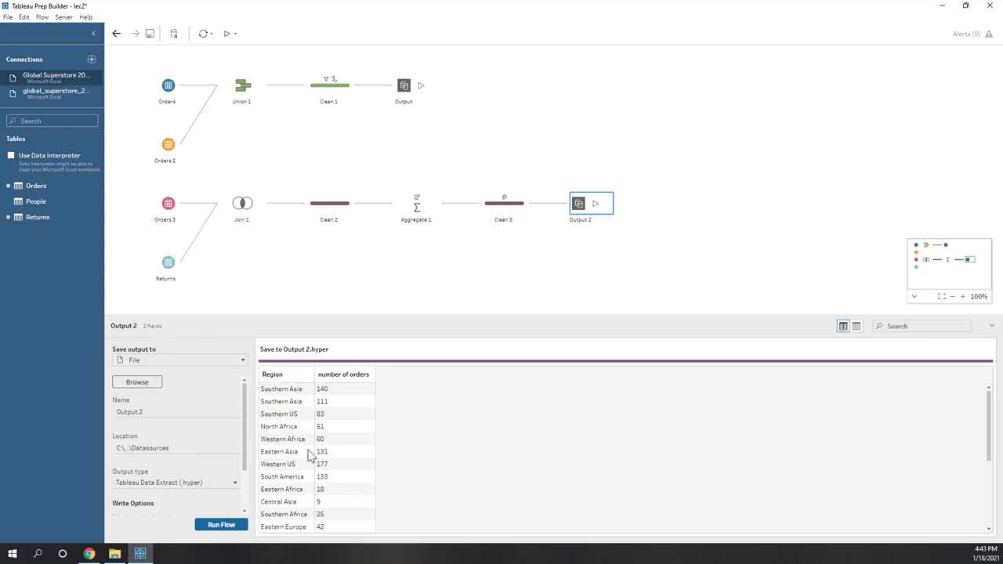
# Review the regional order counts in the output preview and set the extract's save location to the lec2 folder within IA342_2021_spring on OneDrive.
pyautogui.scroll(-4, 310, 451)
pyautogui.scroll(4, 362, 437)
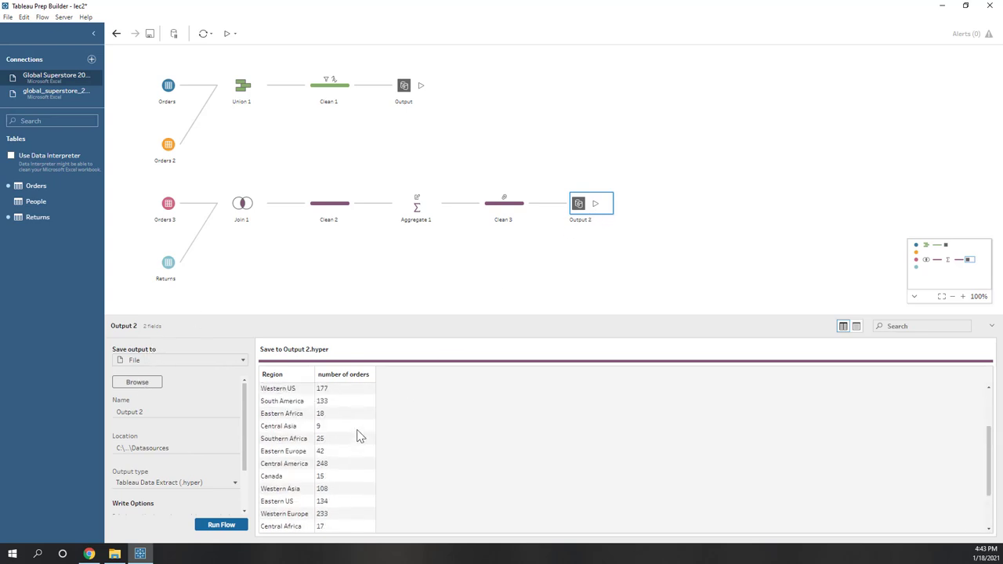
pyautogui.click(138, 381)
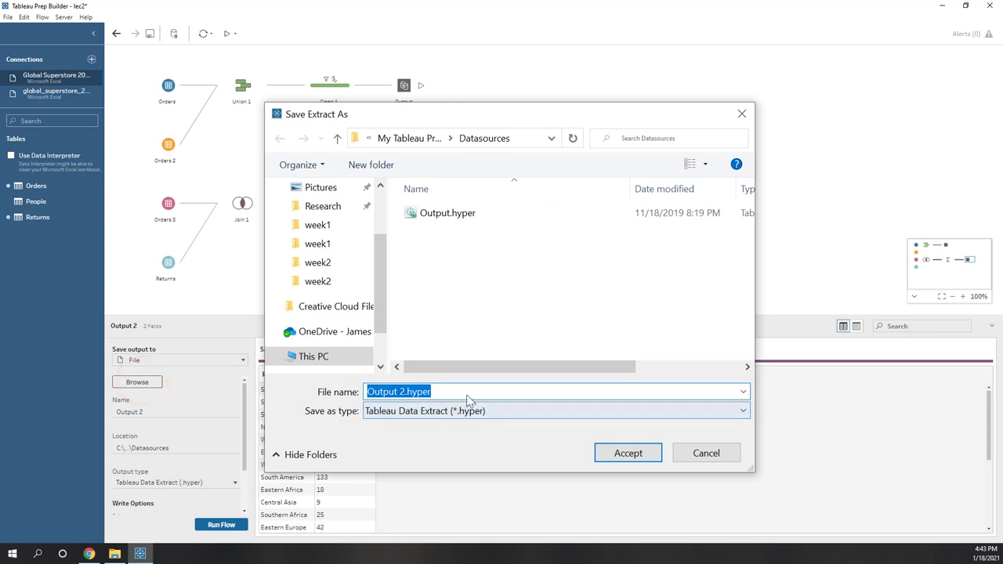
pyautogui.click(313, 332)
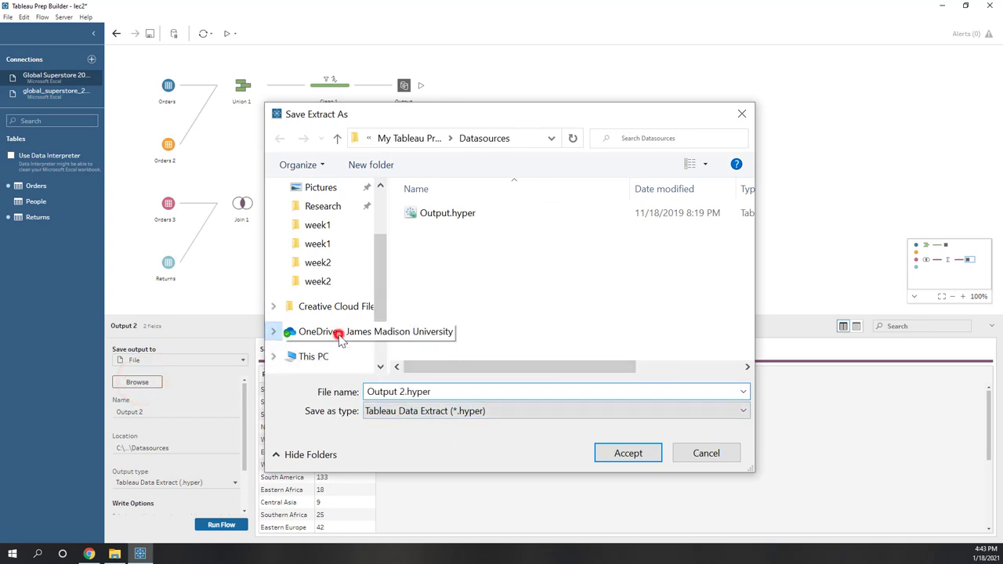
pyautogui.scroll(-2, 482, 337)
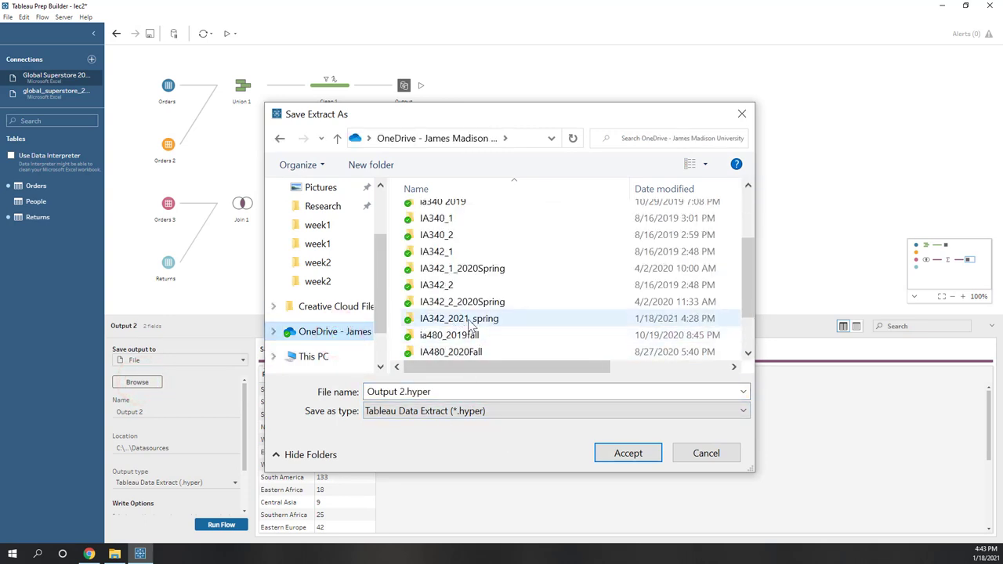
pyautogui.scroll(-1, 482, 337)
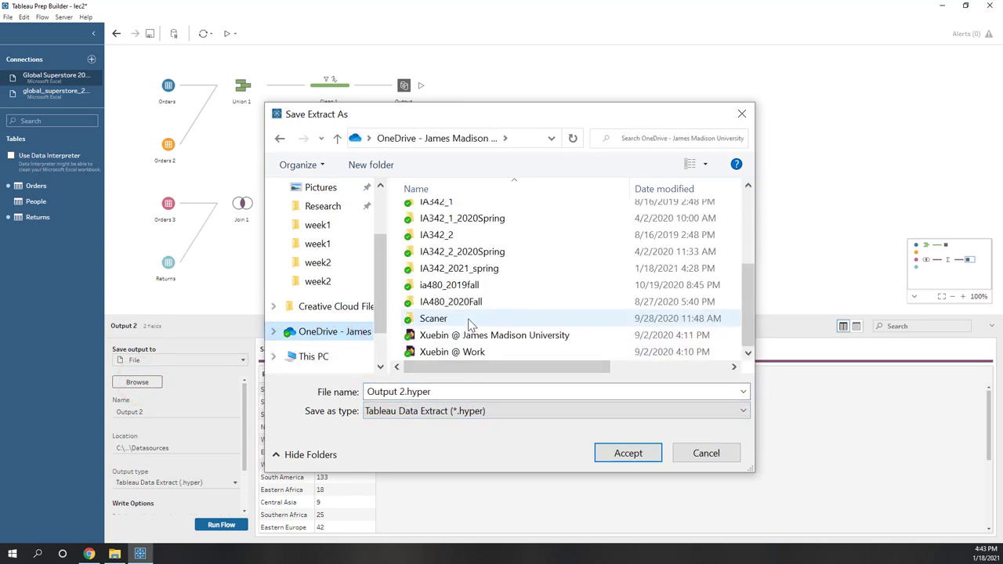
pyautogui.doubleClick(470, 268)
pyautogui.doubleClick(435, 228)
# Try to save the extract under the existing file name join_data.hyper.
pyautogui.click(441, 394)
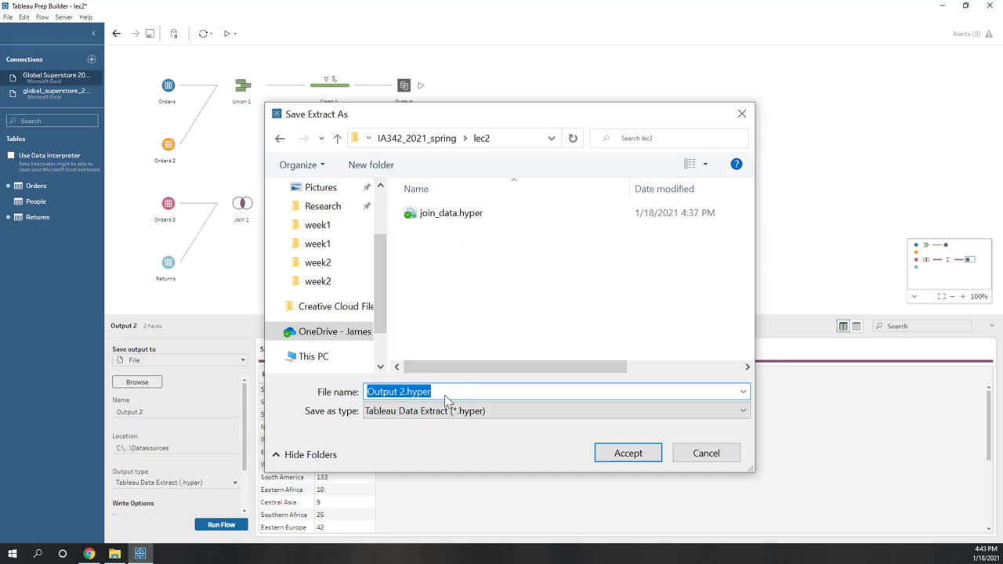
pyautogui.press('BackSpace')
pyautogui.write('join_data')
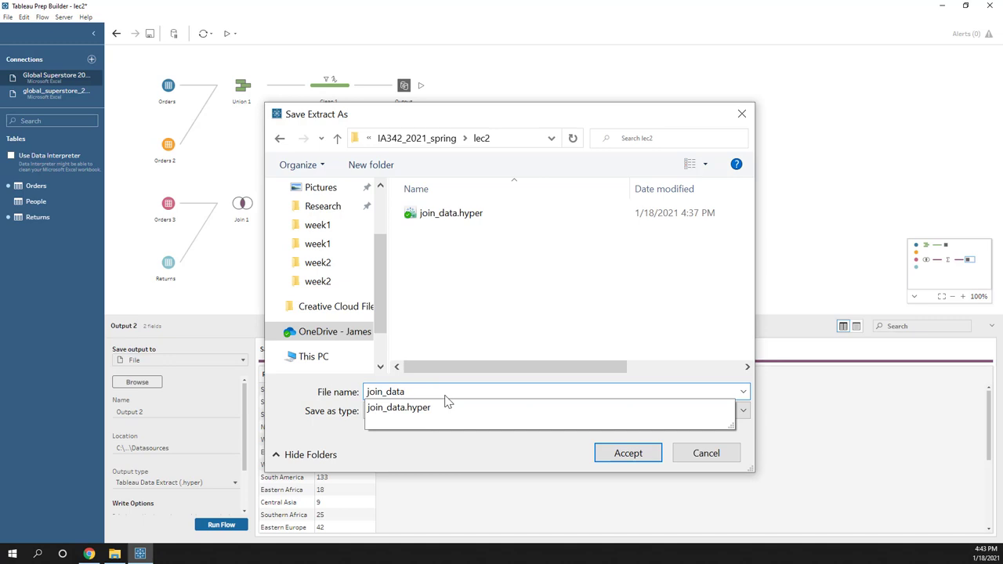
pyautogui.write('_real')
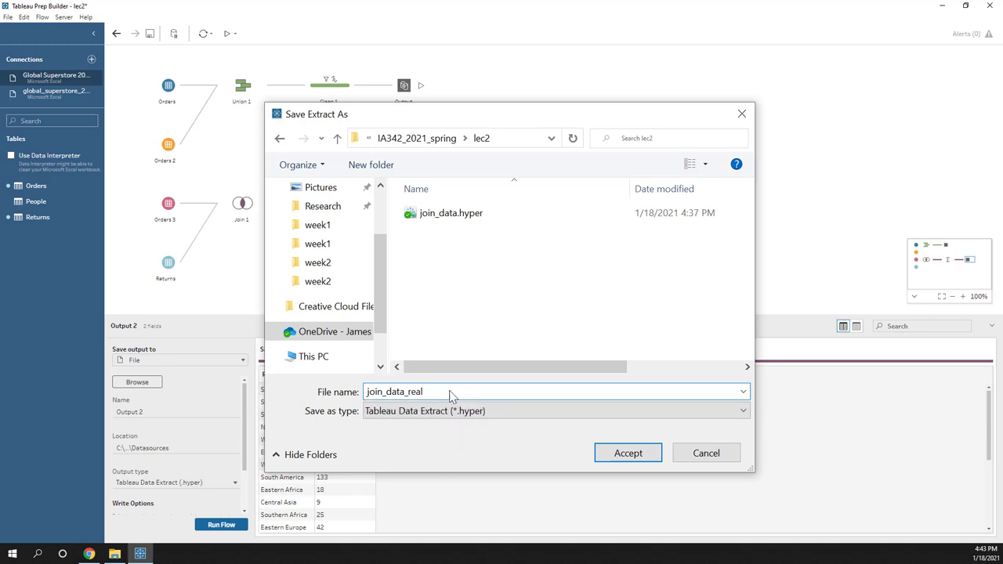
pyautogui.click(453, 221)
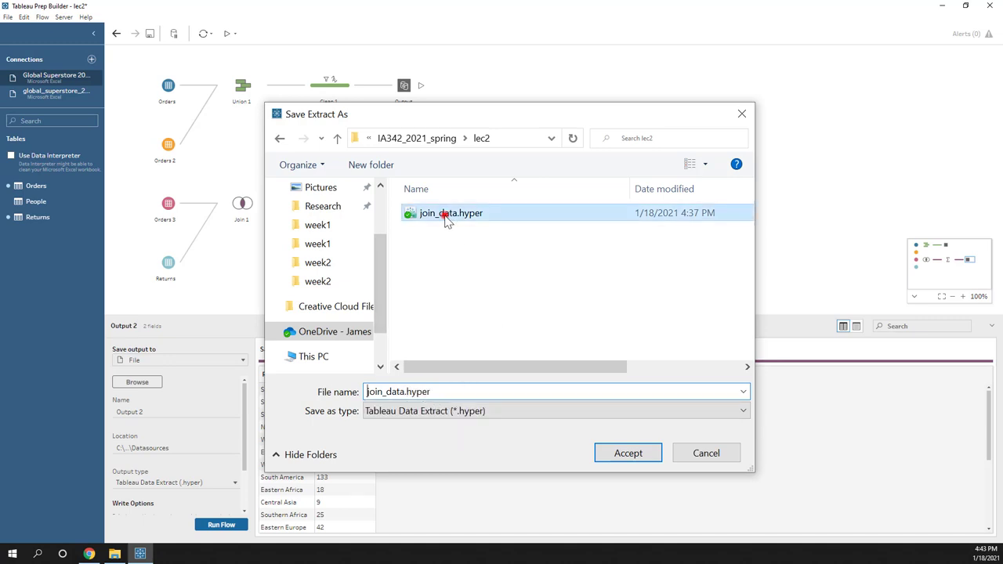
pyautogui.doubleClick(440, 390)
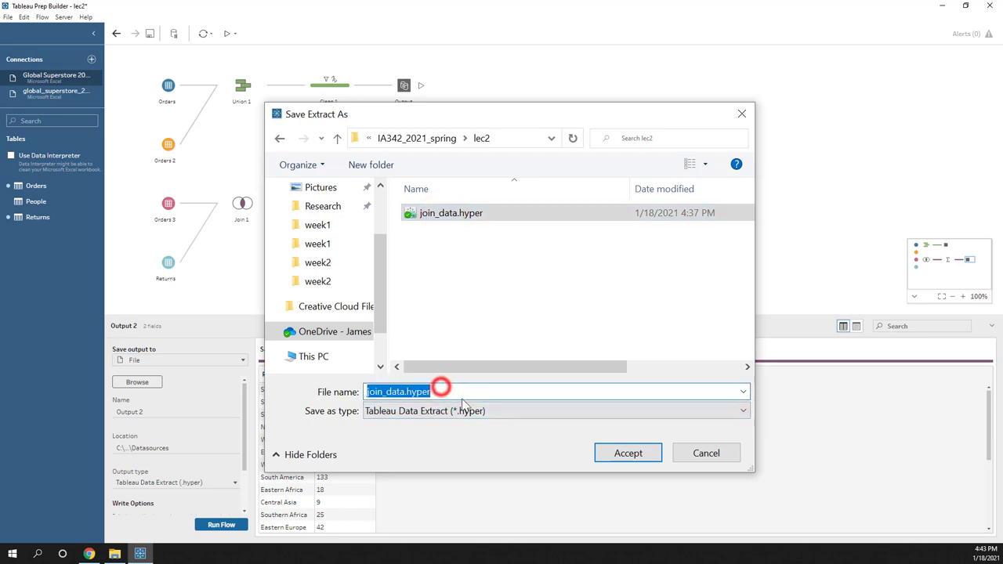
pyautogui.click(620, 455)
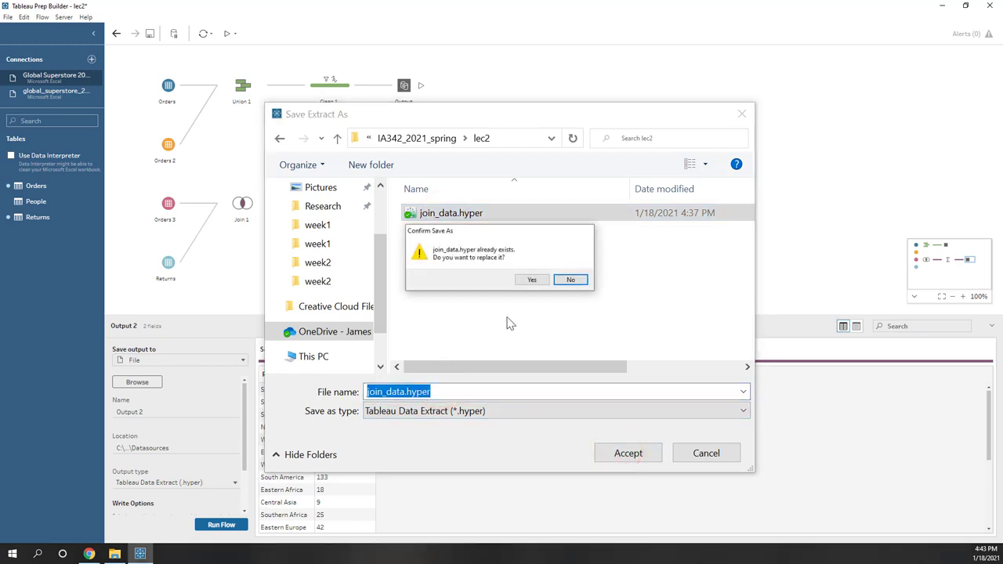
pyautogui.click(570, 280)
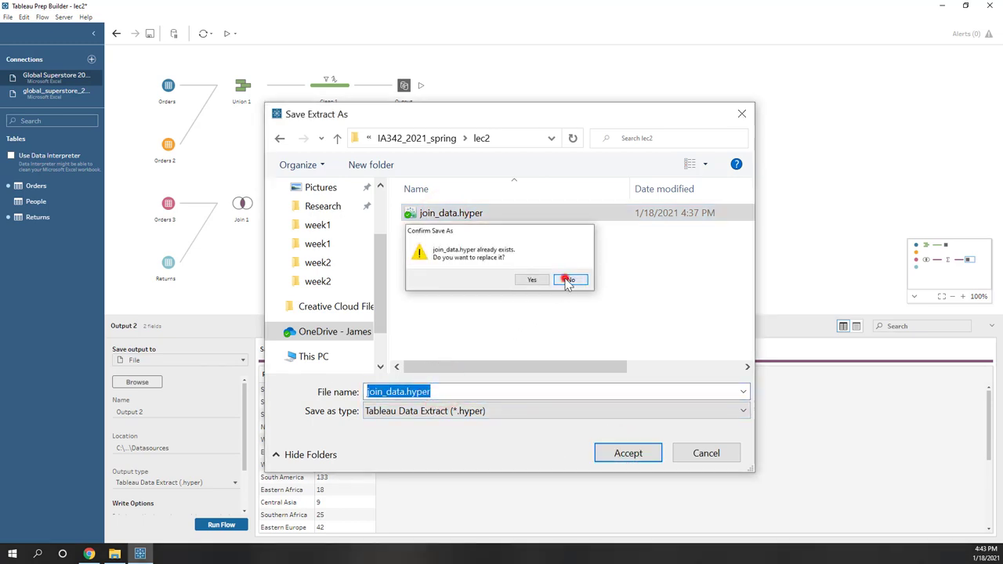
# Name the output extract join_data_real.hyper, accept it and deselect the output step.
pyautogui.doubleClick(400, 391)
pyautogui.press('Right')
pyautogui.press('Left')
pyautogui.press('Left')
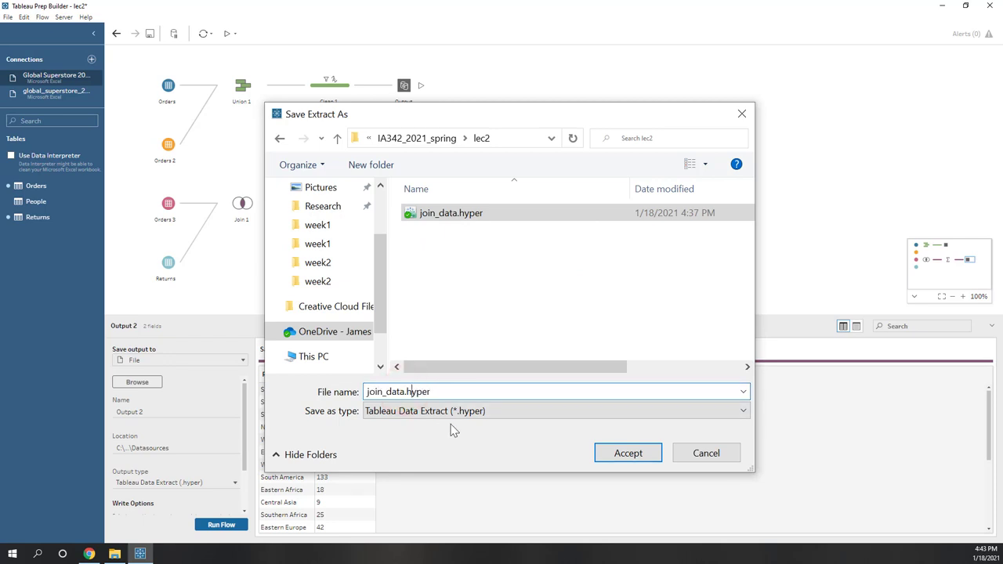
pyautogui.write('_real')
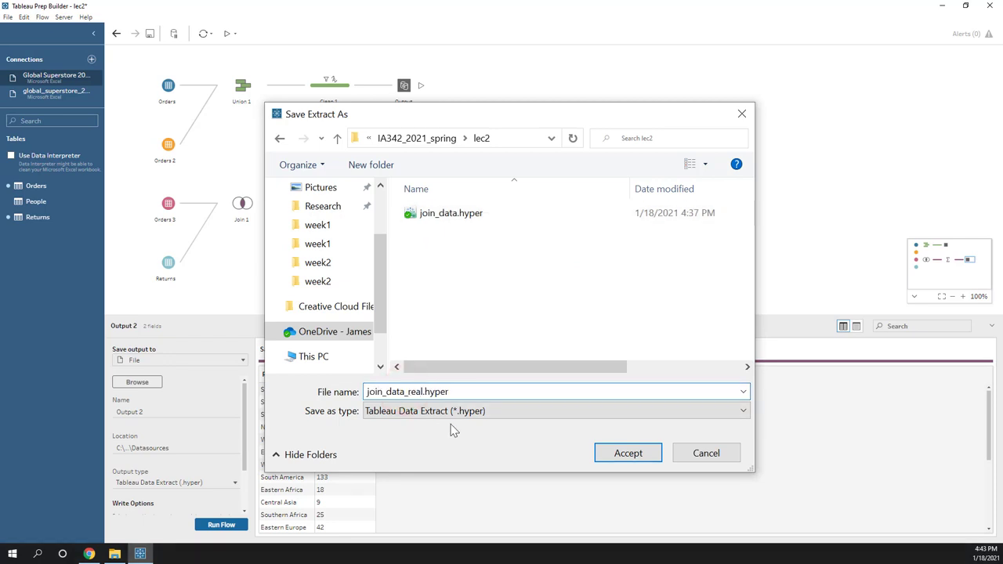
pyautogui.click(624, 454)
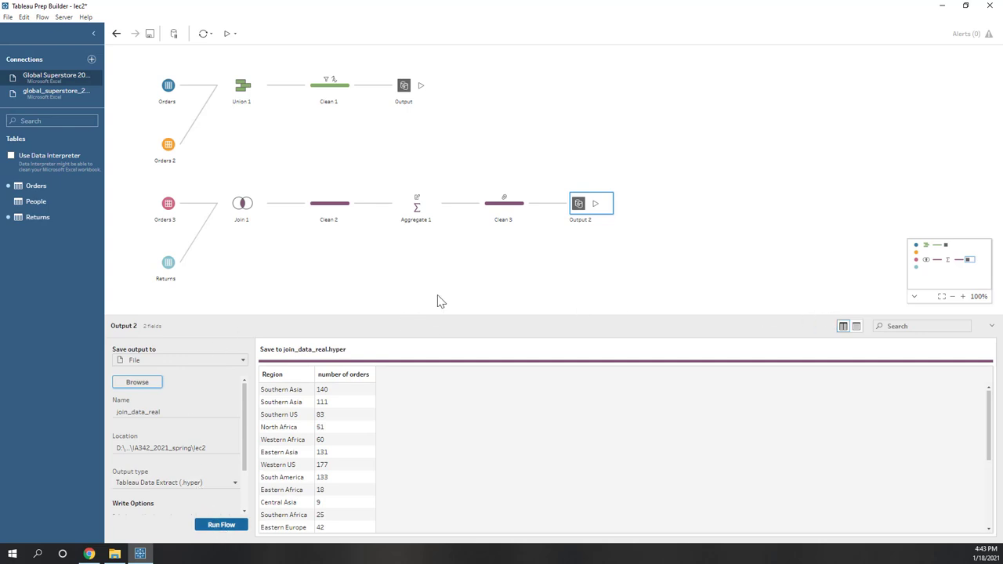
pyautogui.click(455, 275)
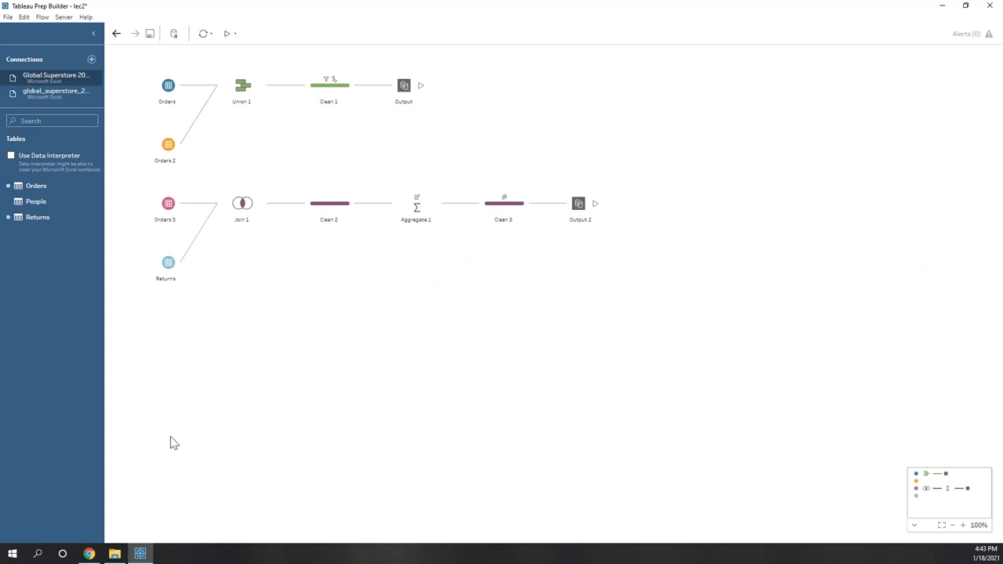
# Open data_prep_-_flights.xlsx from the lec2 folder in Excel, examine the Resolved Incidents sheet's header lines and footer notes, and close the workbook.
pyautogui.click(114, 555)
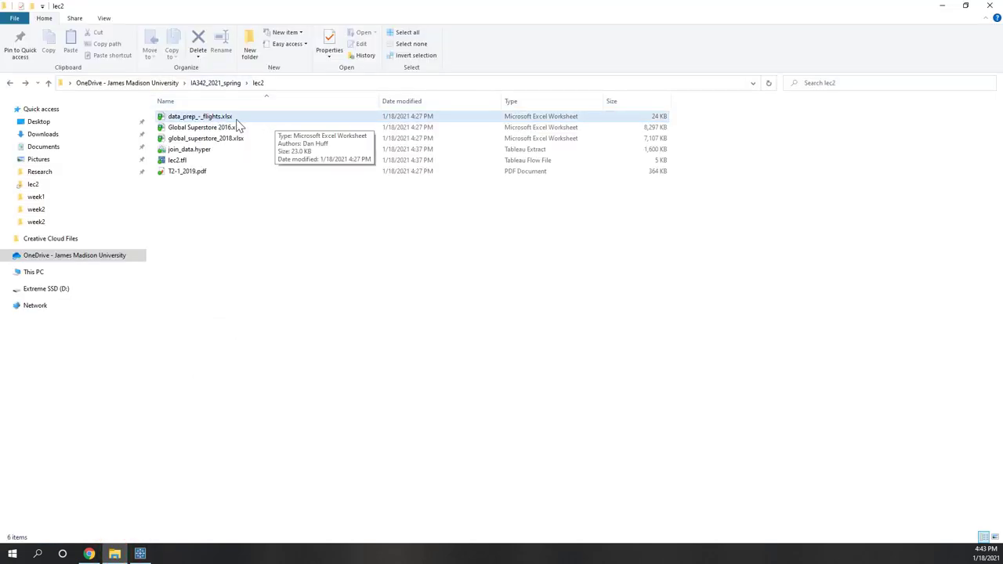
pyautogui.doubleClick(189, 121)
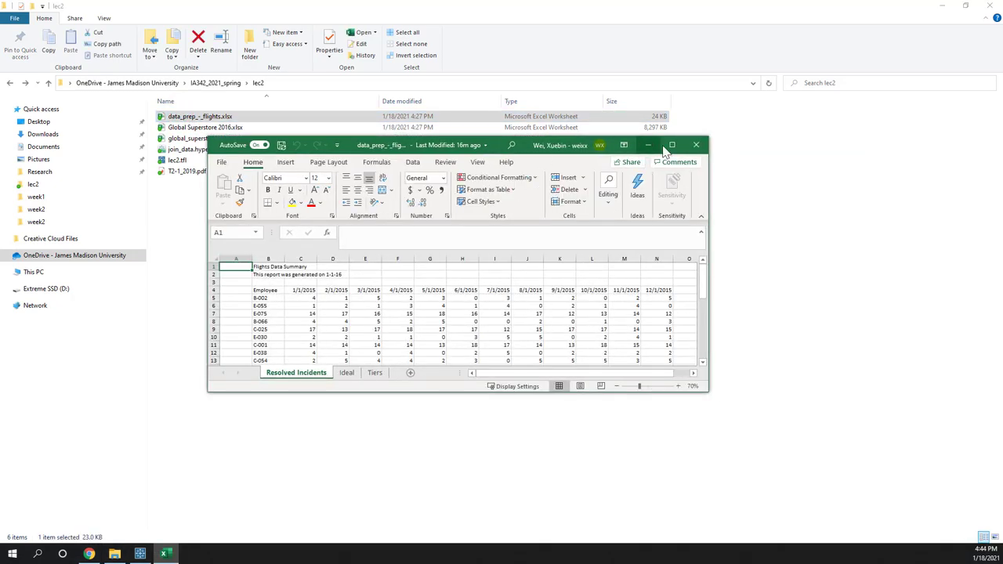
pyautogui.click(672, 148)
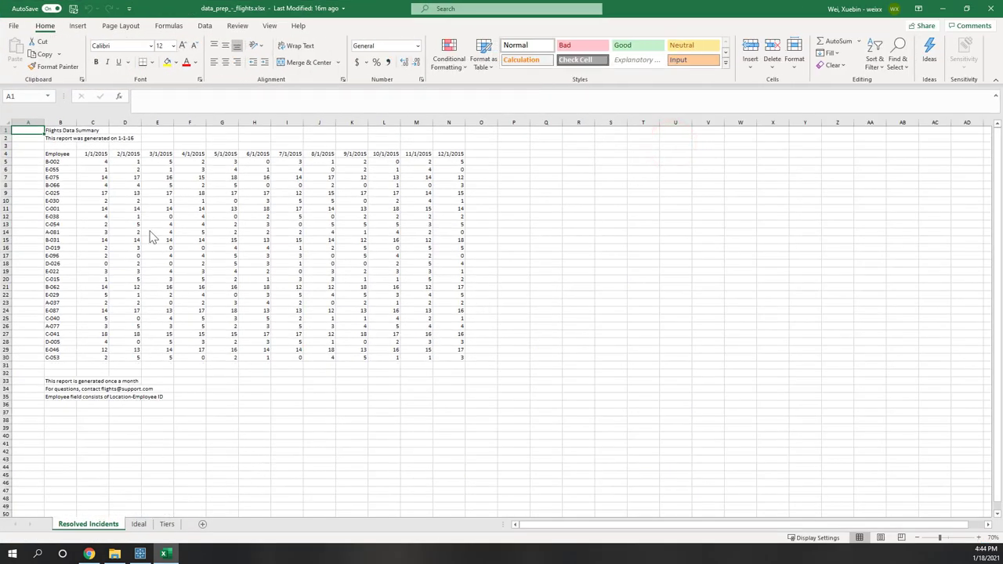
pyautogui.click(60, 130)
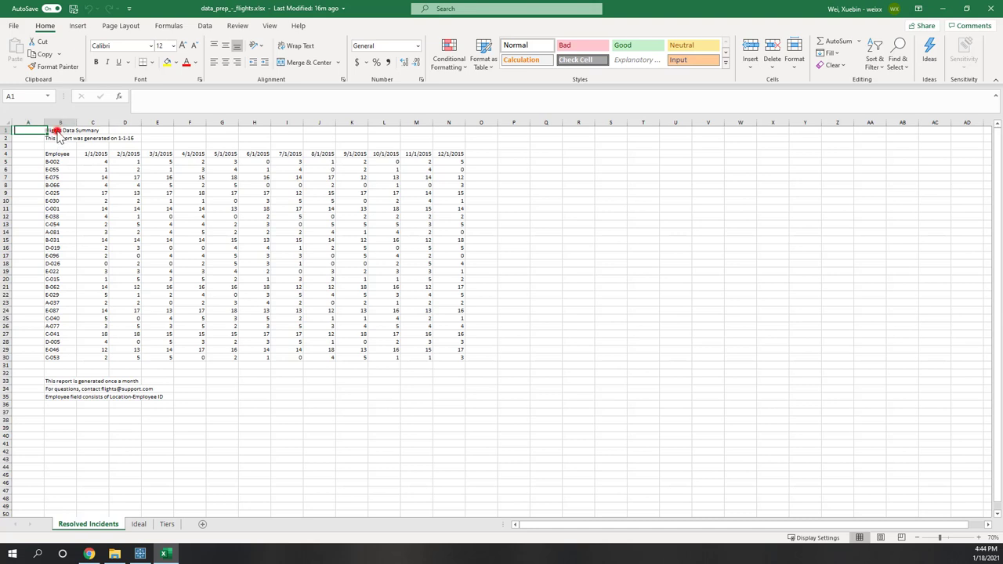
pyautogui.click(59, 139)
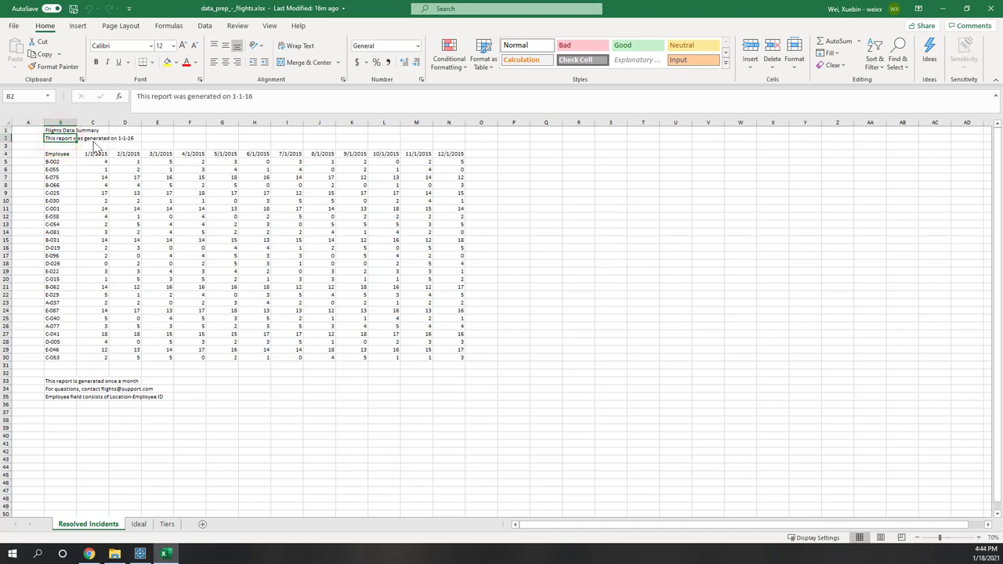
pyautogui.click(26, 122)
pyautogui.click(59, 382)
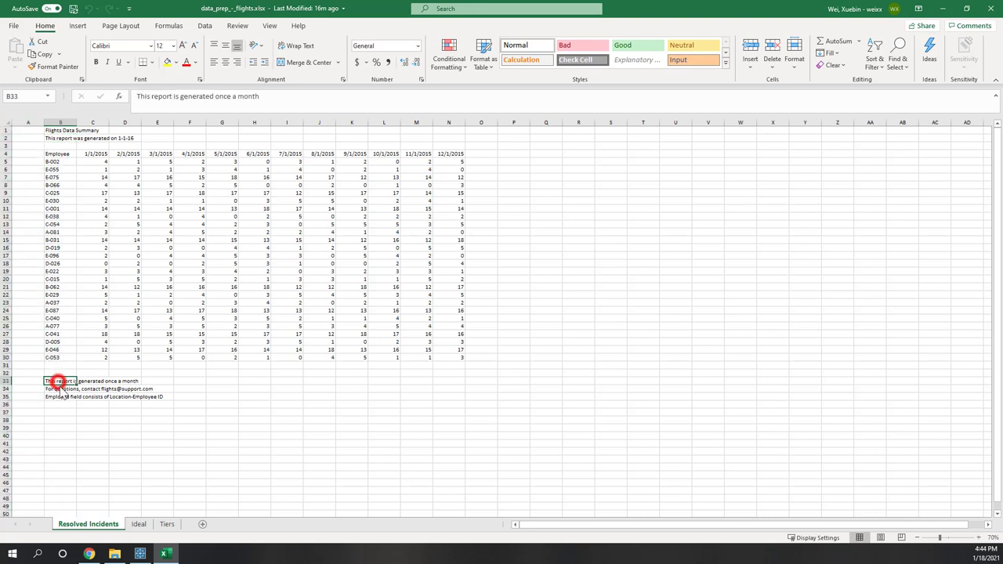
pyautogui.click(60, 389)
pyautogui.click(60, 397)
pyautogui.click(60, 404)
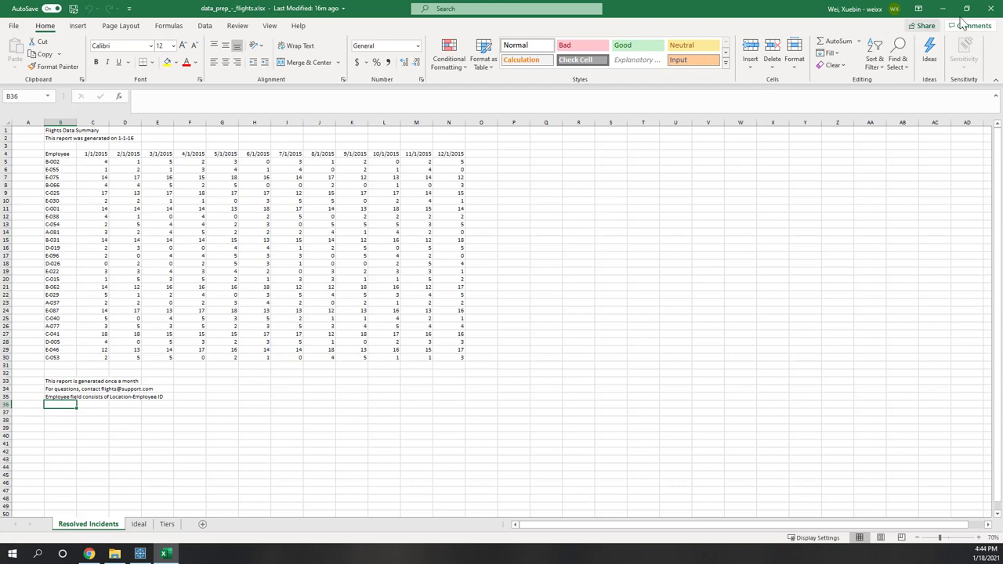
pyautogui.click(989, 8)
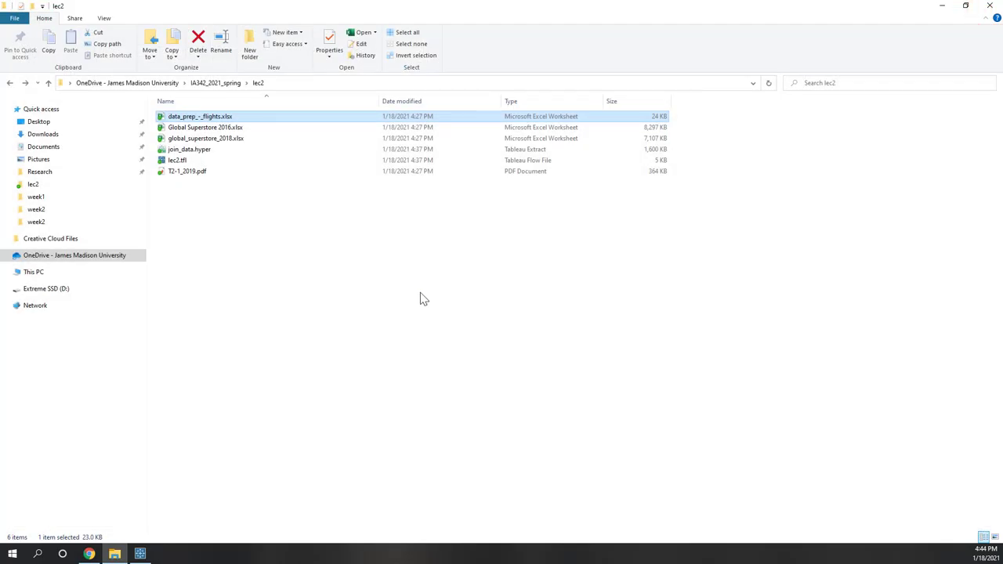
pyautogui.click(419, 294)
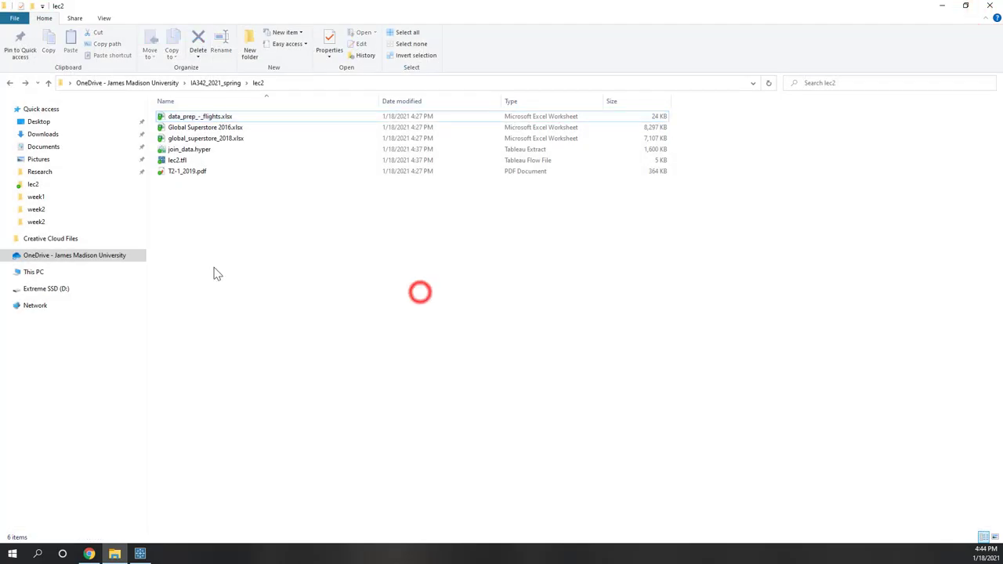
# Open T2-1_2019.pdf from the lec2 folder, examine the extent of its headcount table and surrounding text, and close the document.
pyautogui.doubleClick(202, 173)
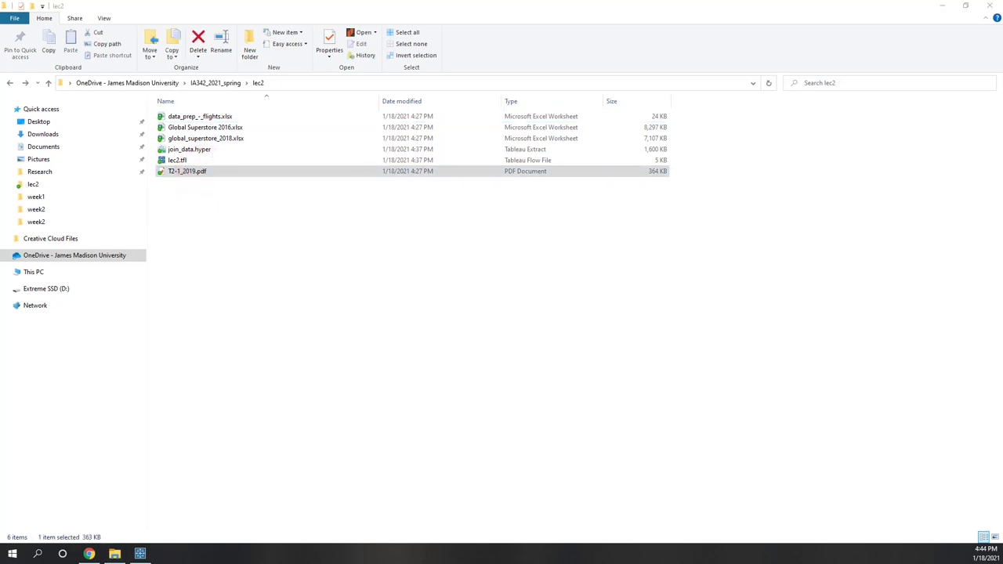
pyautogui.doubleClick(523, 174)
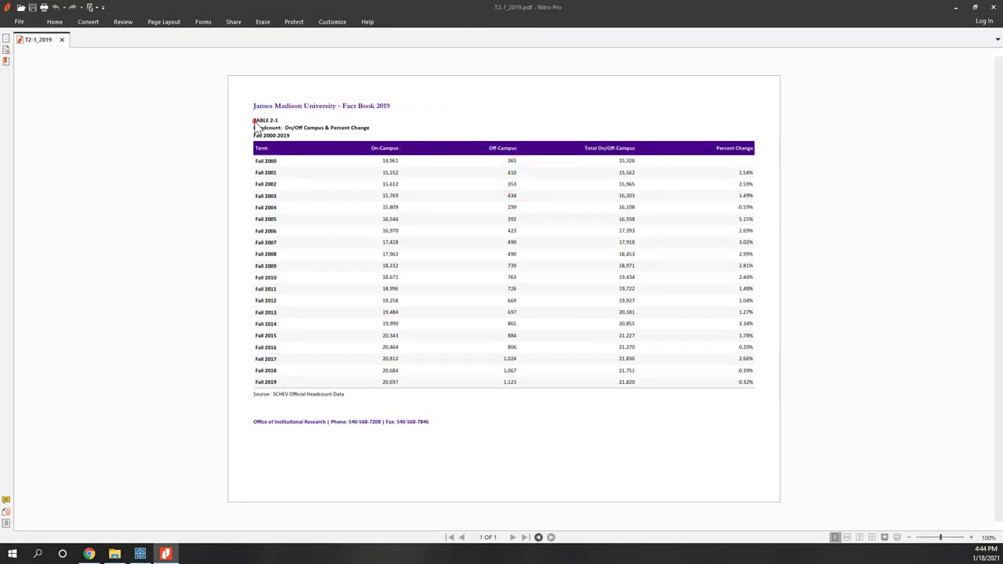
pyautogui.moveTo(253, 120); pyautogui.dragTo(775, 394)
pyautogui.click(318, 148)
pyautogui.click(515, 423)
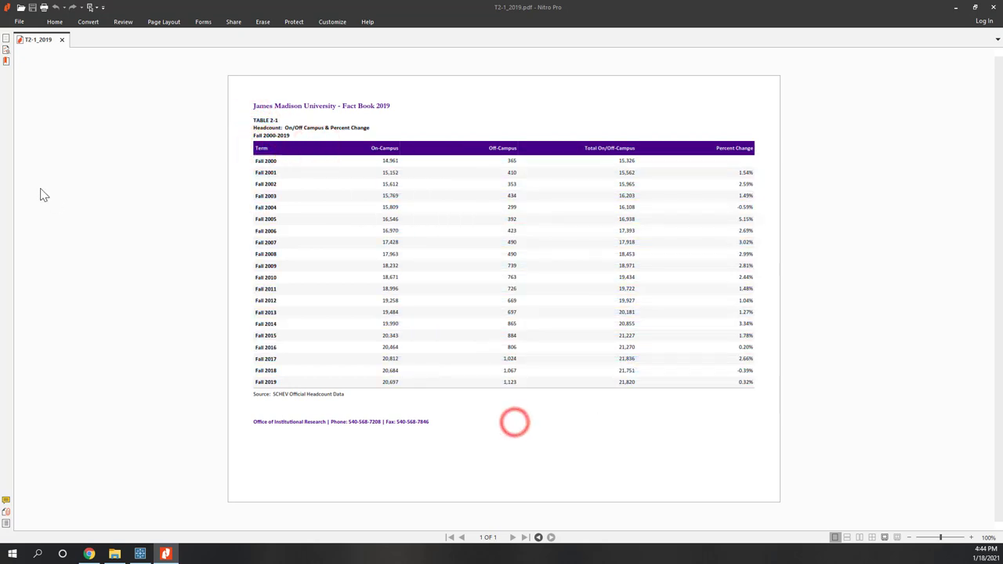
pyautogui.click(993, 7)
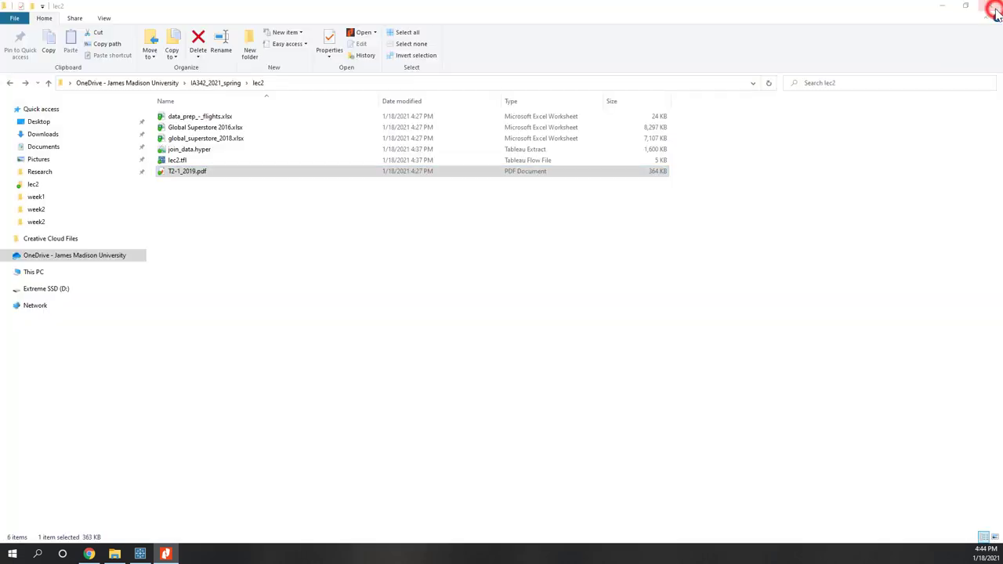
pyautogui.click(445, 311)
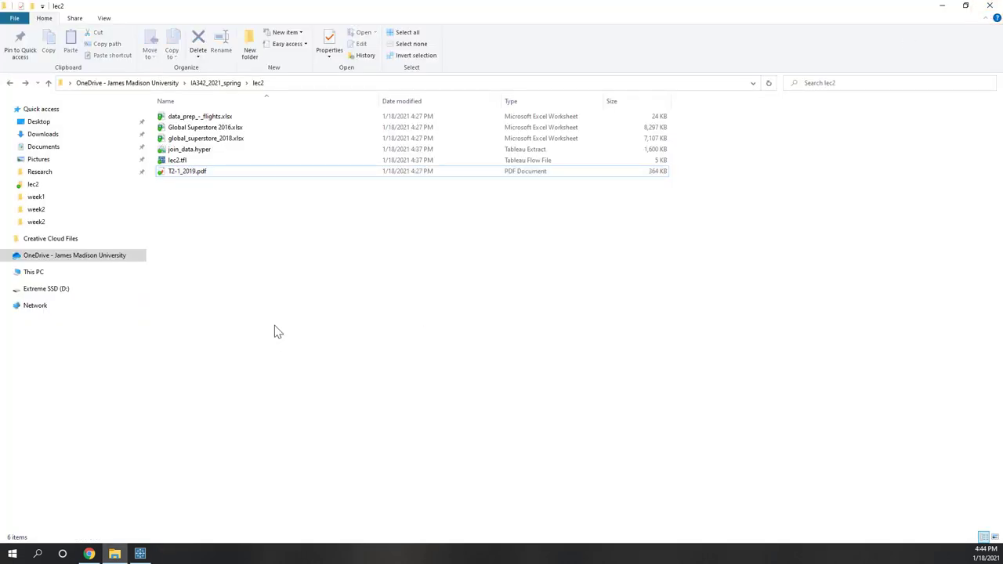
# Switch to Tableau Prep Builder and connect to the Excel workbook data_prep_-_flights.xlsx from the lec2 folder.
pyautogui.click(216, 117)
pyautogui.click(198, 171)
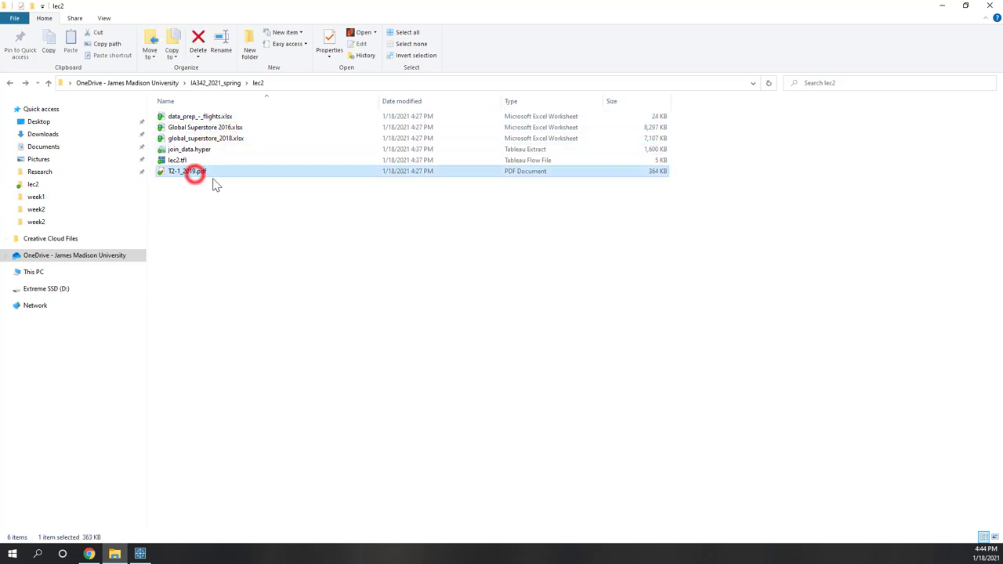
pyautogui.click(140, 554)
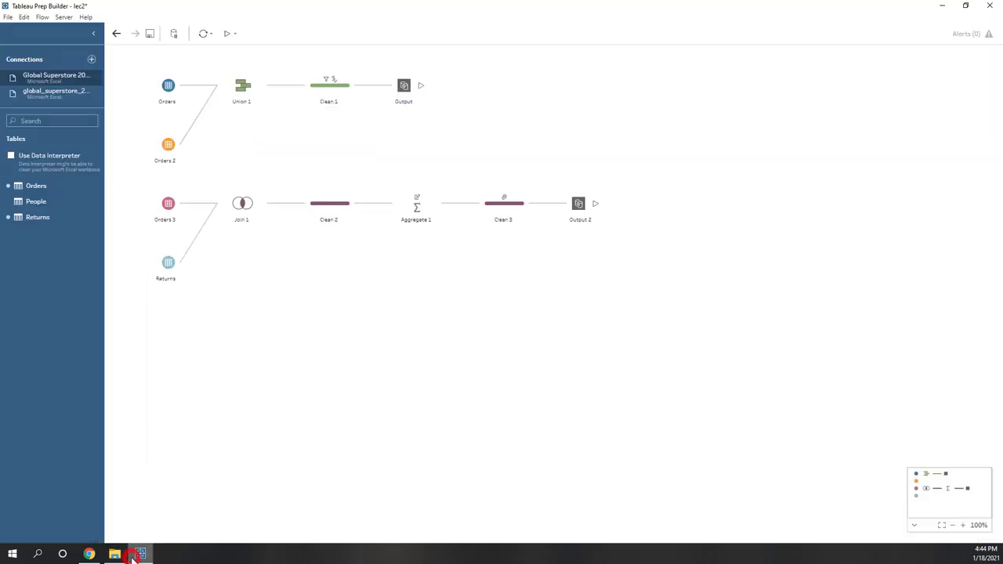
pyautogui.click(92, 61)
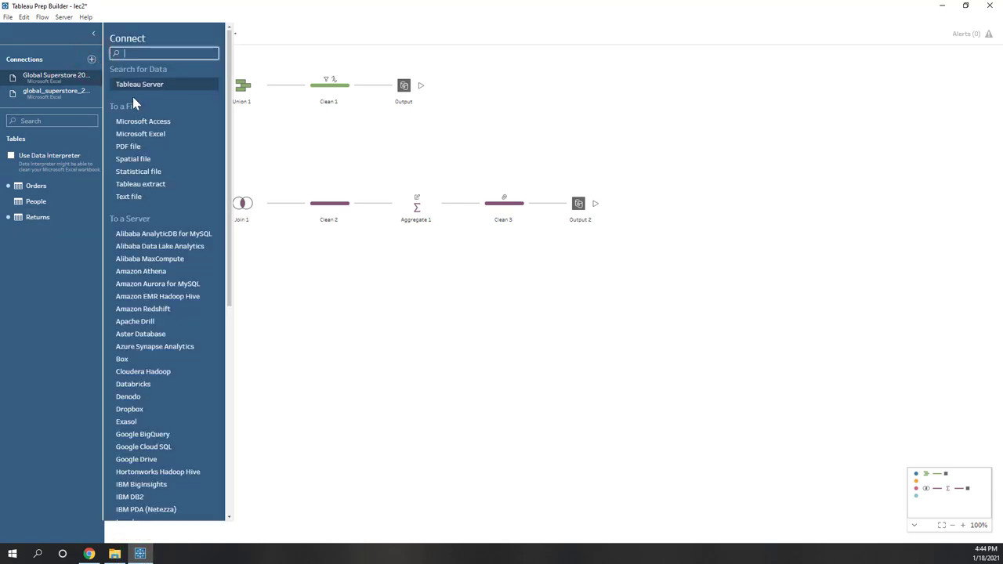
pyautogui.click(144, 134)
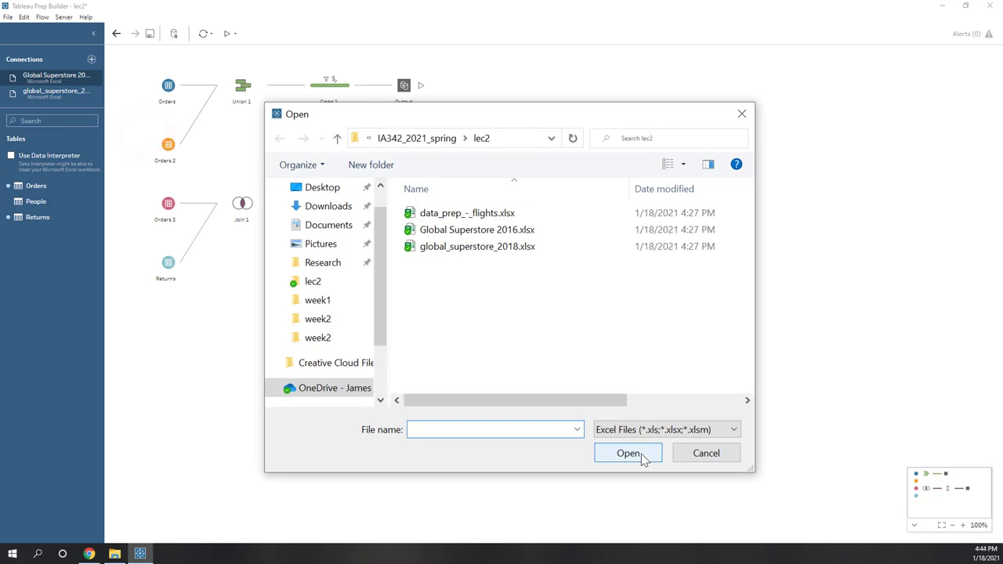
pyautogui.click(451, 212)
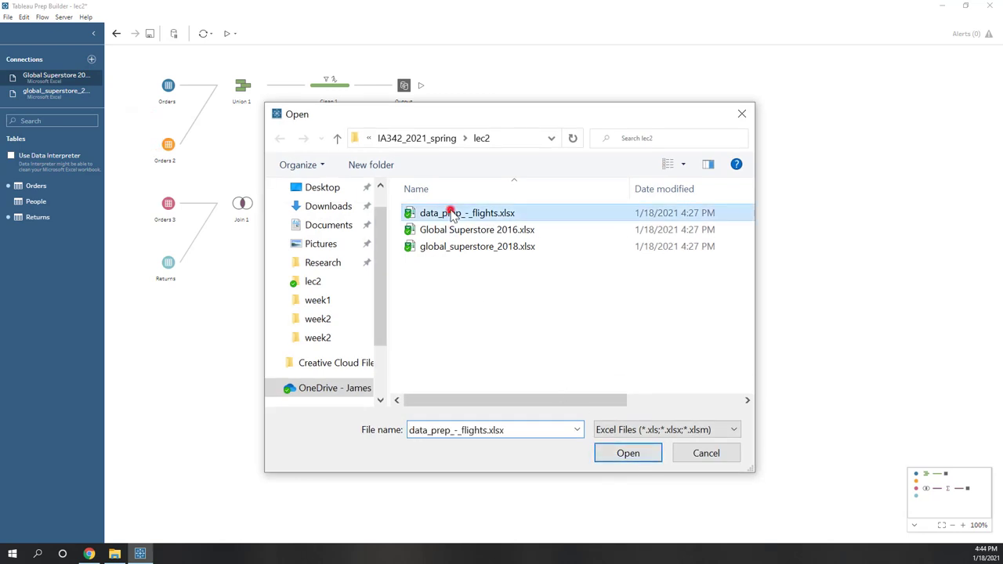
pyautogui.click(623, 454)
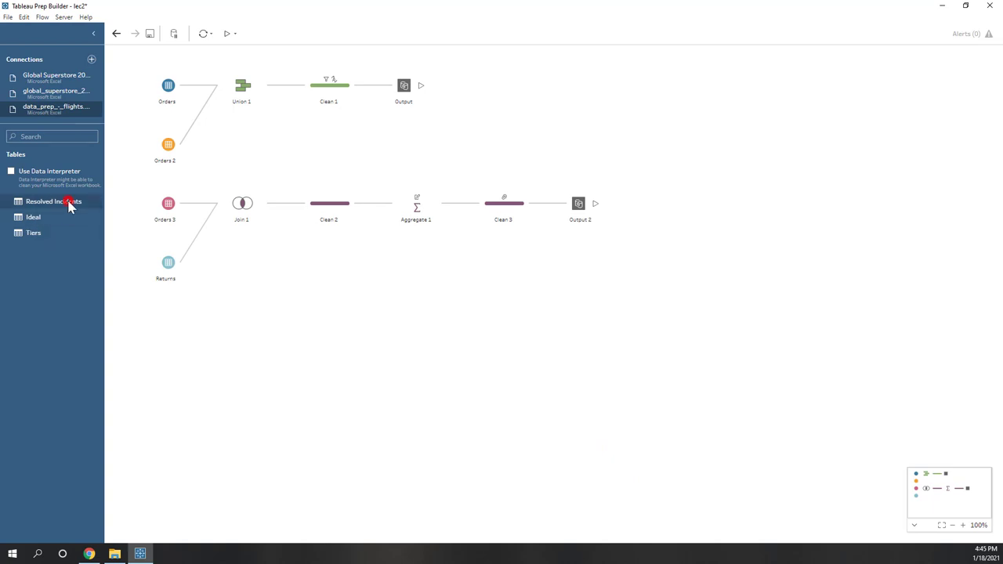
# Add the Resolved Incidents table to the flow as a new input below Returns and examine its field names and sample values.
pyautogui.moveTo(69, 204); pyautogui.dragTo(226, 412)
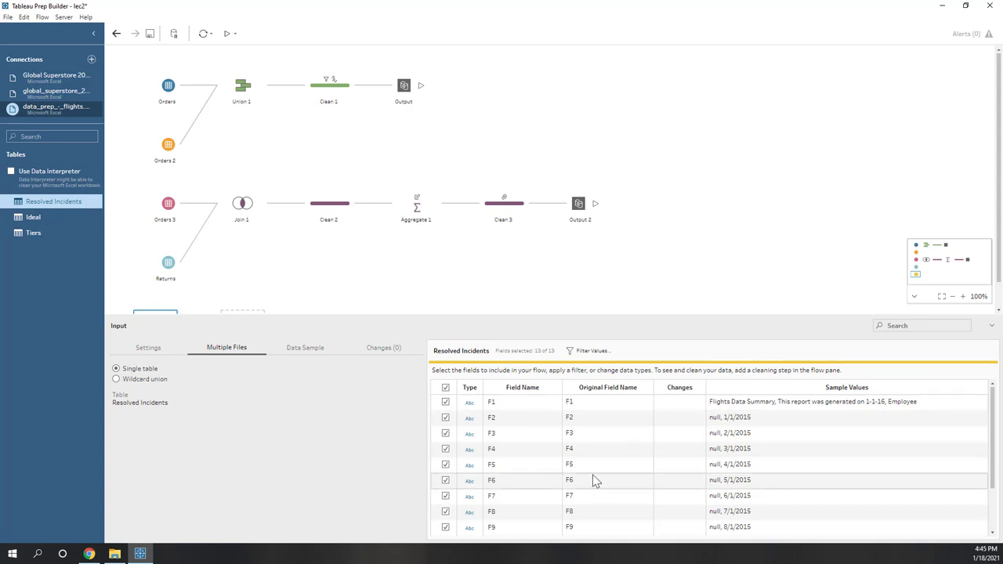
pyautogui.scroll(-2, 593, 481)
pyautogui.scroll(2, 594, 482)
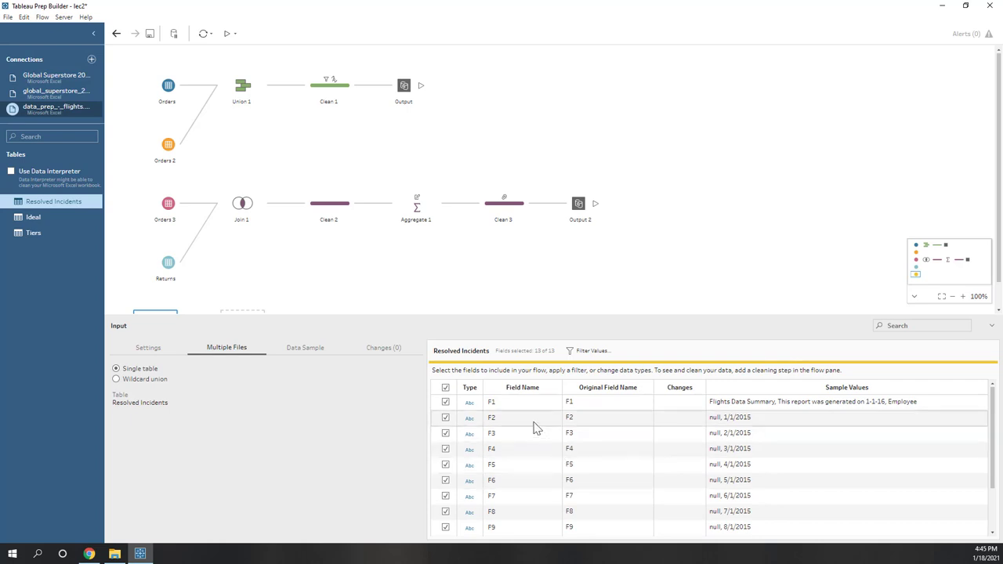
pyautogui.scroll(-2, 710, 443)
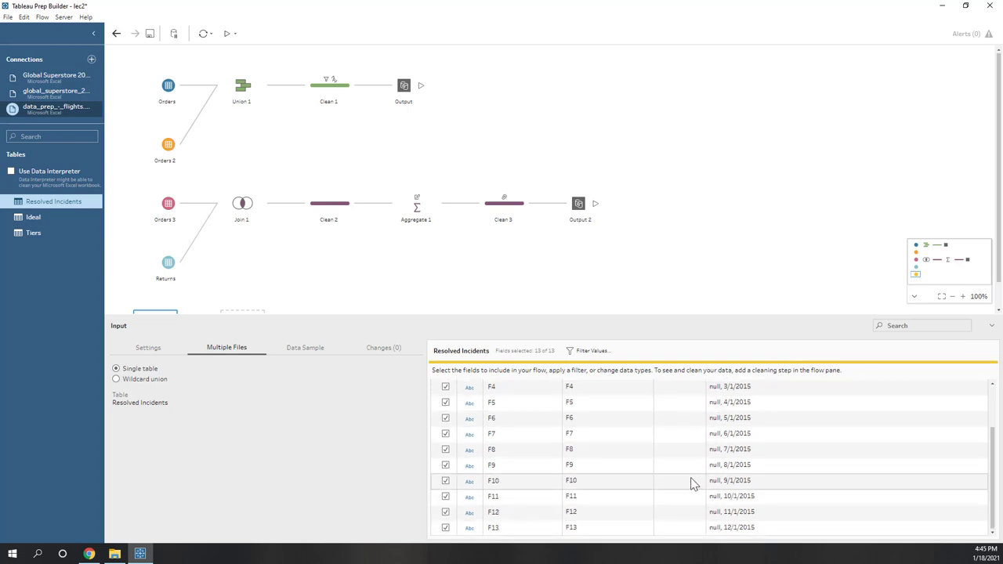
pyautogui.scroll(2, 693, 484)
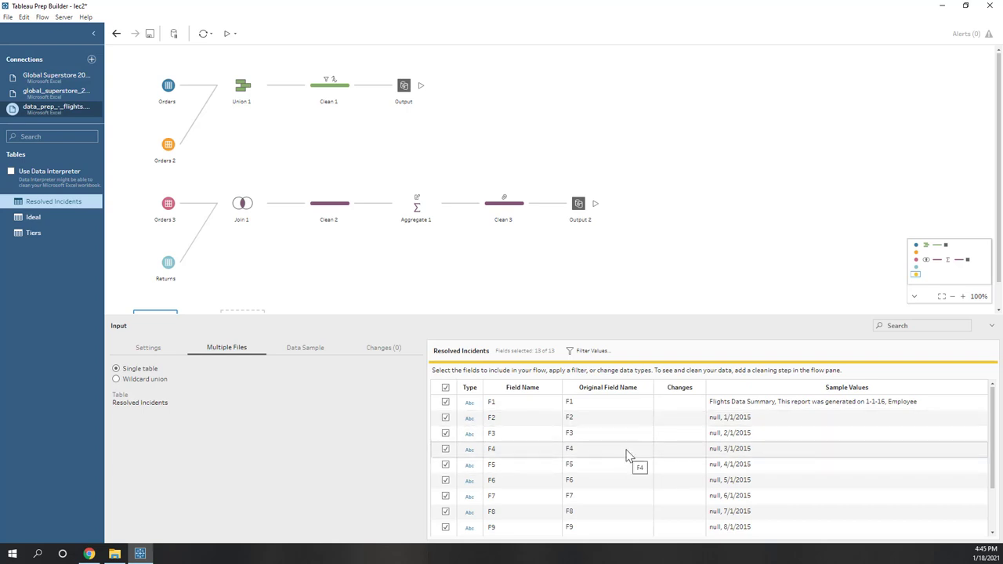
# Clean the flights workbook with Data Interpreter and review the resulting Resolved Incidents fields.
pyautogui.click(11, 172)
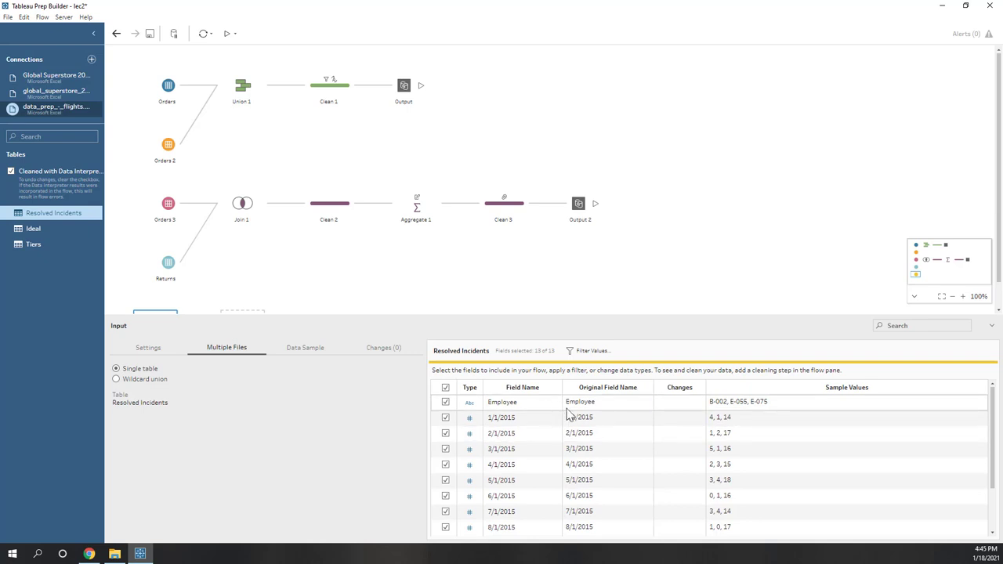
pyautogui.scroll(-2, 682, 444)
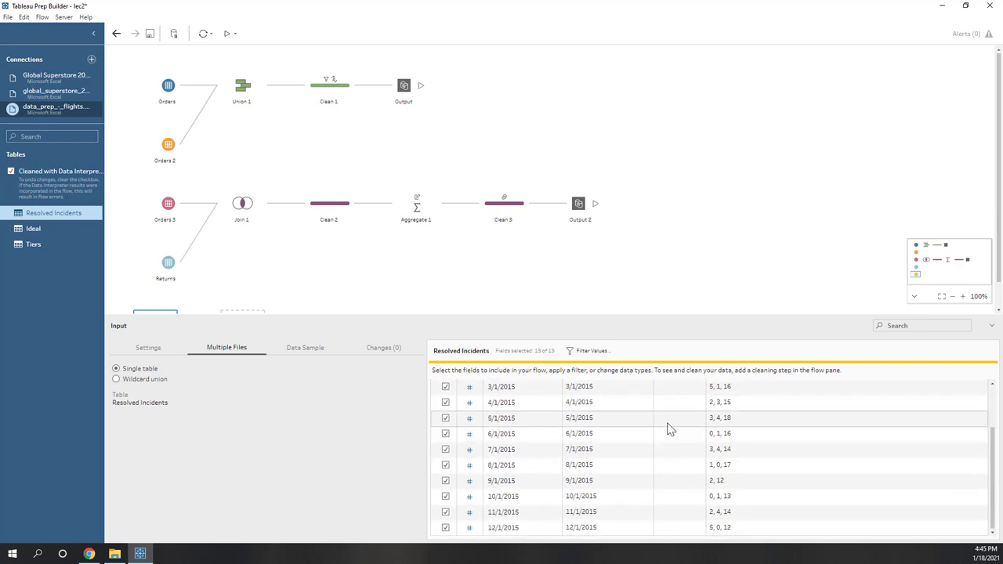
pyautogui.scroll(3, 670, 435)
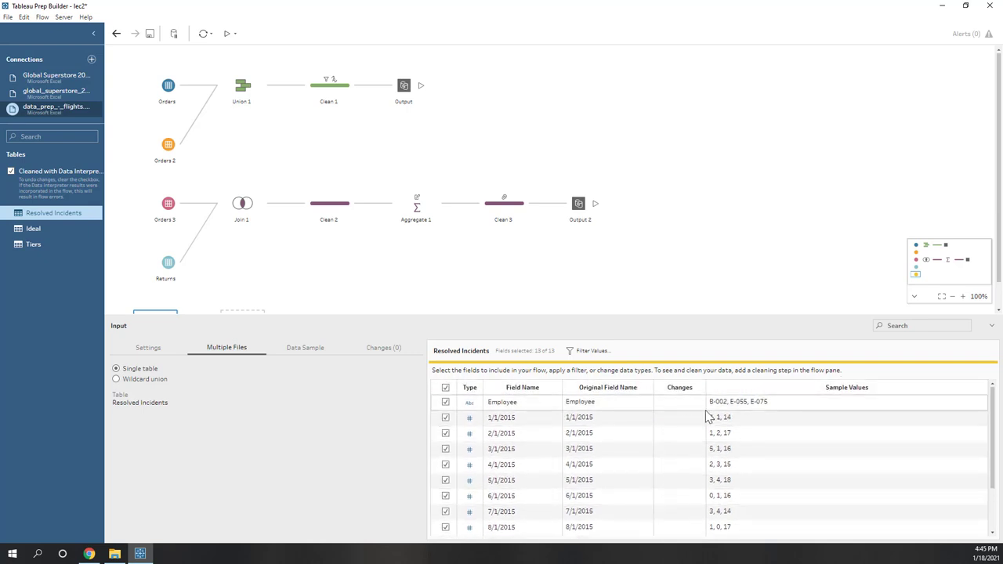
# Add a clean step after the Resolved Incidents input and look over its field profiles.
pyautogui.scroll(-1, 308, 276)
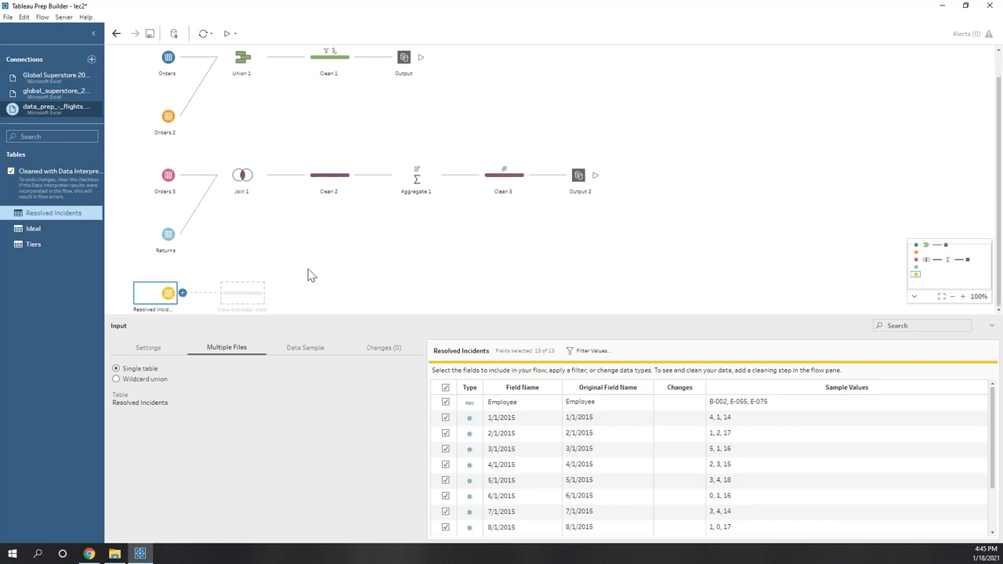
pyautogui.click(182, 293)
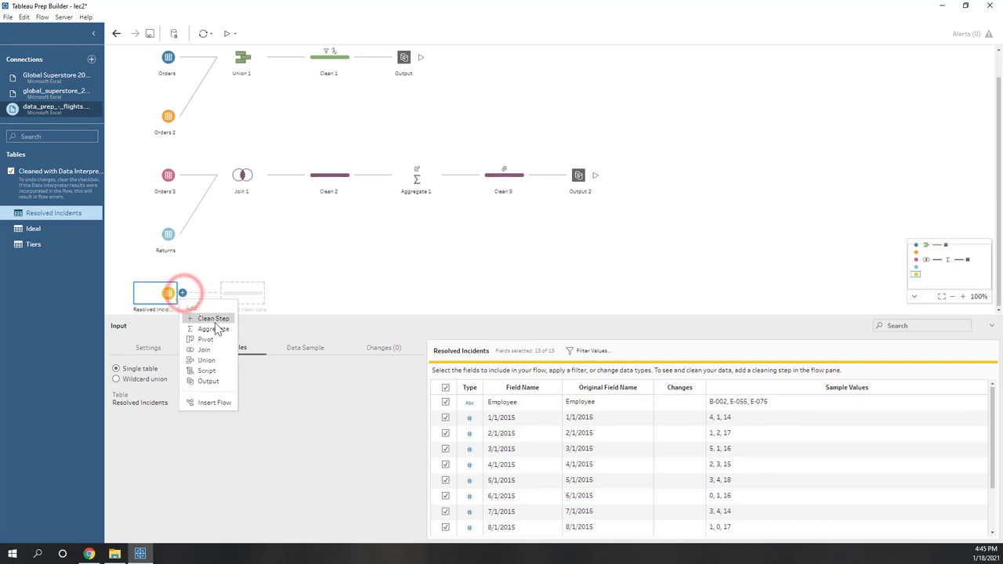
pyautogui.click(212, 321)
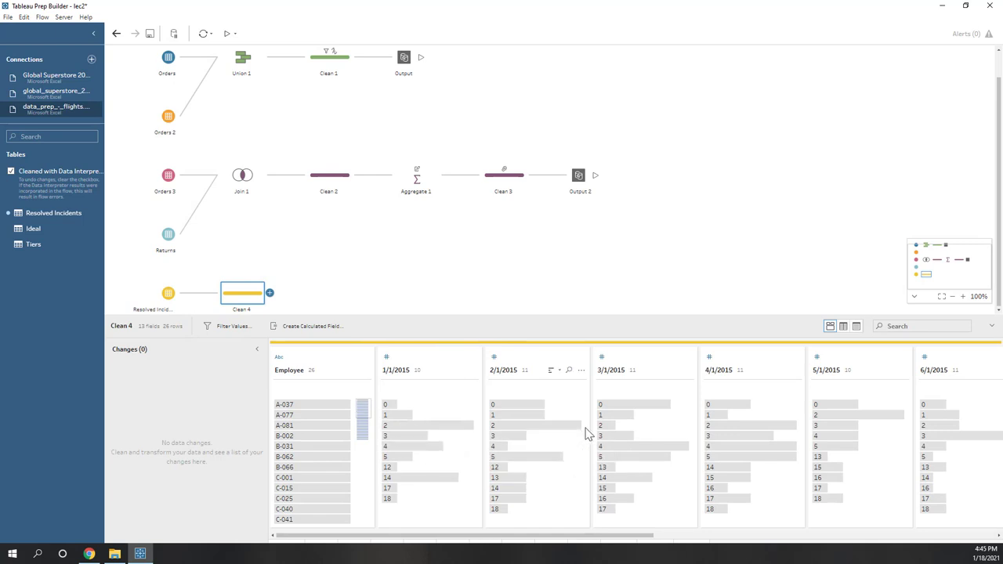
pyautogui.moveTo(477, 538); pyautogui.dragTo(392, 547)
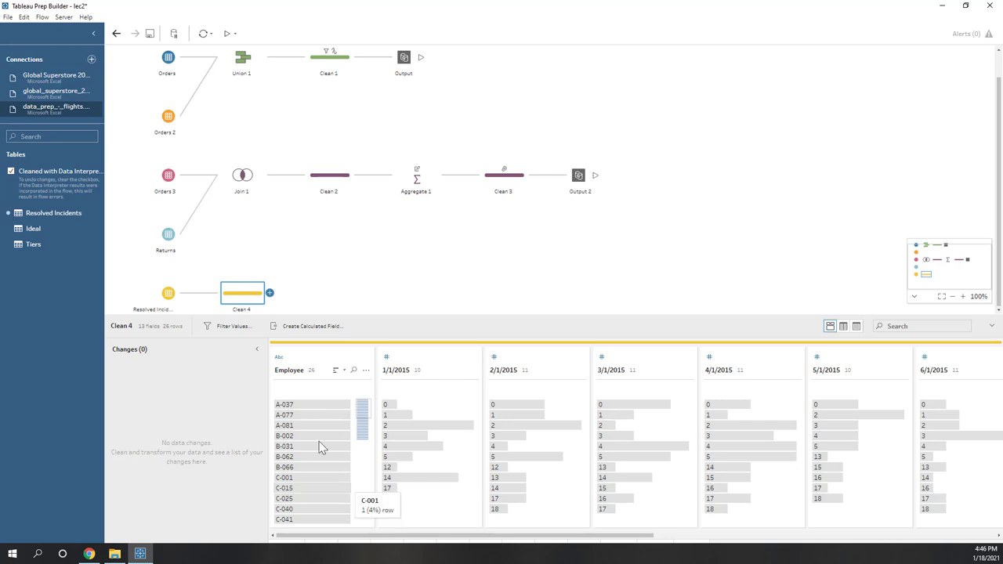
# Add a pivot step after Clean 4 and pivot all date fields from 1/1/2015 to 12/1/2015 from columns to rows.
pyautogui.click(269, 294)
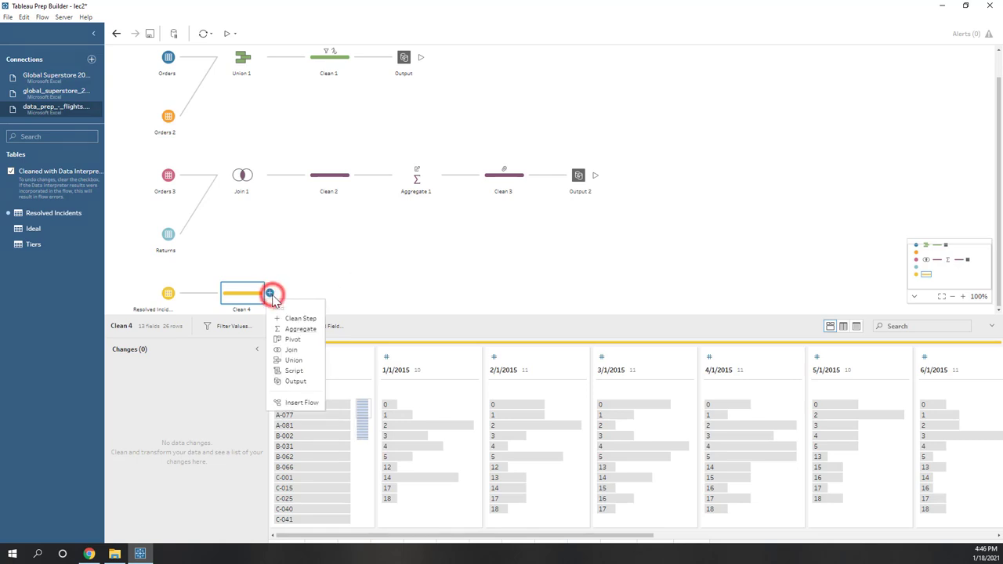
pyautogui.click(291, 343)
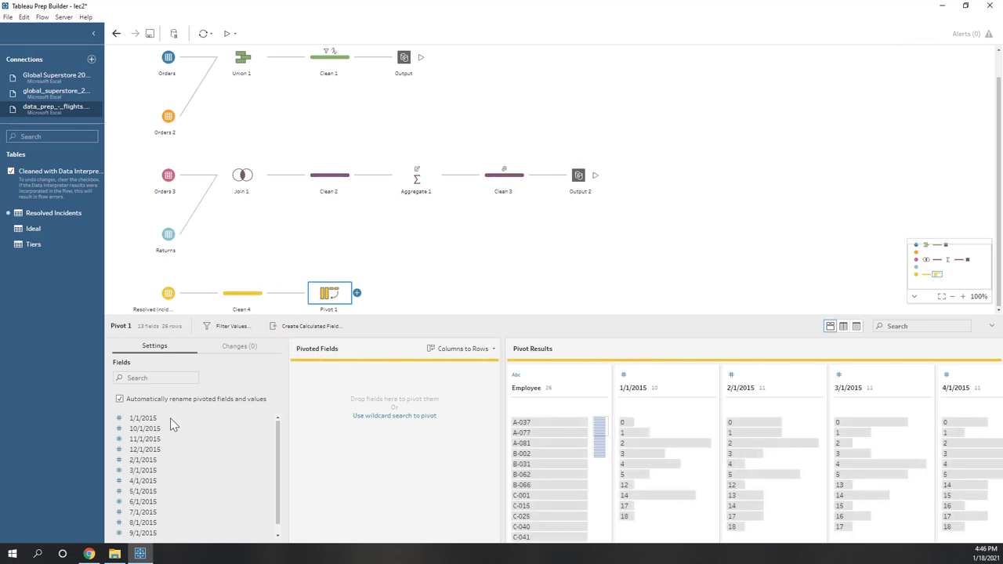
pyautogui.moveTo(170, 418); pyautogui.dragTo(183, 492)
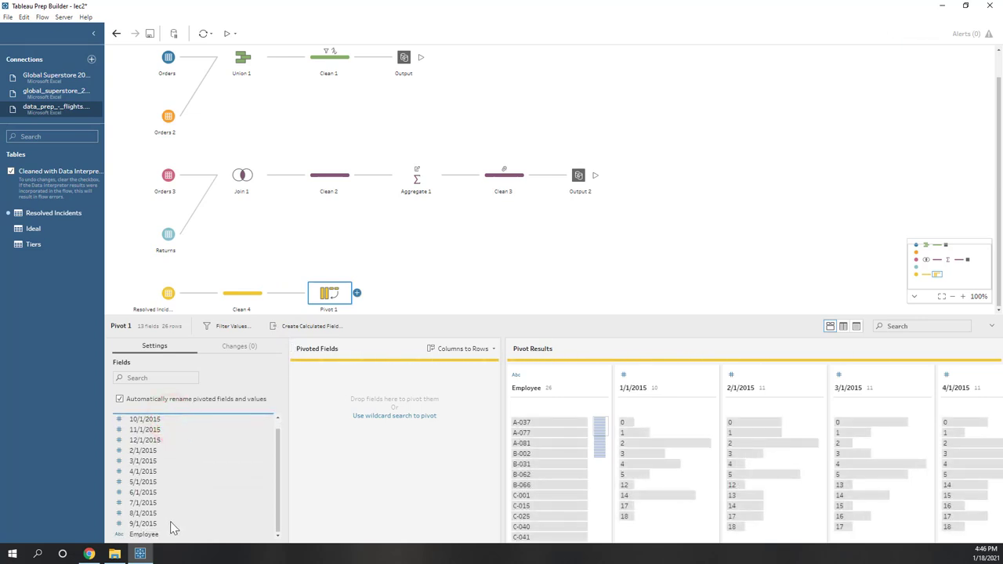
pyautogui.keyDown('shift'); pyautogui.click(171, 524); pyautogui.keyUp('shift')
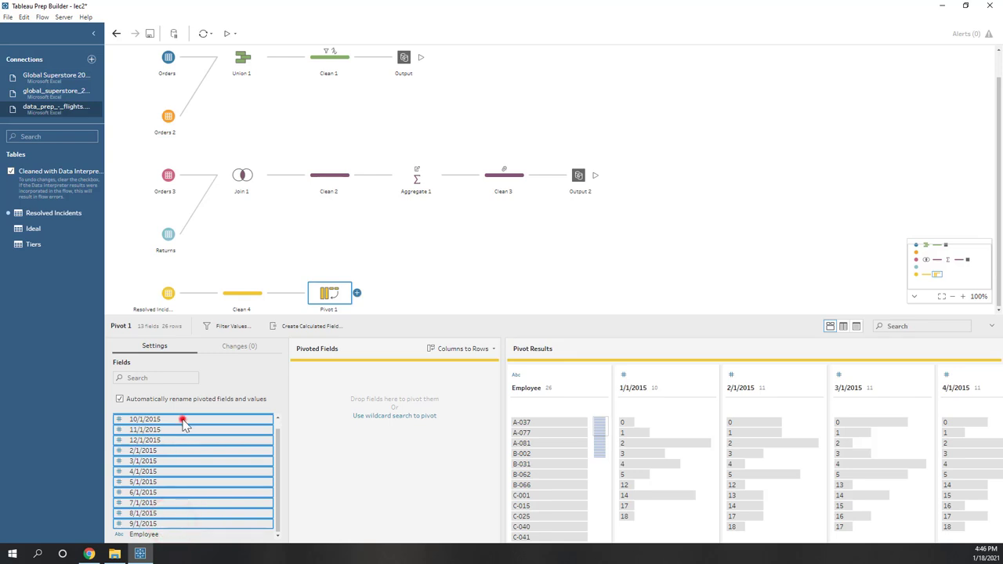
pyautogui.moveTo(182, 423); pyautogui.dragTo(332, 410)
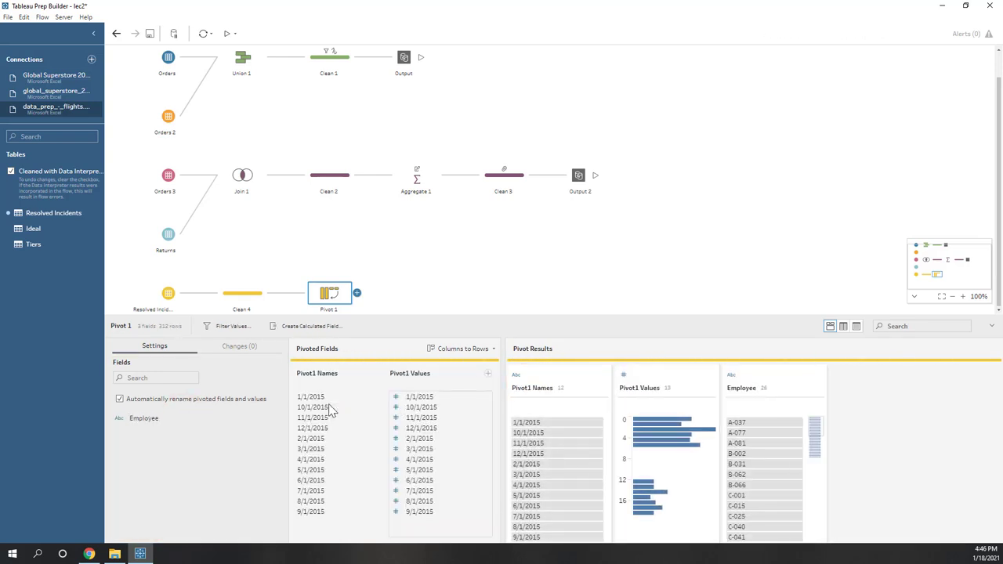
# Rename the pivot results Pivot1 Names to date and Pivot1 Values to number of resolved, and deselect the pivot step.
pyautogui.doubleClick(530, 389)
pyautogui.press('Return')
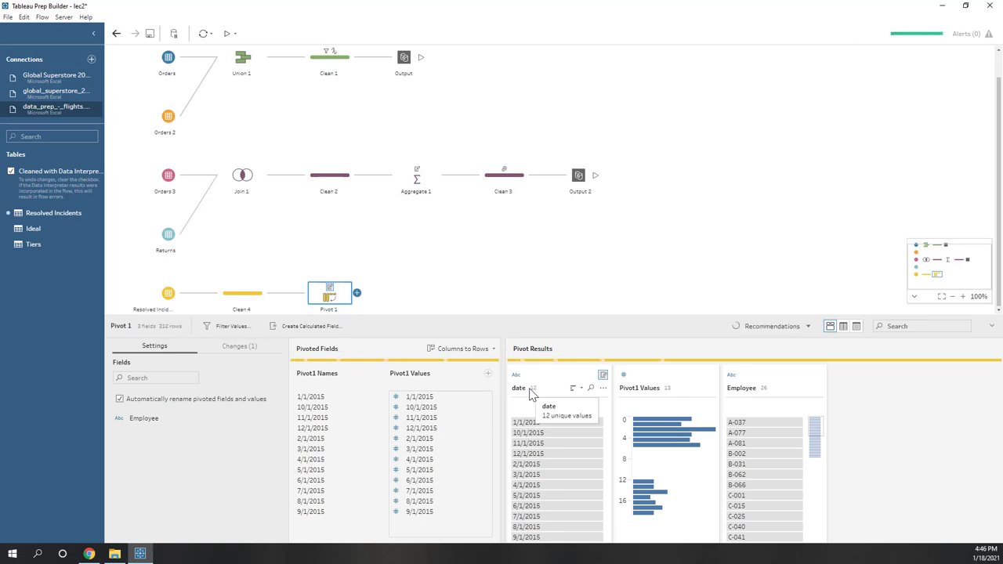
pyautogui.doubleClick(633, 392)
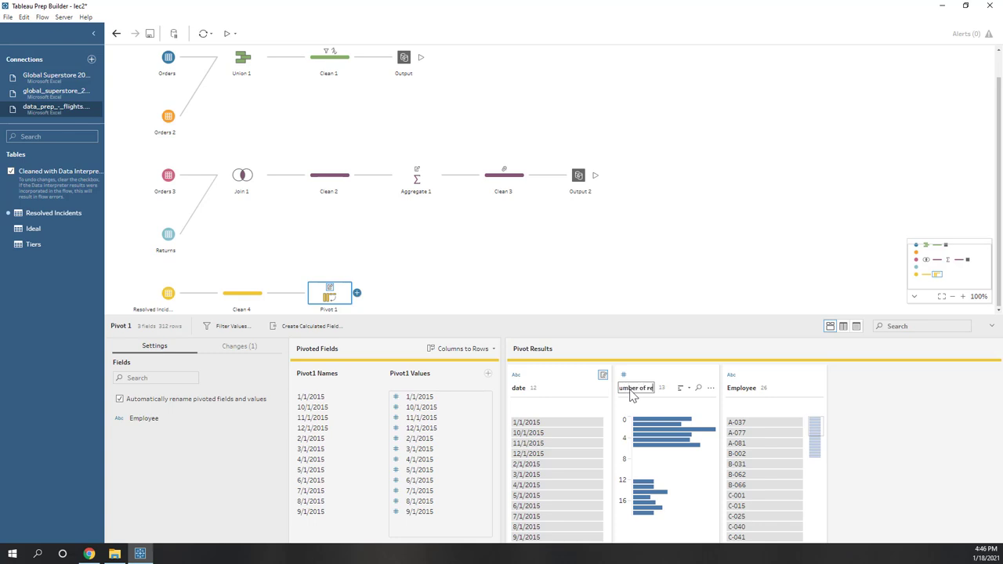
pyautogui.write('number of resolved')
pyautogui.press('Return')
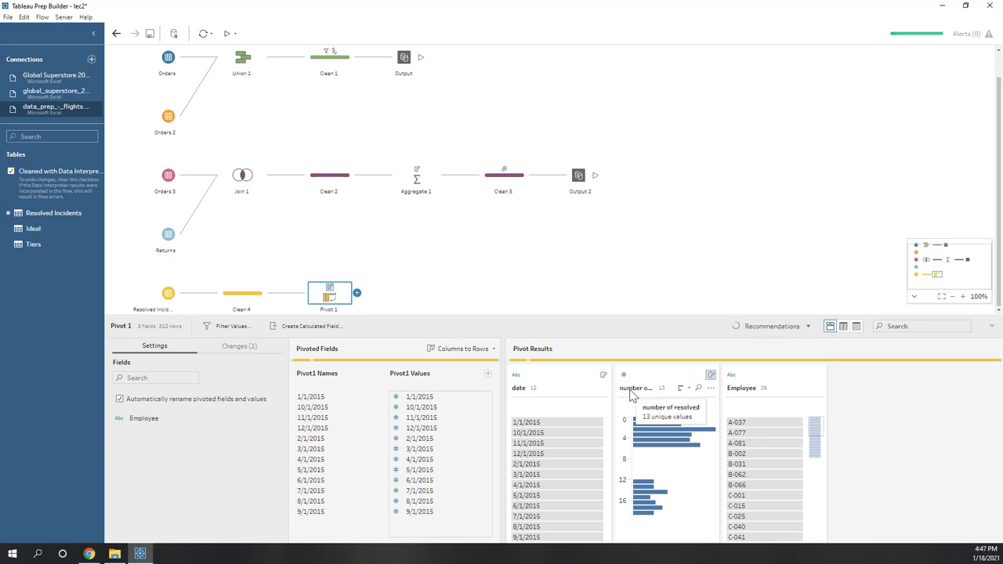
pyautogui.click(743, 389)
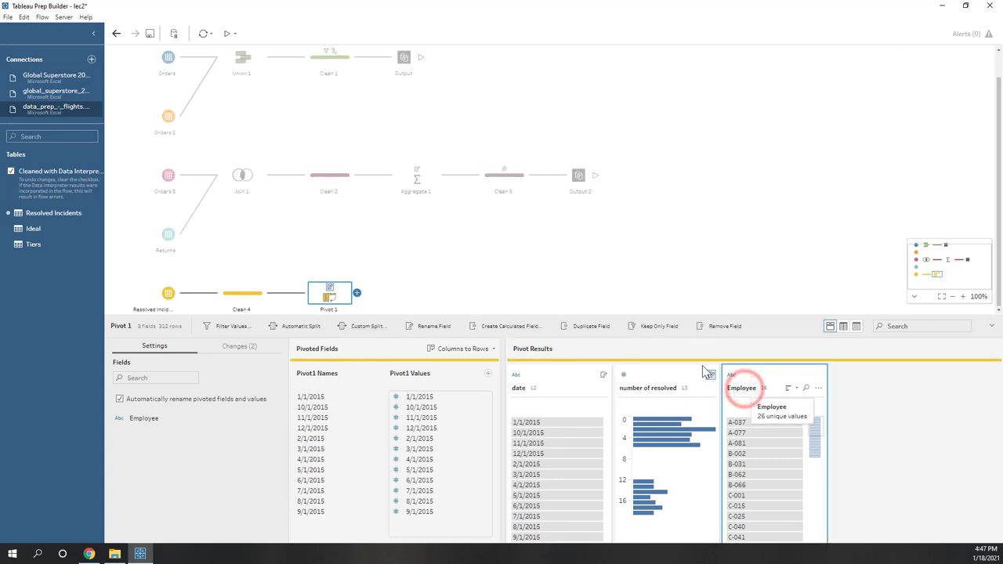
pyautogui.click(589, 286)
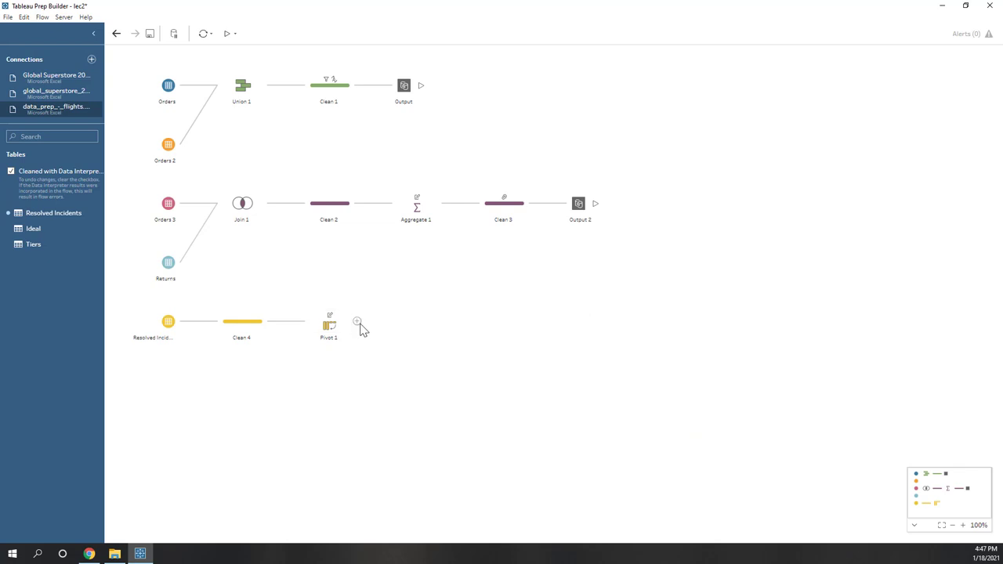
# Add a clean step after Pivot 1 and change the date field's data type to Date.
pyautogui.click(357, 322)
pyautogui.click(382, 346)
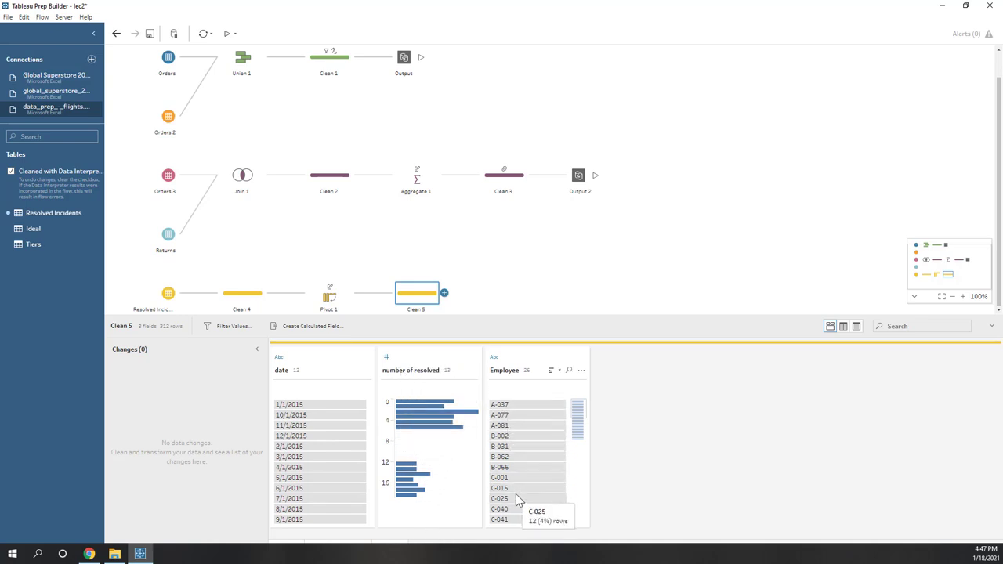
pyautogui.click(279, 358)
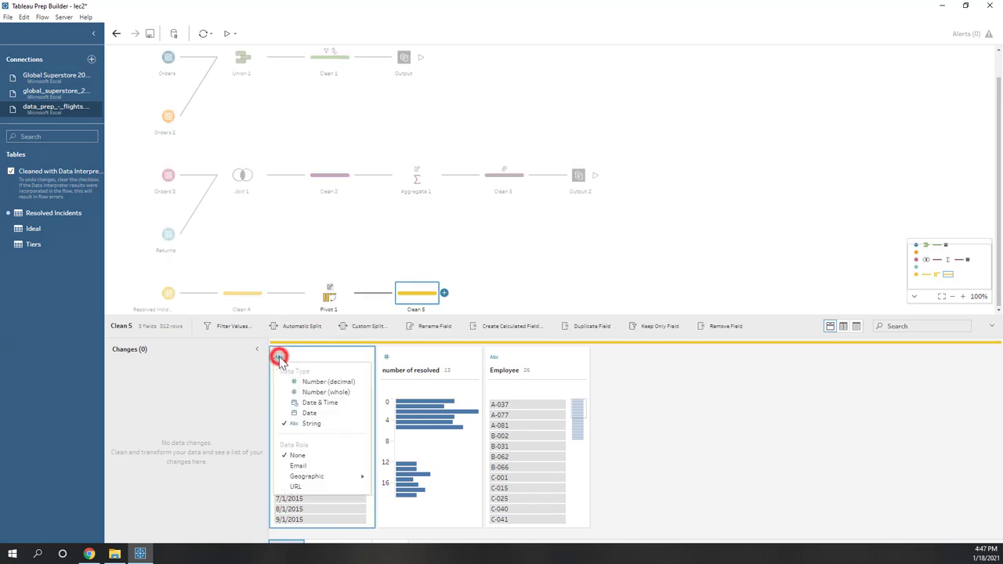
pyautogui.click(310, 413)
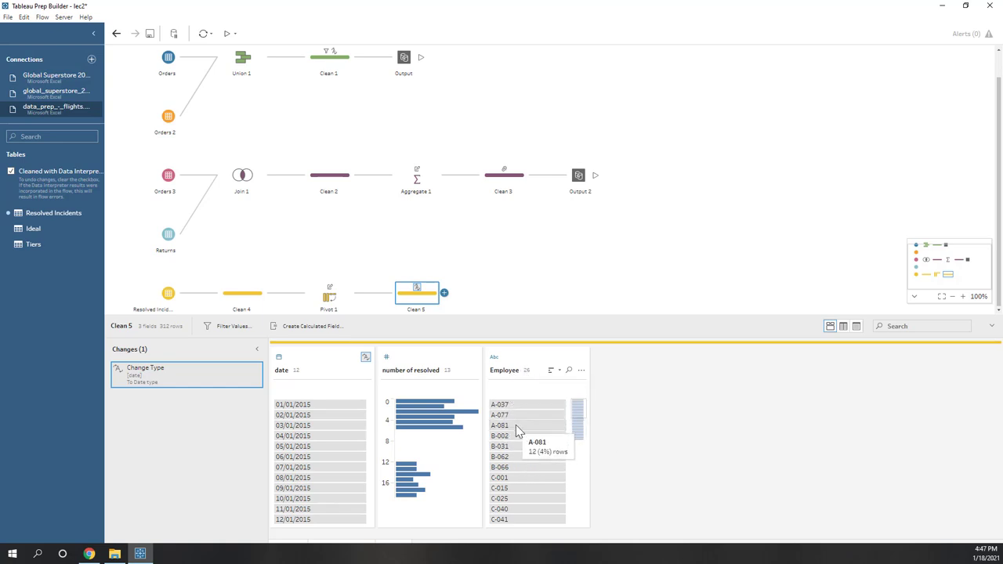
# Check the Employee codes and split the Employee field's values with an automatic split.
pyautogui.scroll(-2, 518, 435)
pyautogui.scroll(2, 516, 431)
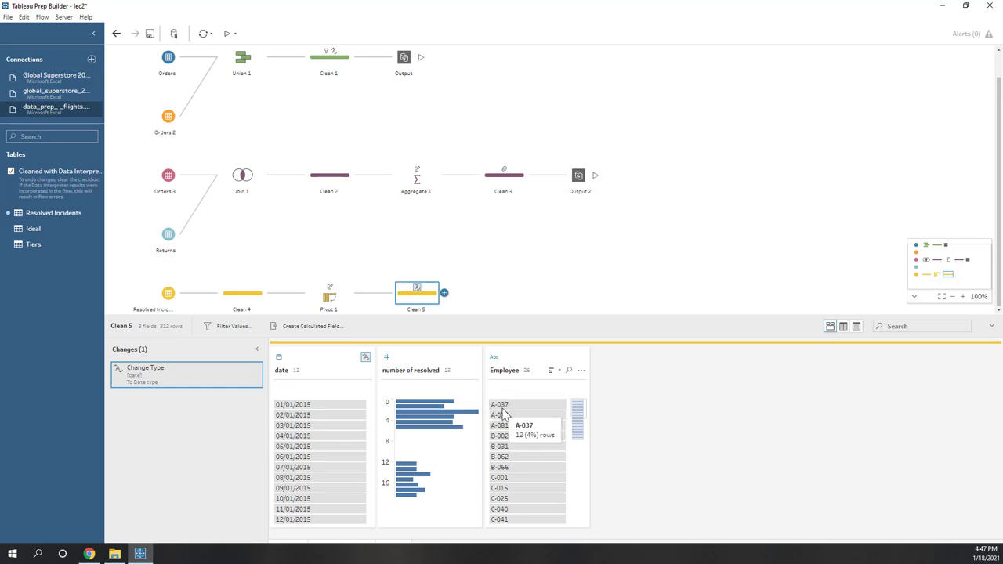
pyautogui.click(580, 372)
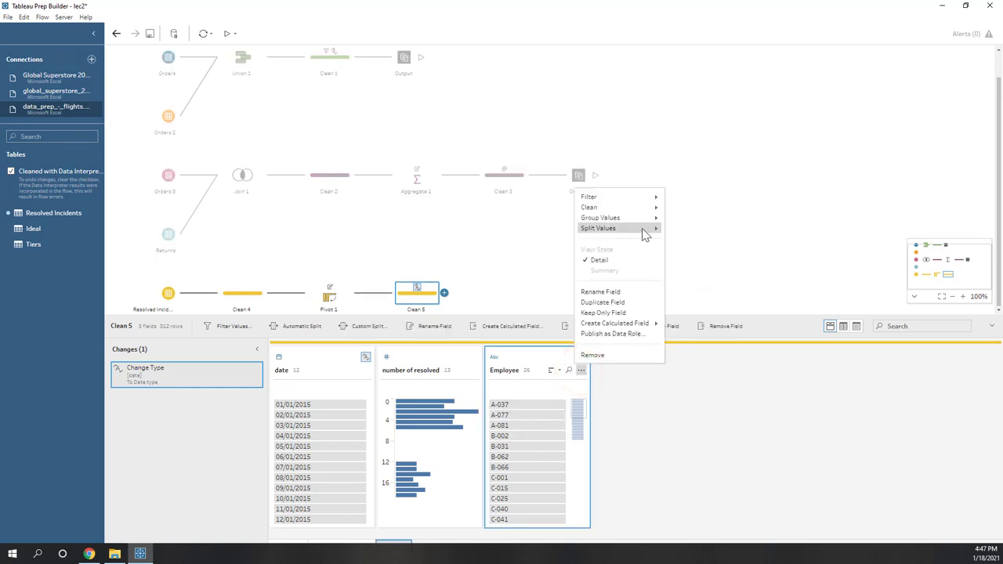
pyautogui.moveTo(644, 235)
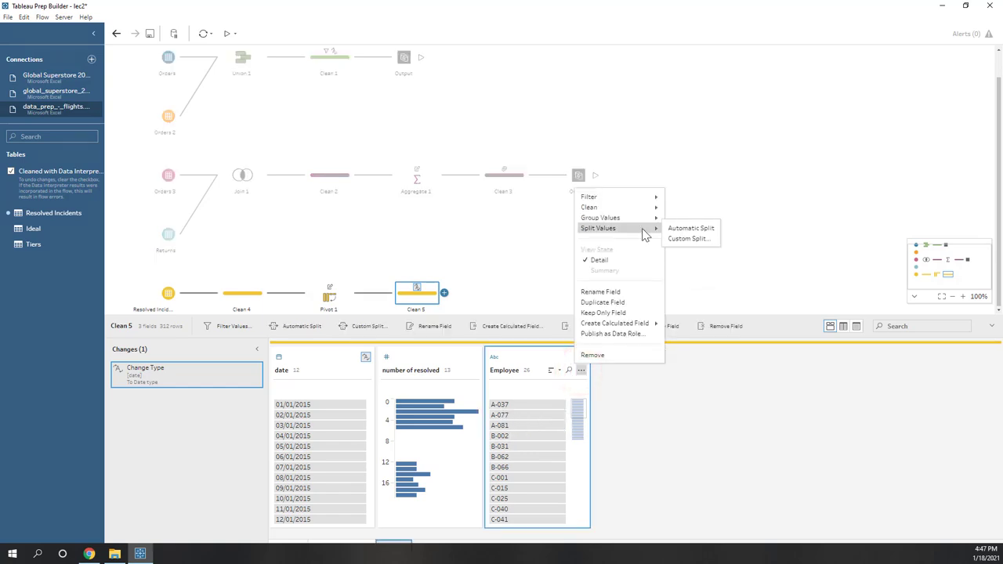
pyautogui.click(691, 229)
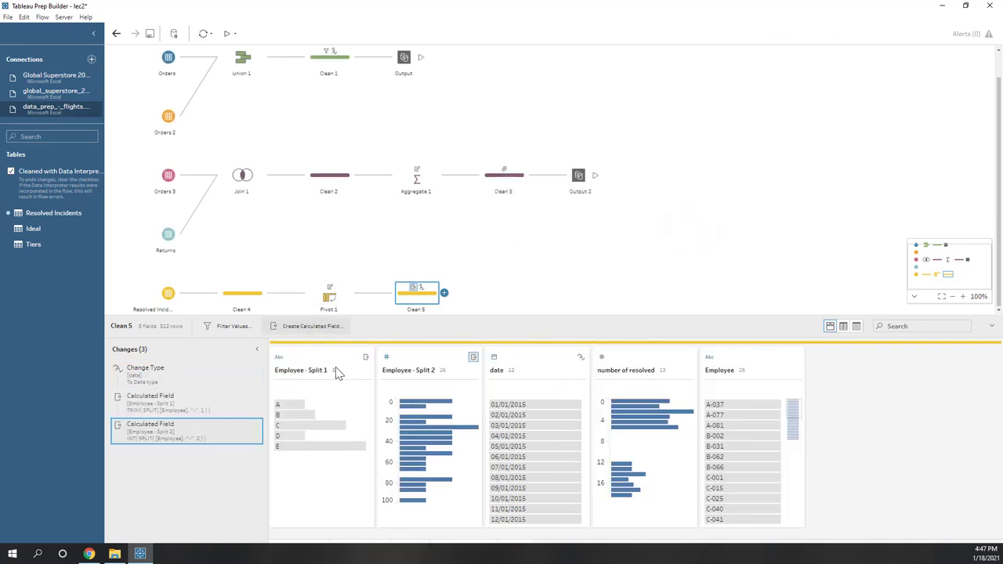
# Rename the Employee - Split 1 field in Clean 5 to location.
pyautogui.doubleClick(294, 372)
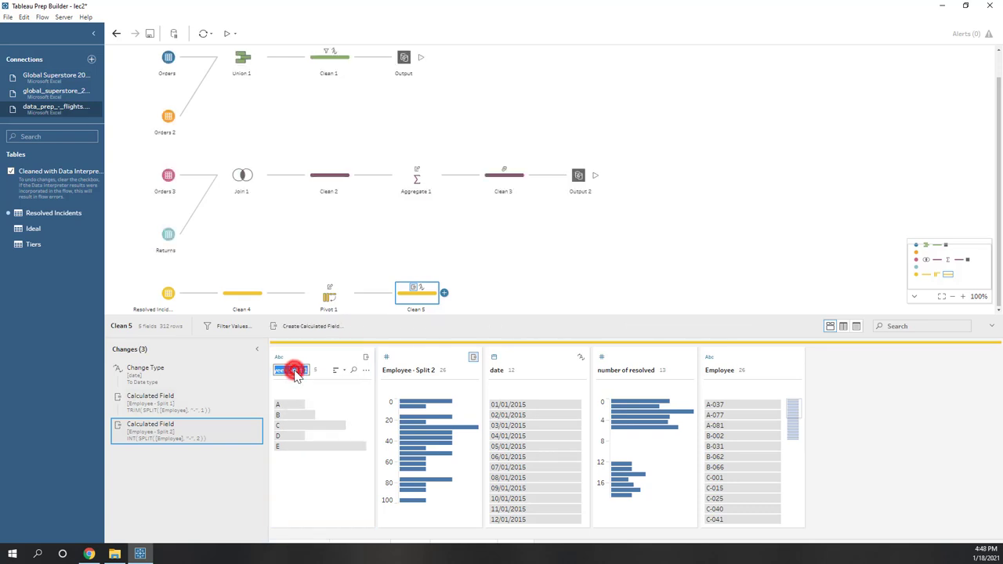
pyautogui.write('location')
pyautogui.press('Return')
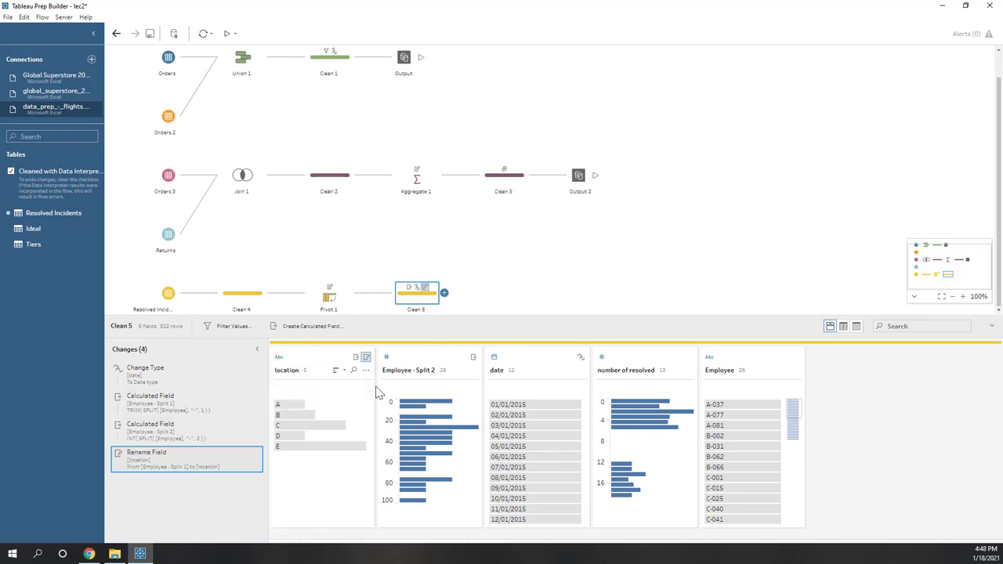
# Rename the Employee - Split 2 field to Employee ID and deselect the clean step.
pyautogui.doubleClick(409, 373)
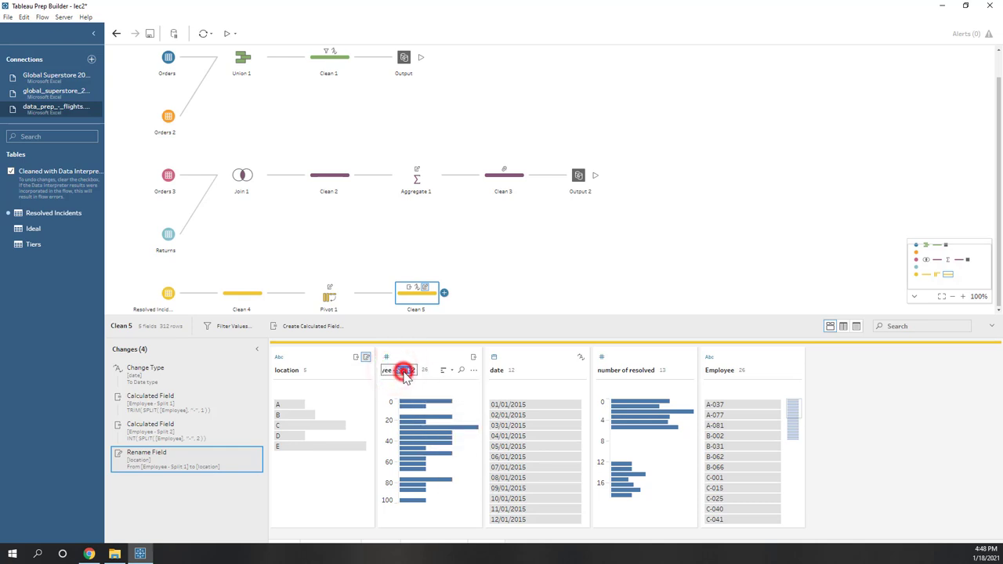
pyautogui.click(406, 378)
pyautogui.press('BackSpace')
pyautogui.press('BackSpace')
pyautogui.press('BackSpace')
pyautogui.press('BackSpace')
pyautogui.press('BackSpace')
pyautogui.press('BackSpace')
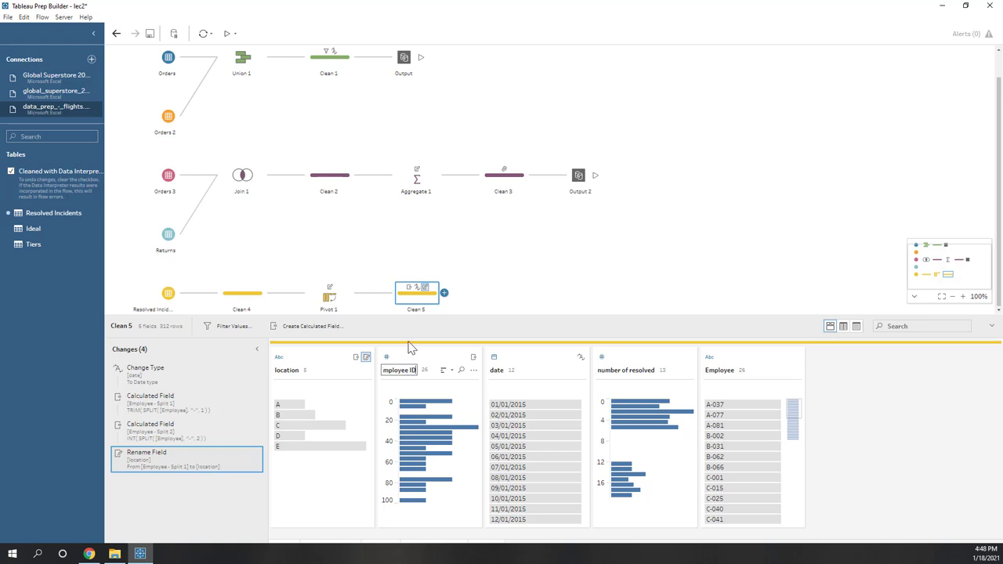
pyautogui.click(365, 306)
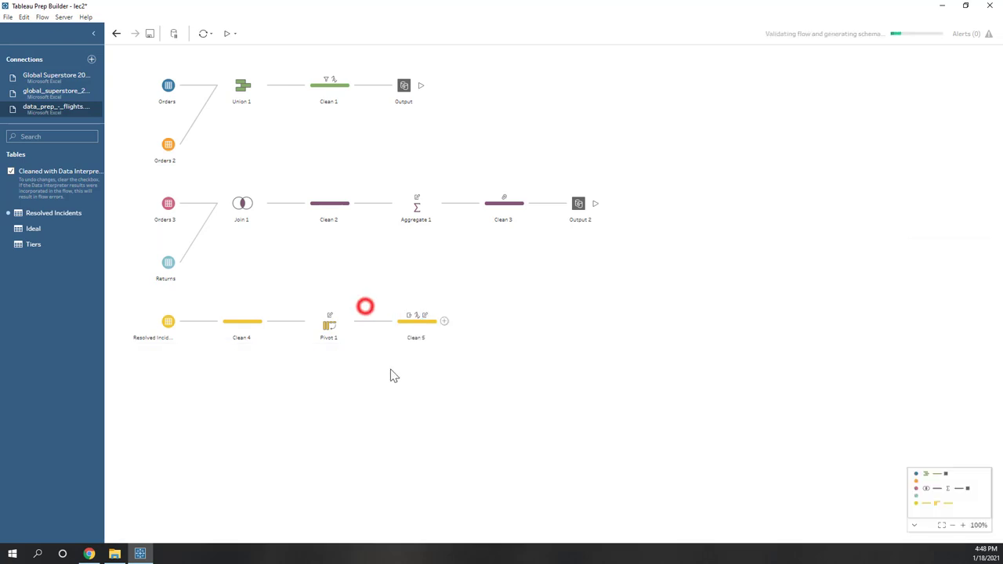
# In Clean 5, change the Employee ID field's data type to String and remove the original Employee field.
pyautogui.click(423, 321)
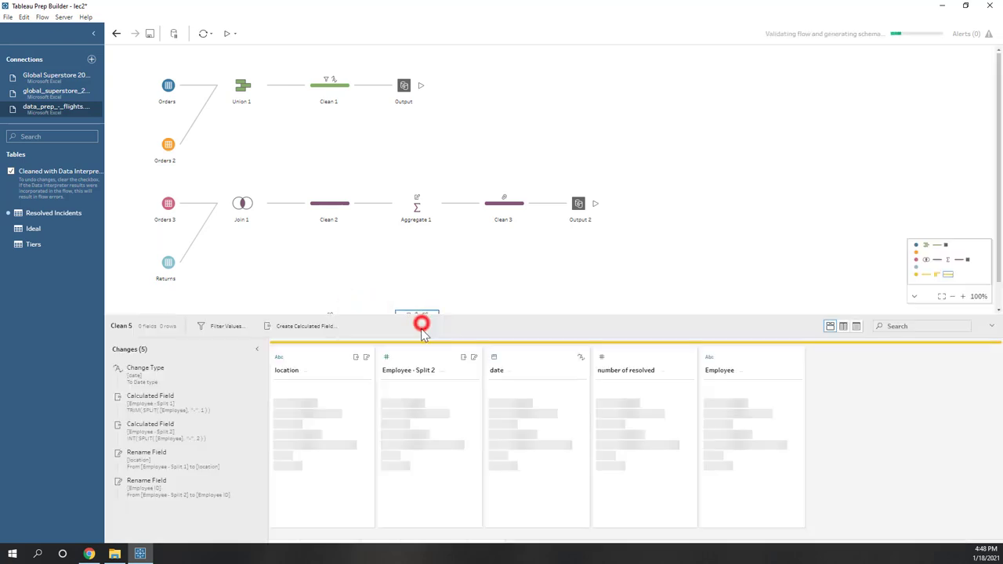
pyautogui.click(386, 359)
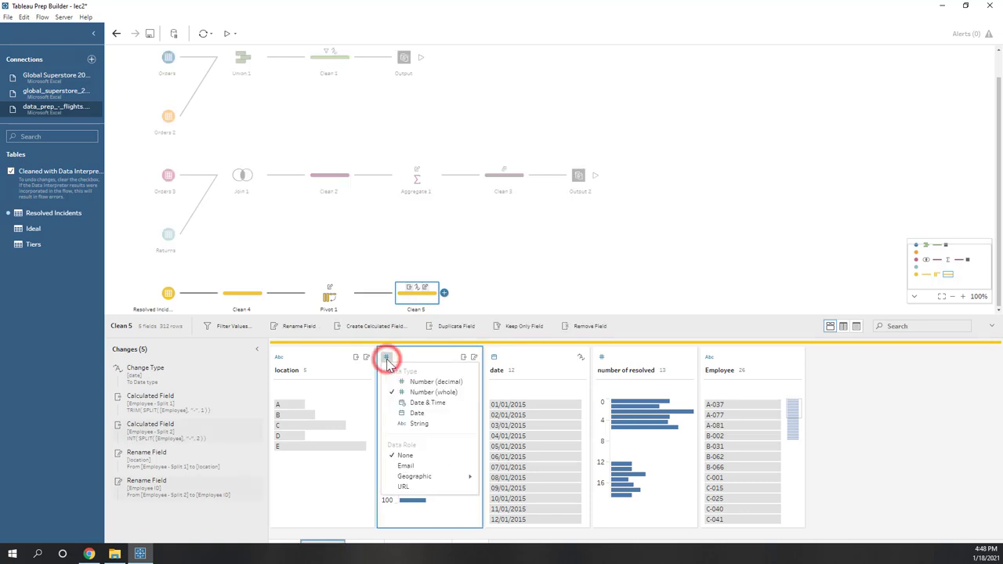
pyautogui.click(419, 423)
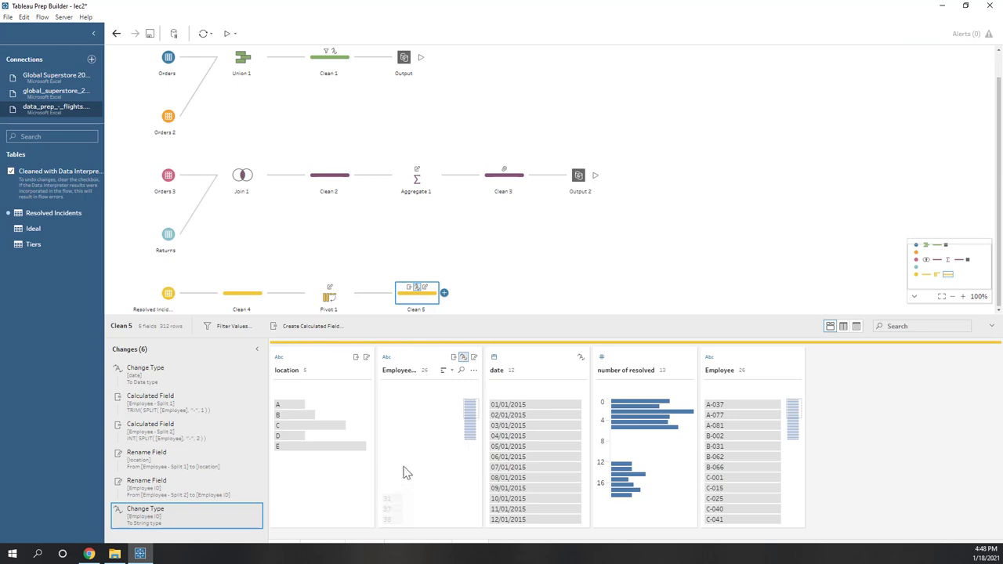
pyautogui.click(794, 372)
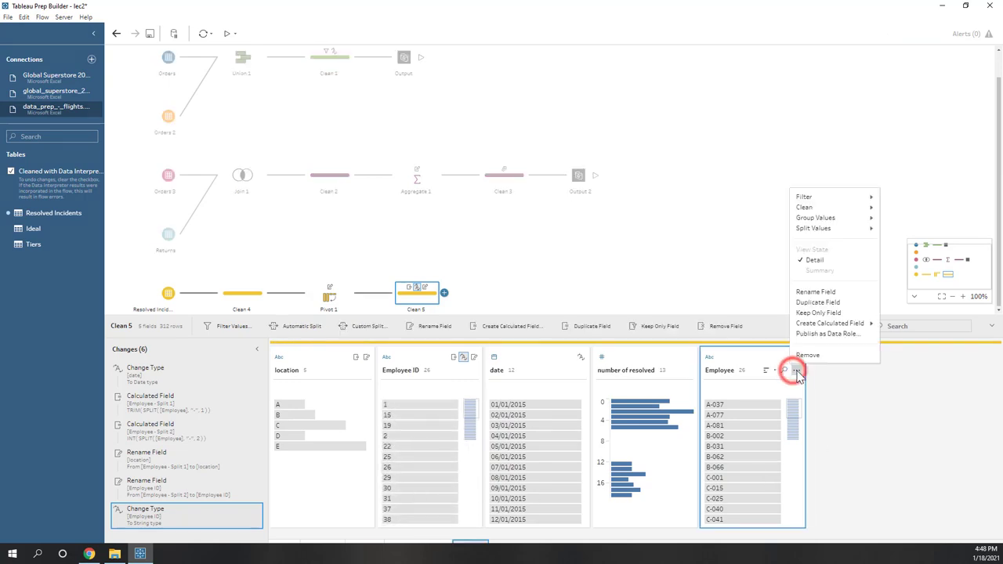
pyautogui.click(805, 356)
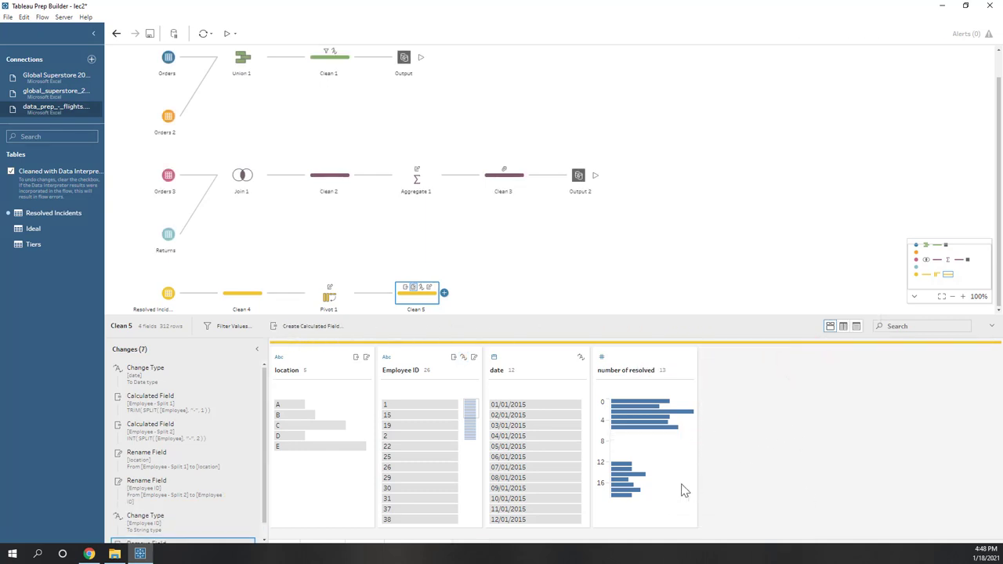
# Examine which locations, employee IDs and dates belong to the 18–19 and 16–17 bins of number of resolved, and deselect Clean 5.
pyautogui.click(619, 495)
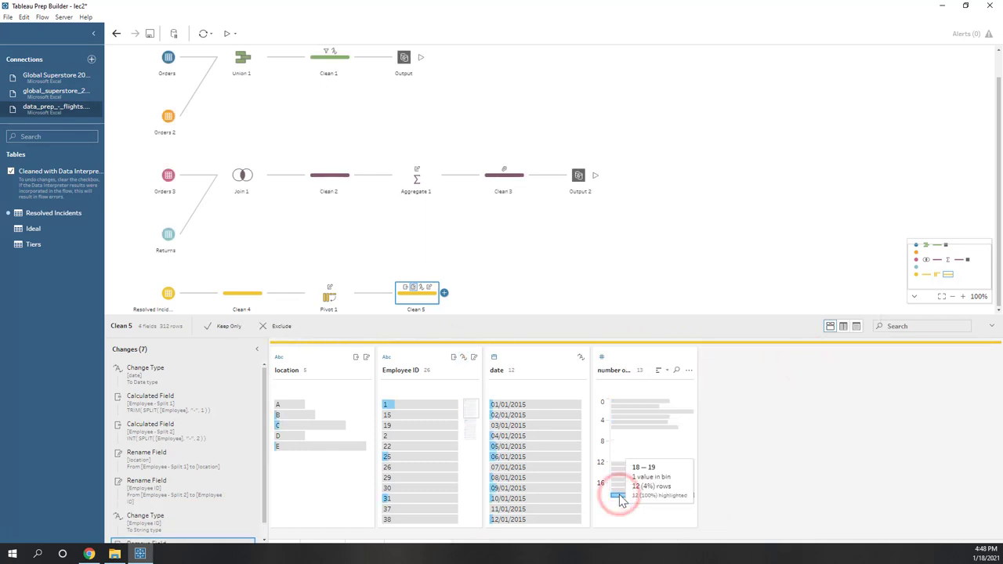
pyautogui.scroll(-3, 442, 444)
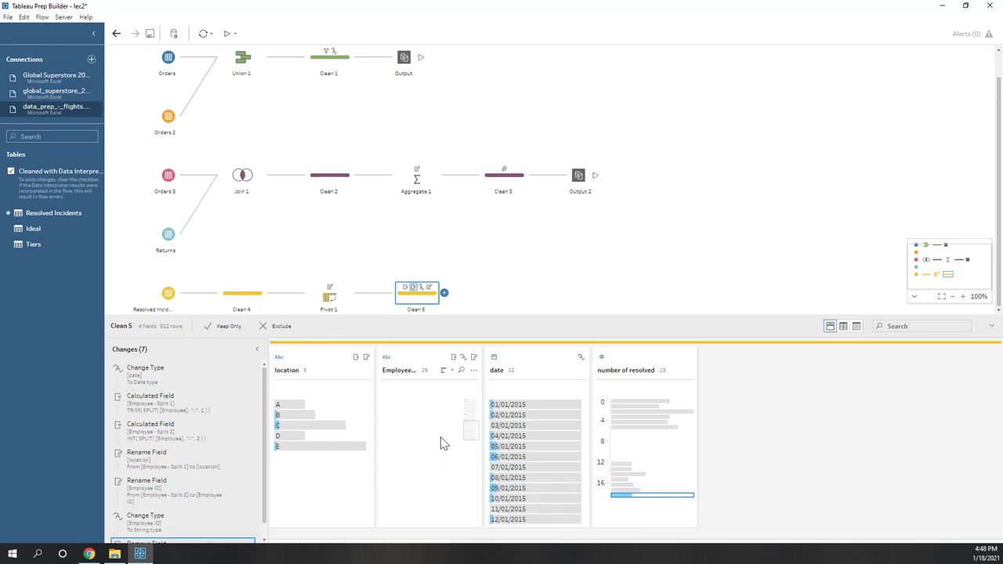
pyautogui.scroll(3, 441, 443)
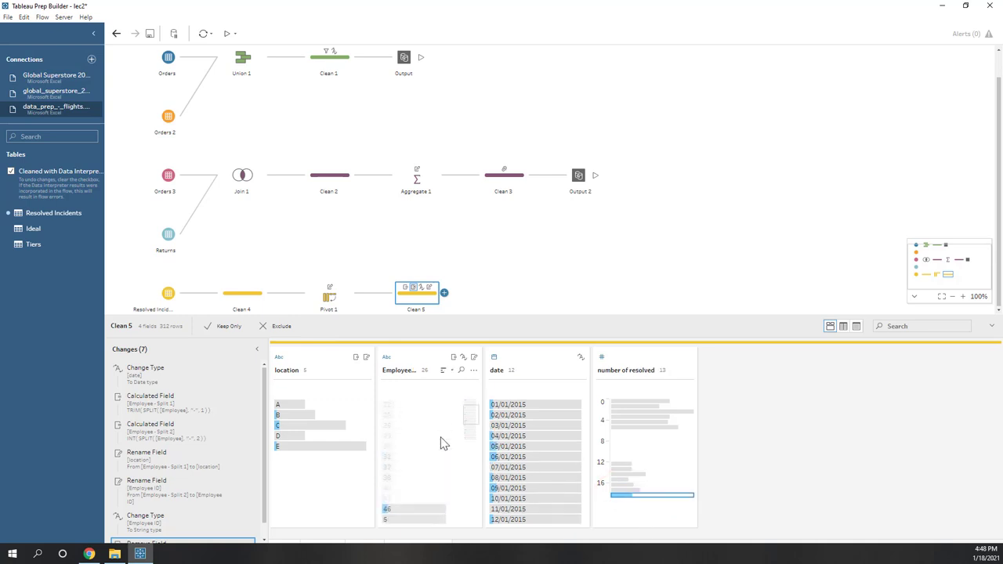
pyautogui.click(617, 489)
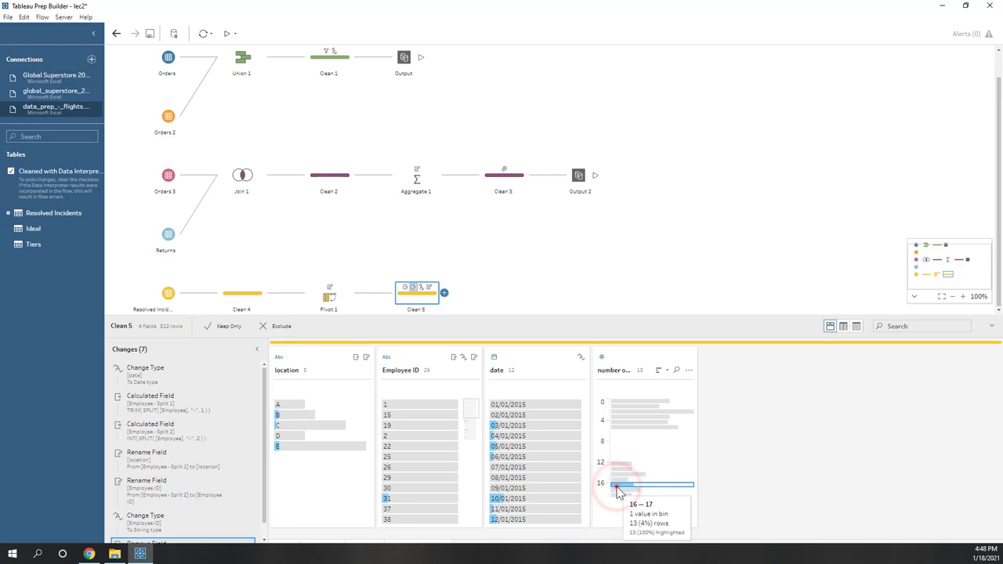
pyautogui.click(557, 287)
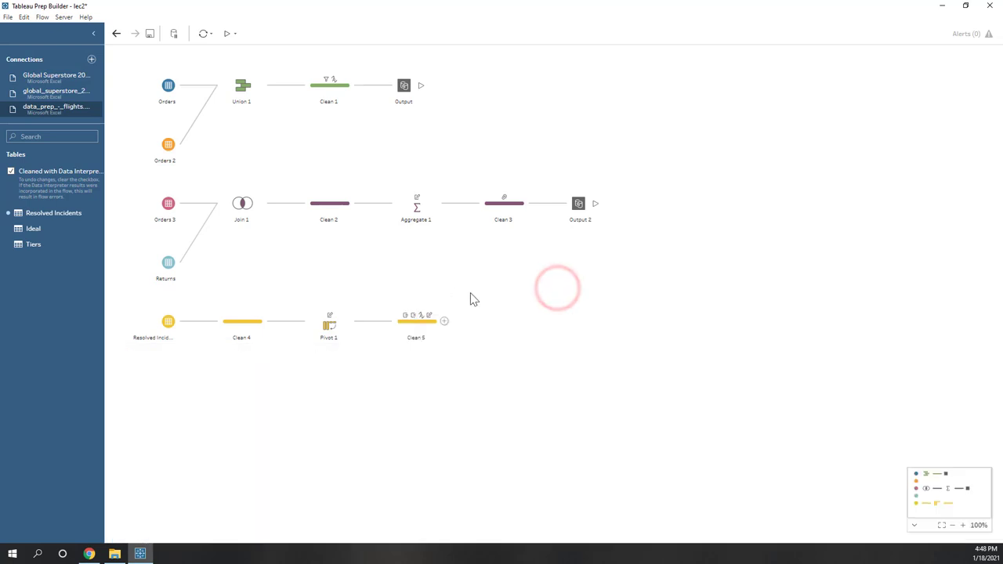
# Add an output step after Clean 5 and set its extract file to pivot_data in the lec2 folder.
pyautogui.click(444, 321)
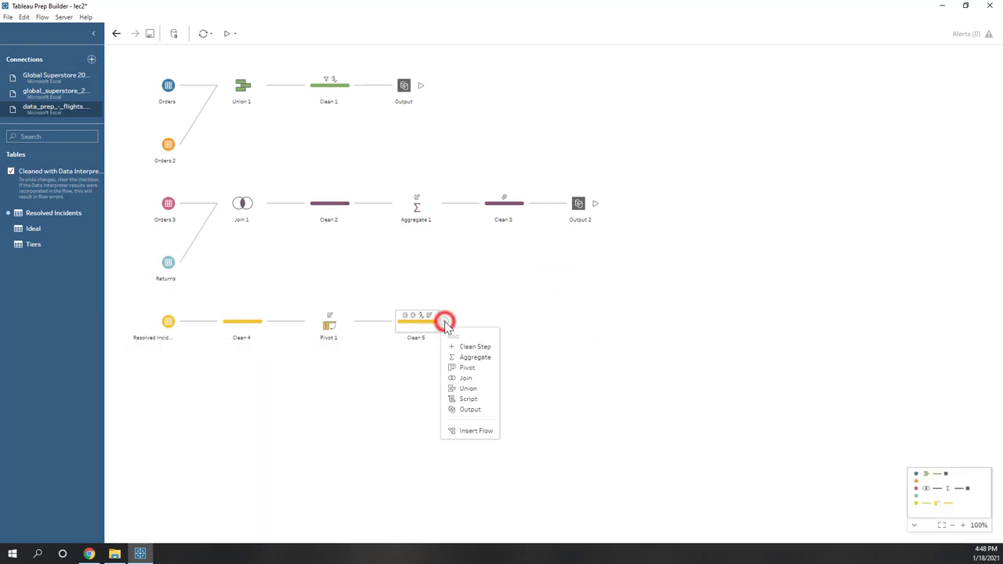
pyautogui.click(463, 416)
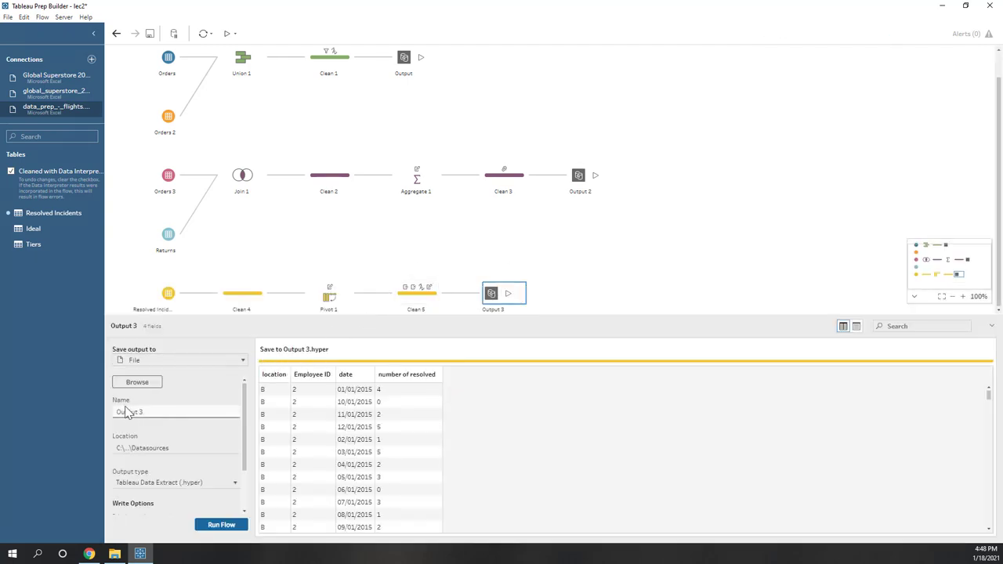
pyautogui.click(137, 384)
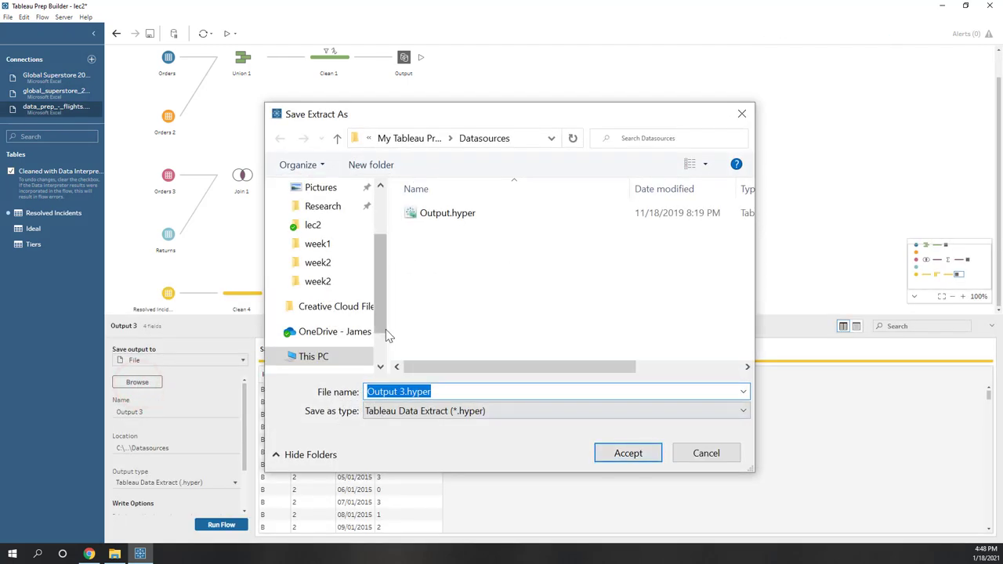
pyautogui.click(326, 226)
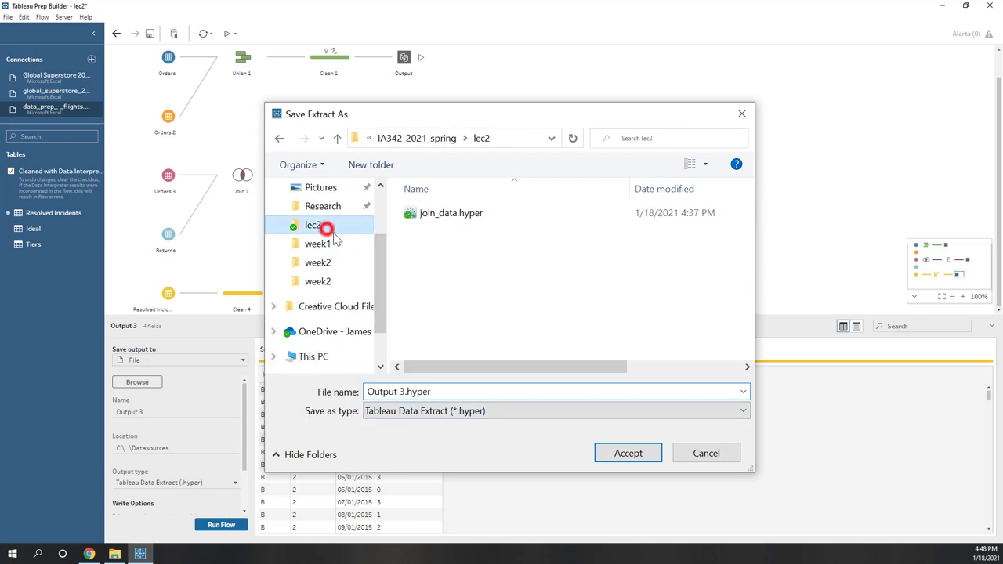
pyautogui.click(451, 394)
pyautogui.write('pit')
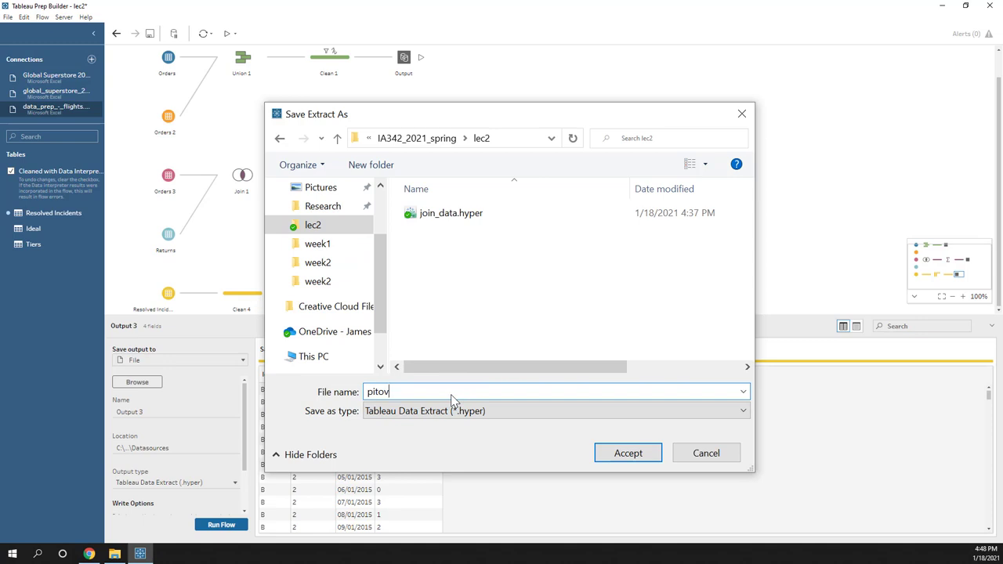
pyautogui.write('ov')
pyautogui.press('BackSpace')
pyautogui.press('BackSpace')
pyautogui.press('BackSpace')
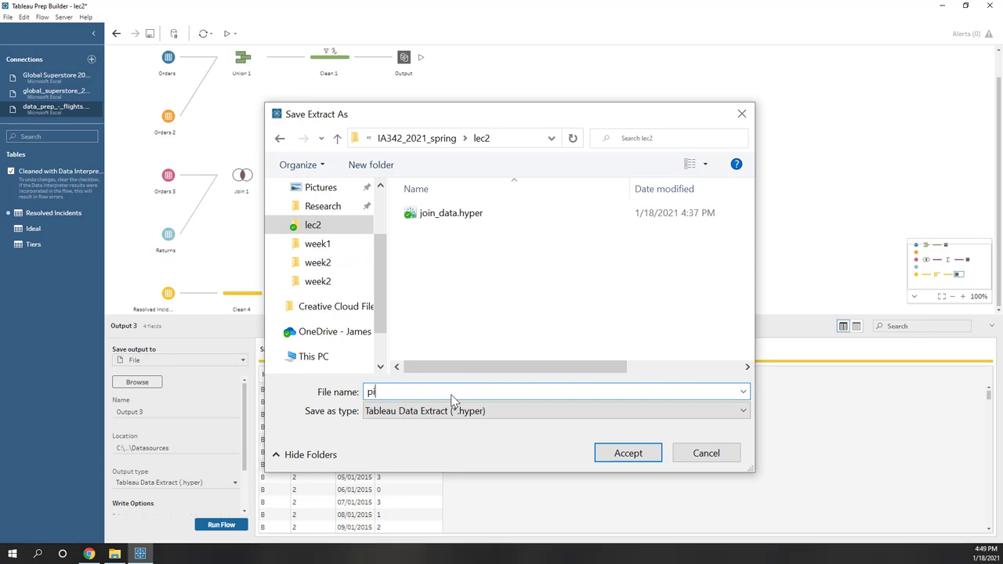
pyautogui.write('vot_data')
pyautogui.click(637, 452)
pyautogui.click(654, 278)
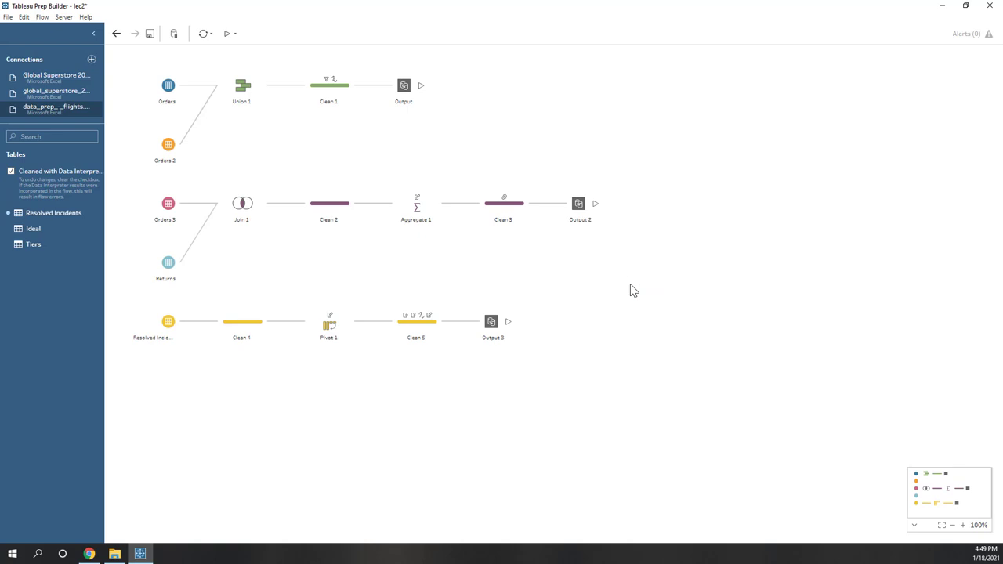
# Add a PDF file connection to T2-1_2019.pdf from the lec2 folder.
pyautogui.click(91, 60)
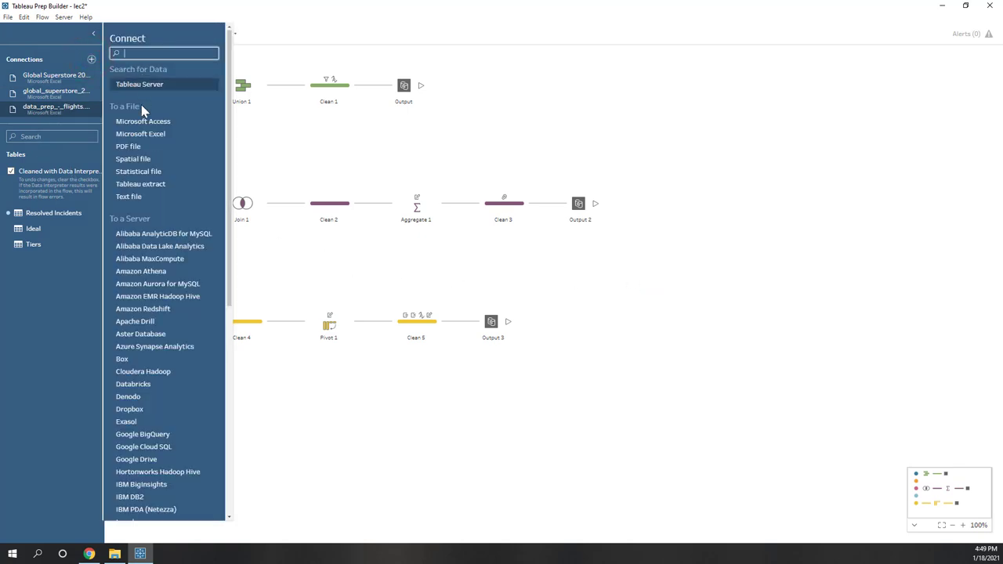
pyautogui.click(129, 146)
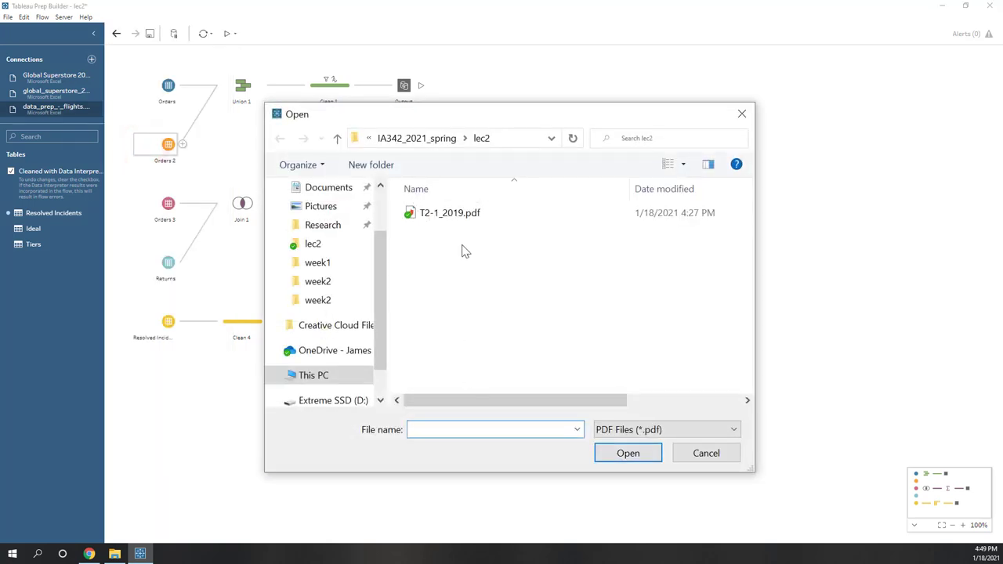
pyautogui.click(459, 223)
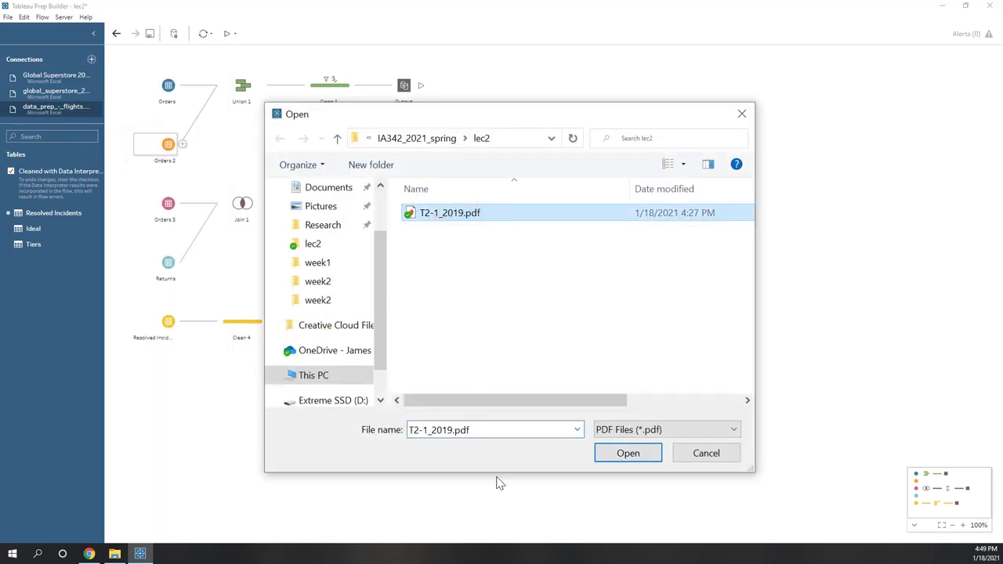
pyautogui.click(623, 455)
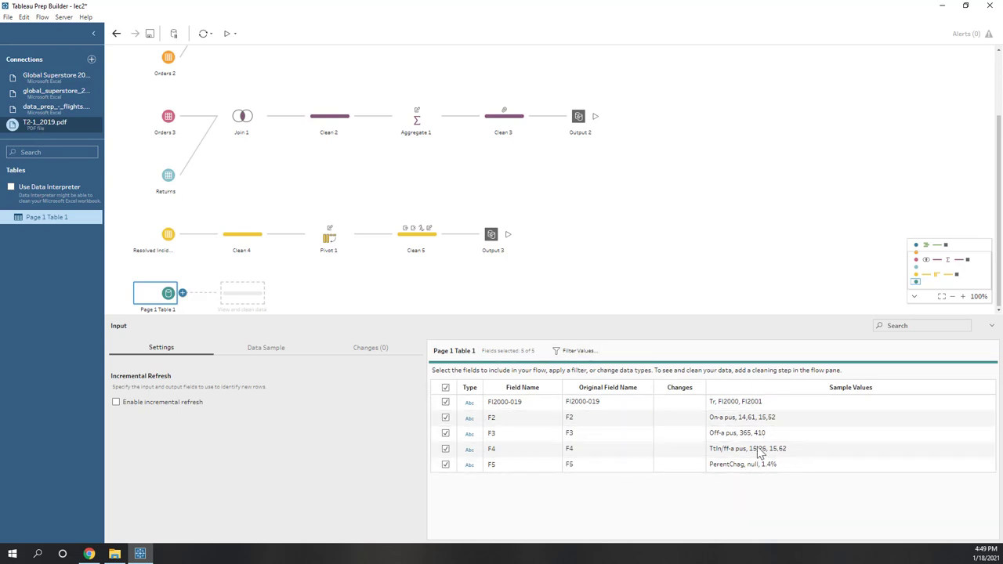
# Clean the PDF table with Data Interpreter and add a clean step after Page 1 Table 1.
pyautogui.click(11, 188)
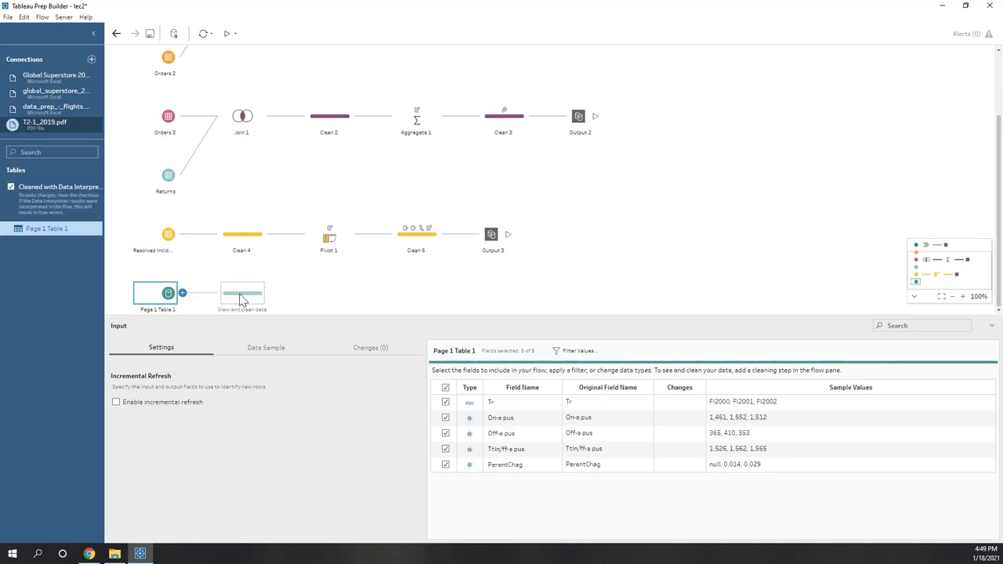
pyautogui.click(181, 293)
pyautogui.click(202, 318)
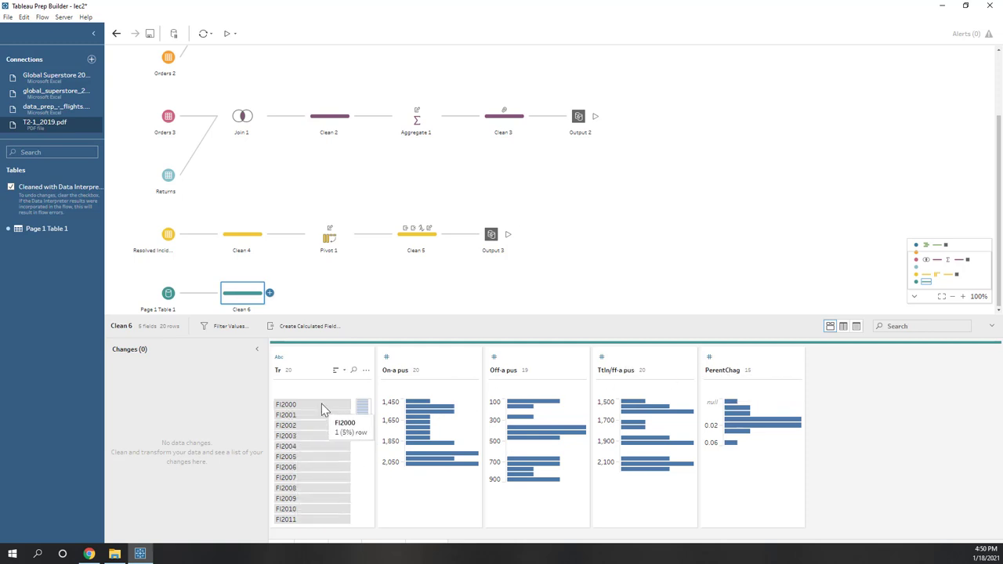
# Rename the Tr field in Clean 6 to year.
pyautogui.click(278, 370)
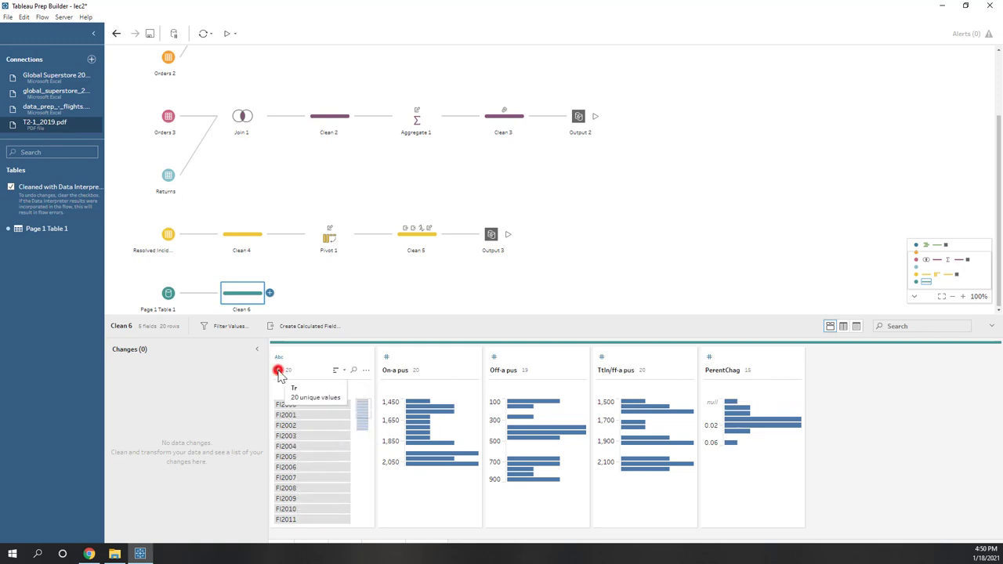
pyautogui.click(278, 370)
pyautogui.doubleClick(278, 371)
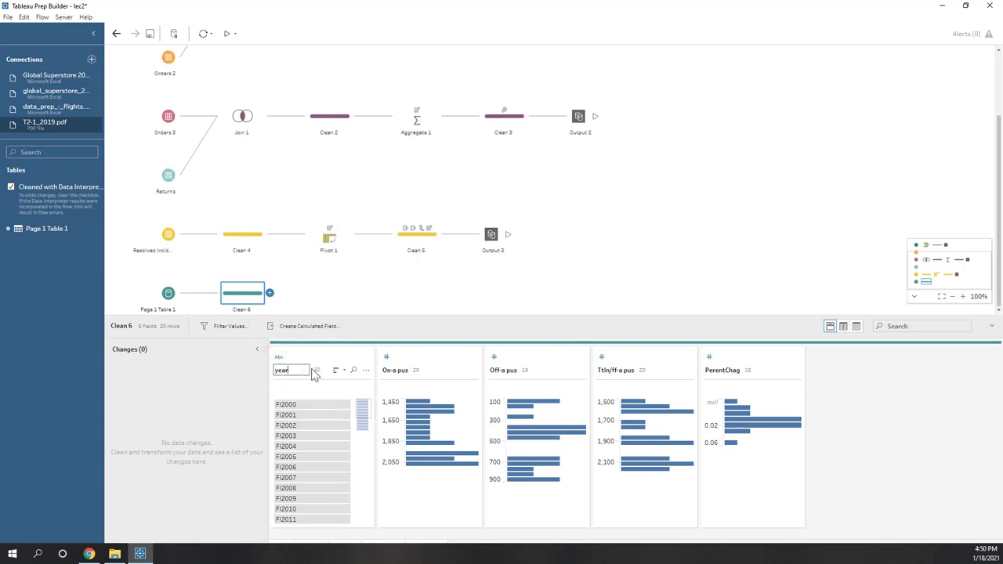
pyautogui.press('Return')
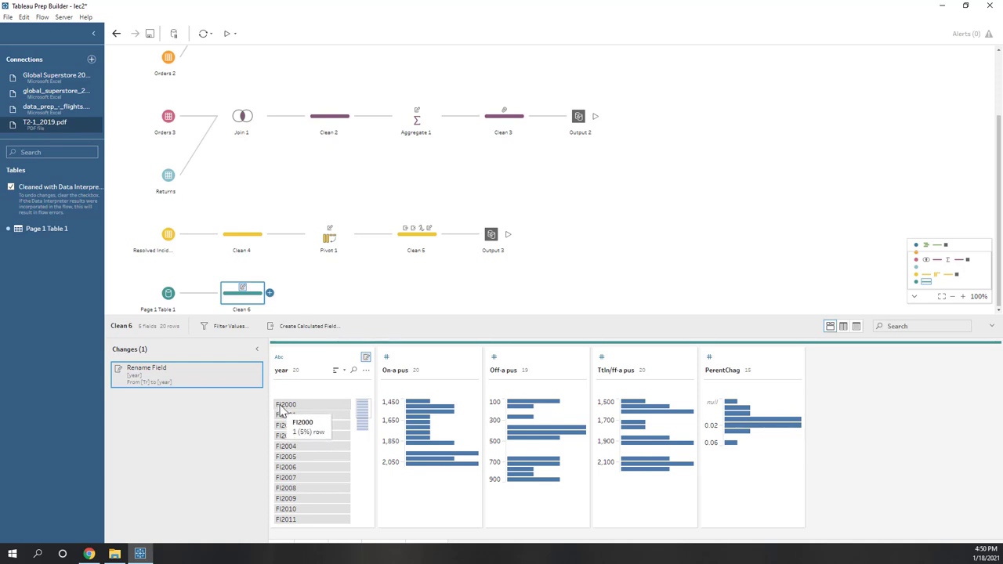
# Remove the letters from all values of the year field.
pyautogui.click(365, 371)
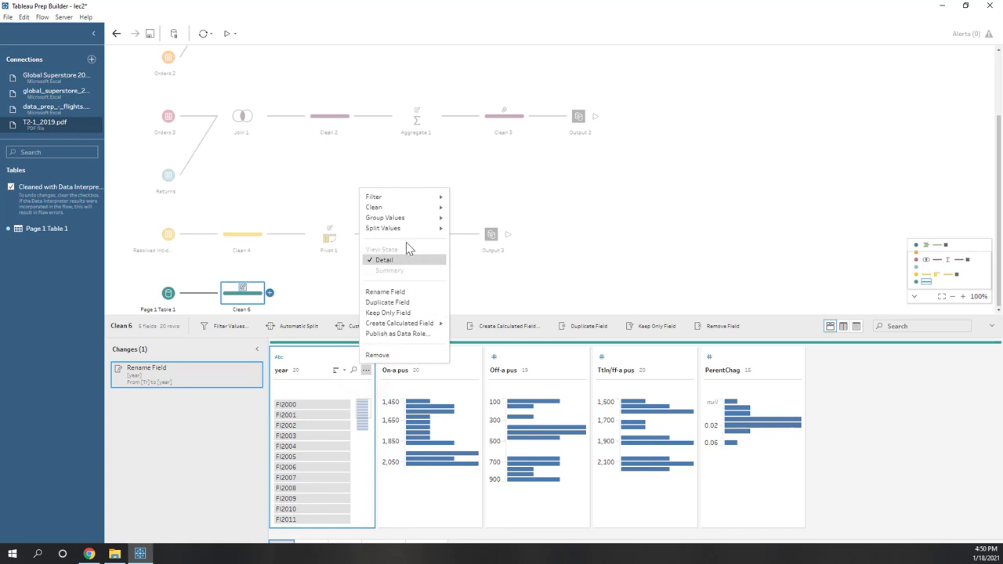
pyautogui.moveTo(416, 209)
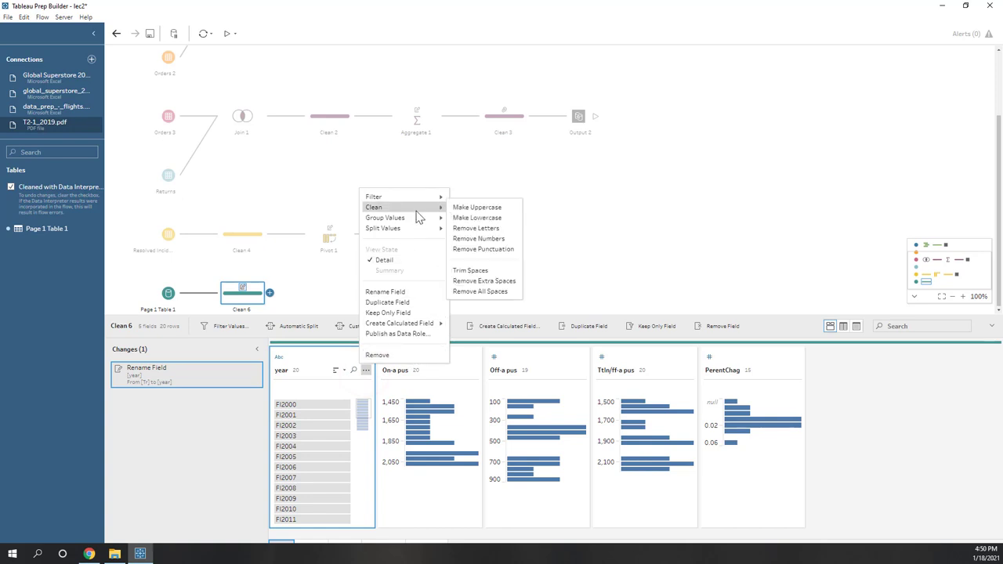
pyautogui.click(480, 228)
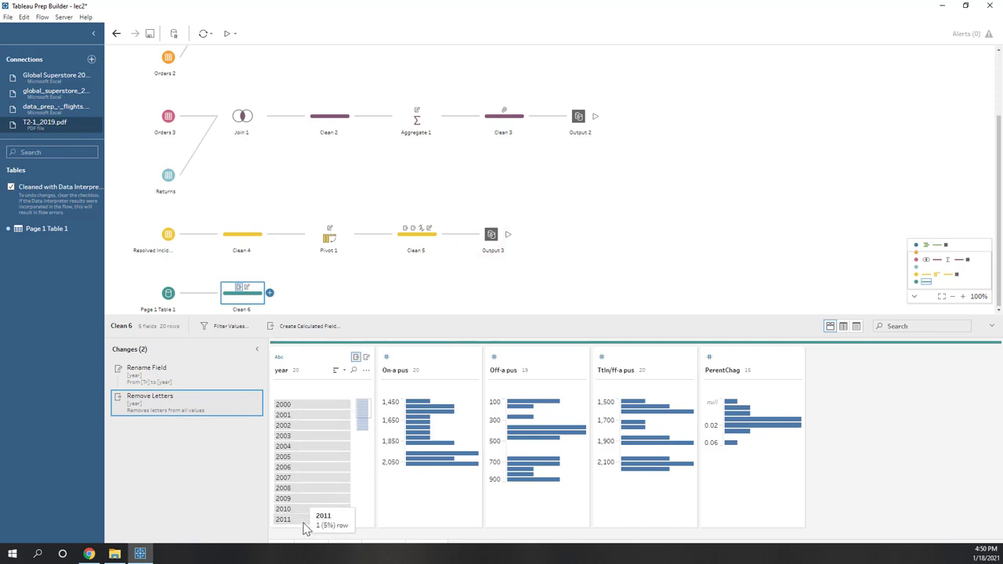
# Change the year field's data type to Date and rename the On-a pus field to On.
pyautogui.click(279, 357)
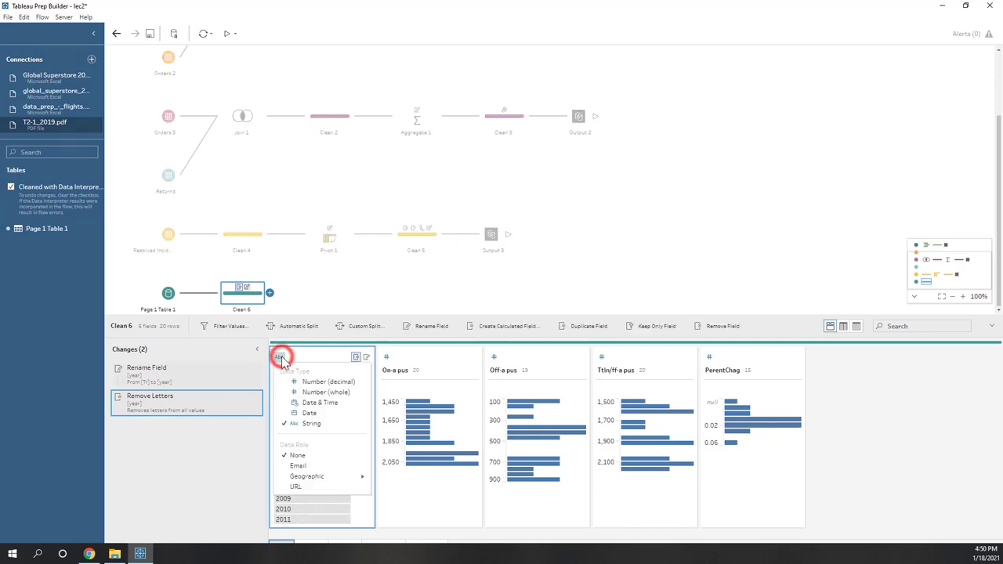
pyautogui.click(310, 413)
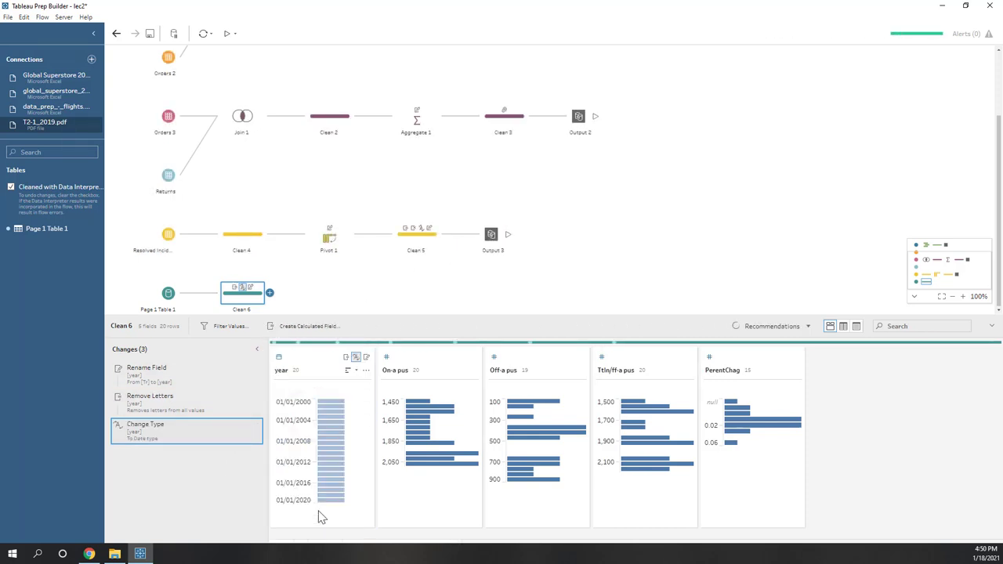
pyautogui.doubleClick(391, 370)
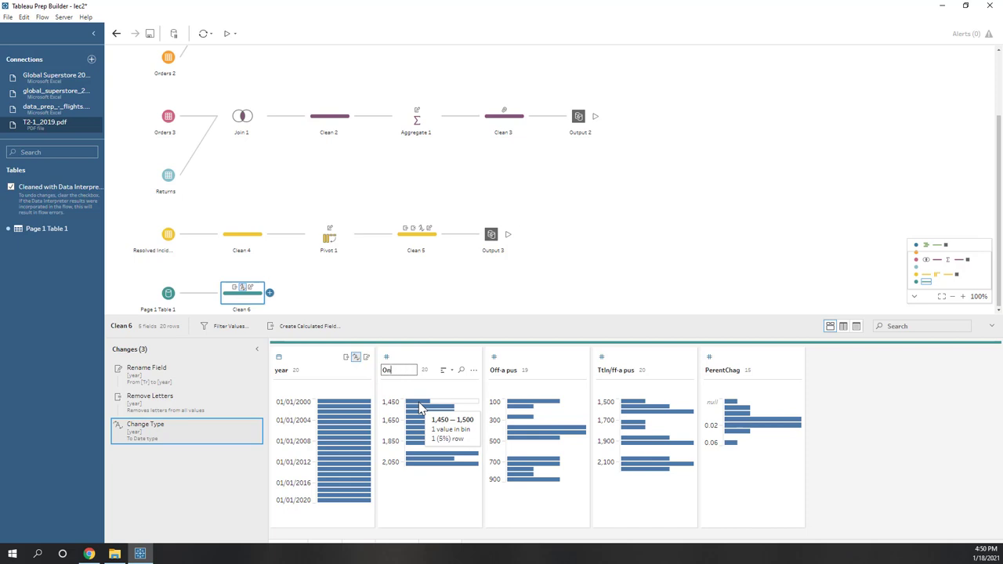
pyautogui.press('Return')
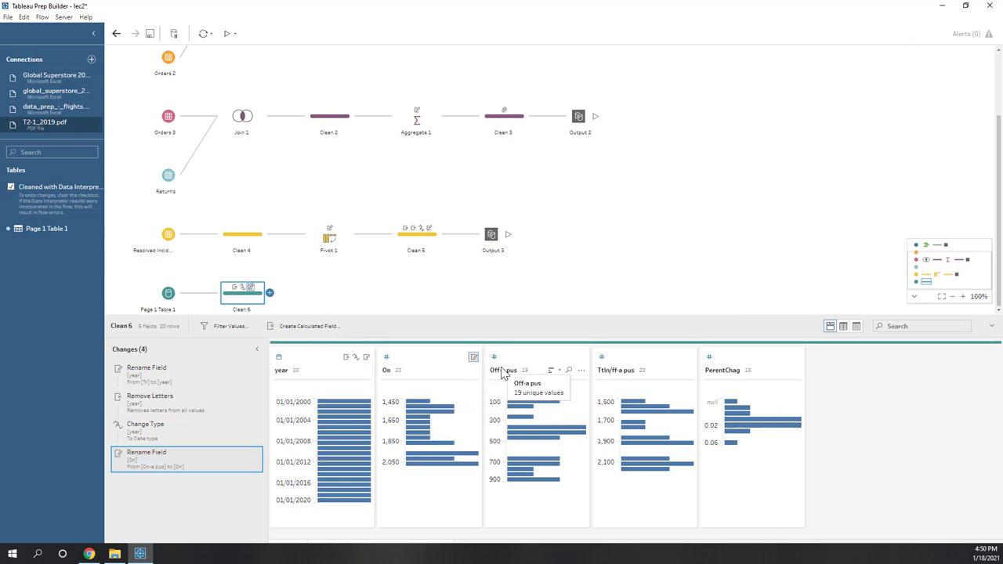
# Rename the Off-a pus field to Off and the Ttln/ff-a pus field to "on and off".
pyautogui.doubleClick(502, 371)
pyautogui.write('of')
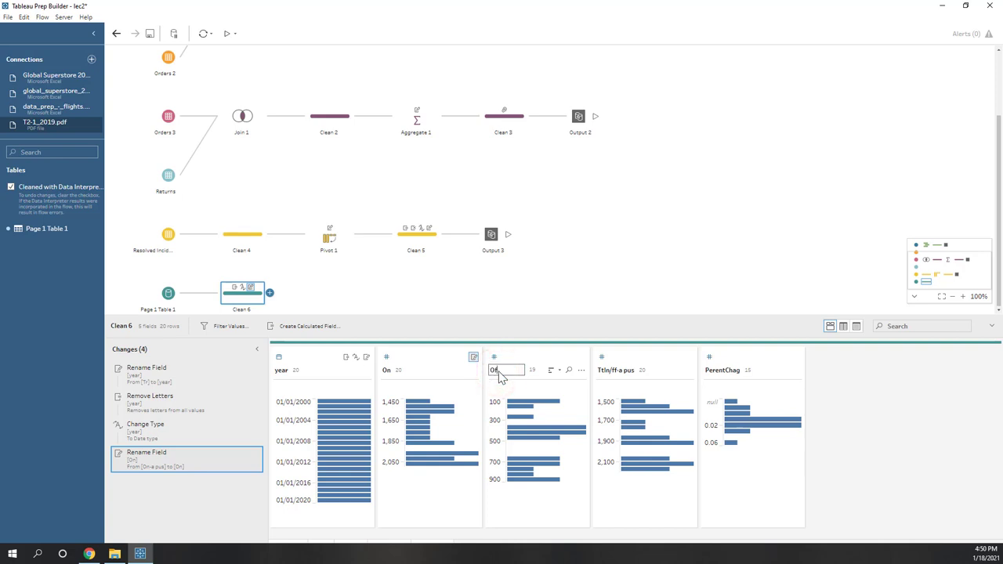
pyautogui.write('f')
pyautogui.press('Return')
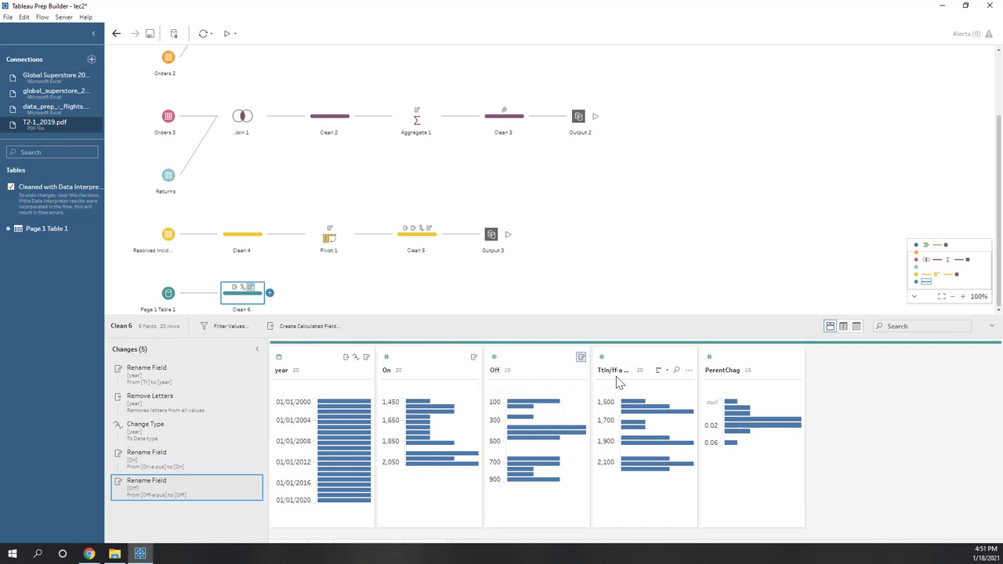
pyautogui.doubleClick(613, 370)
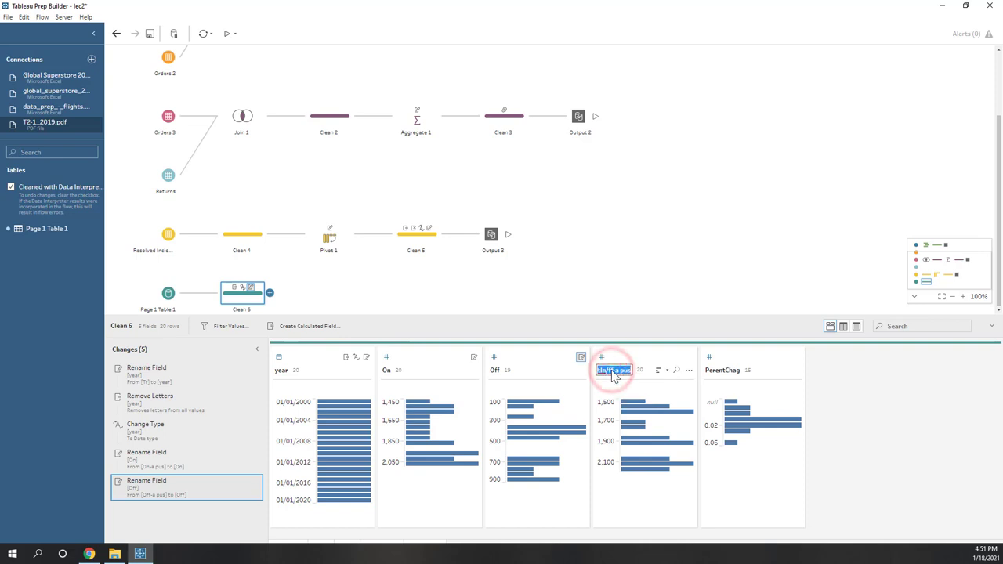
pyautogui.write('on and off')
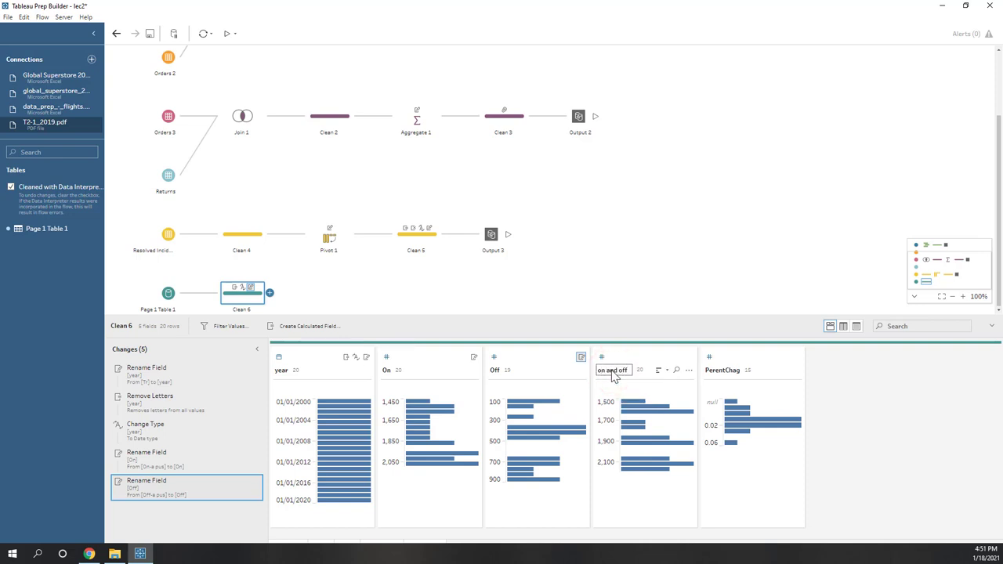
pyautogui.press('Return')
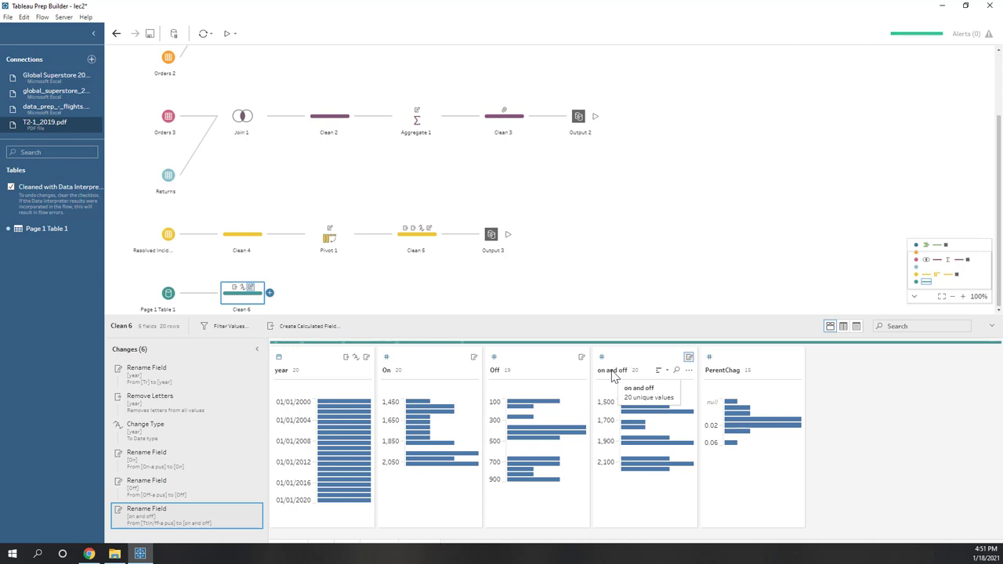
# Rename the last field of Clean 6, the percent change column, to "pnt change".
pyautogui.doubleClick(729, 371)
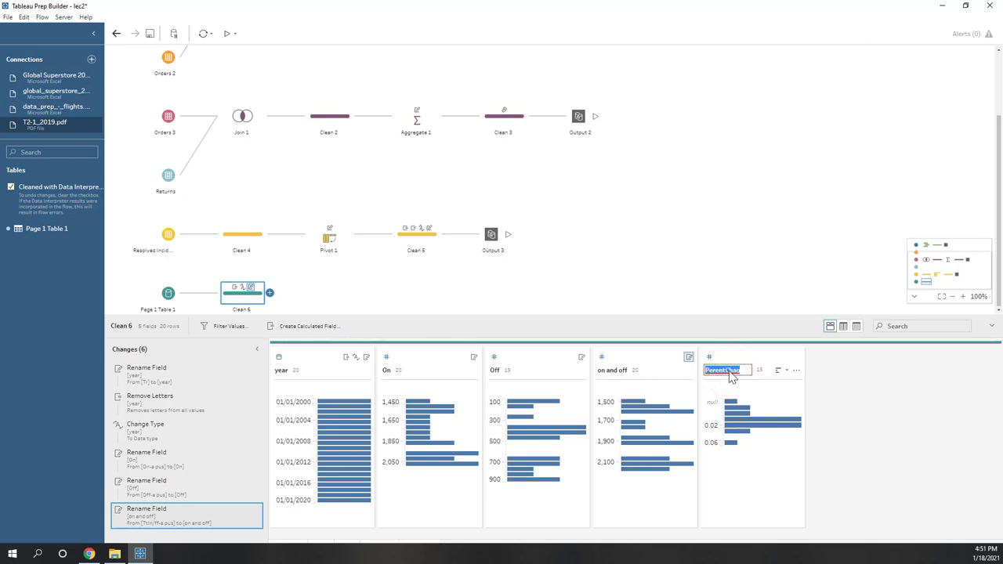
pyautogui.click(732, 372)
pyautogui.press('Return')
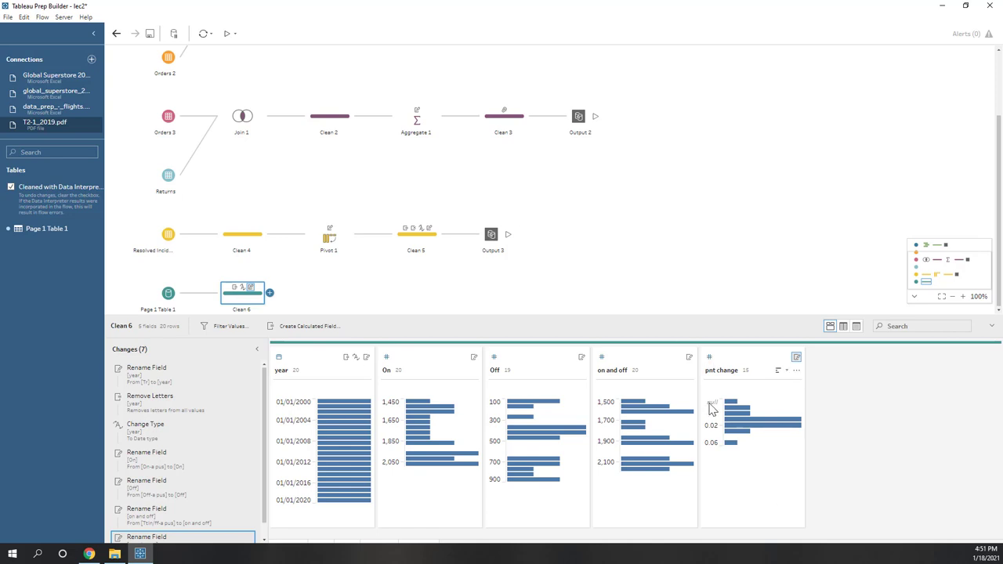
pyautogui.click(611, 304)
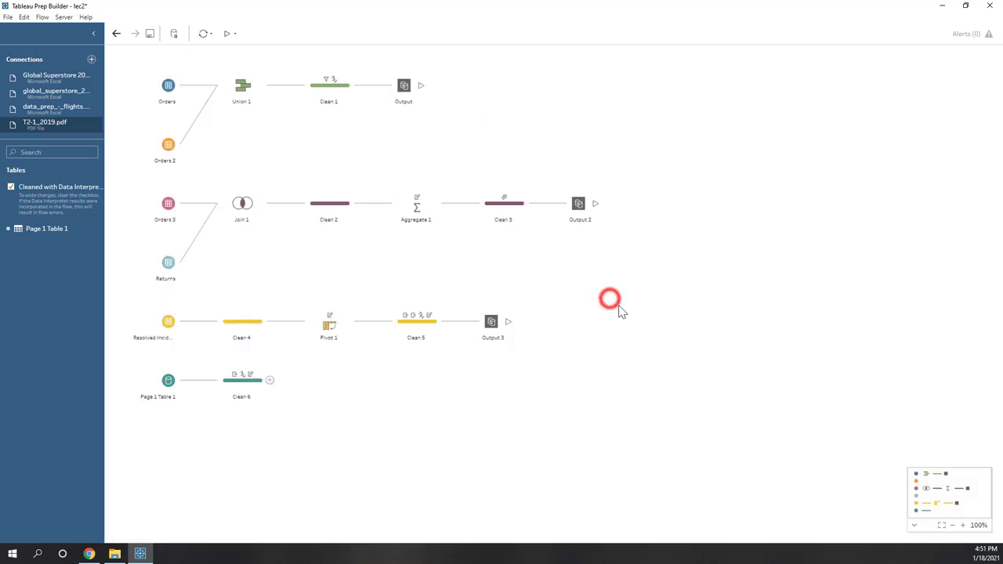
# Add an output step after Clean 6 that saves to pdf_data.hyper in the lec2 folder.
pyautogui.click(268, 381)
pyautogui.click(307, 473)
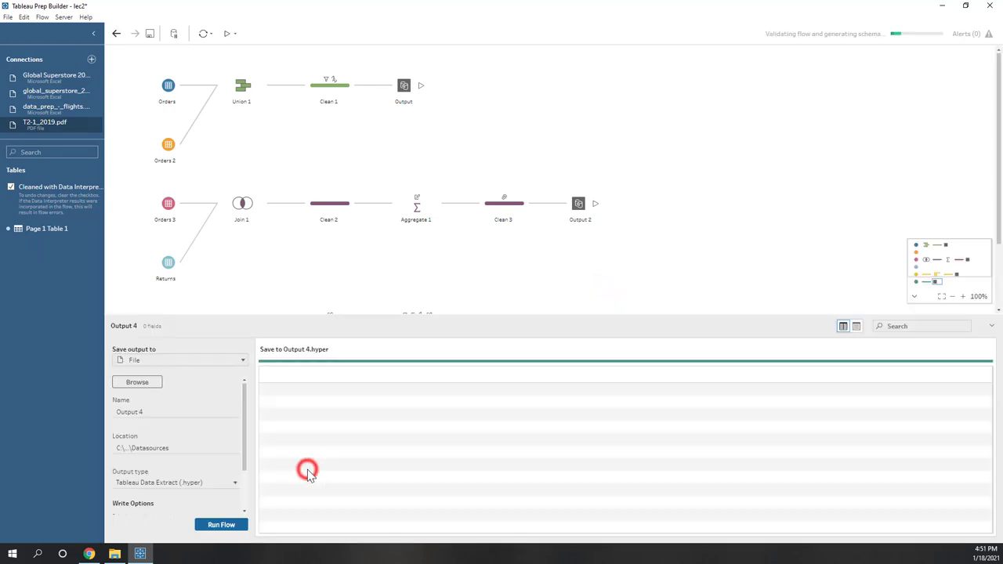
pyautogui.click(137, 382)
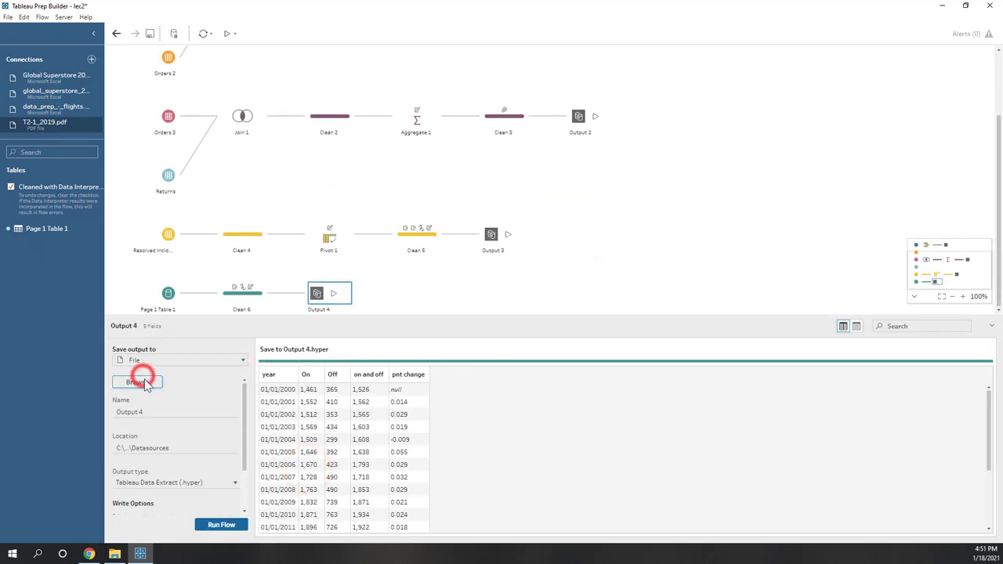
pyautogui.click(319, 227)
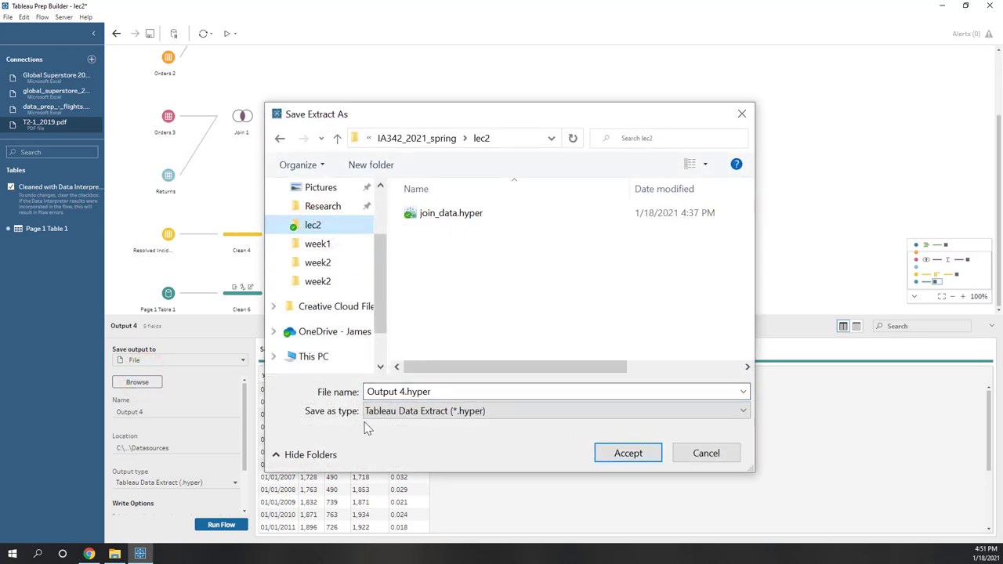
pyautogui.click(411, 393)
pyautogui.click(407, 394)
pyautogui.moveTo(405, 394); pyautogui.dragTo(360, 392)
pyautogui.write('pdf')
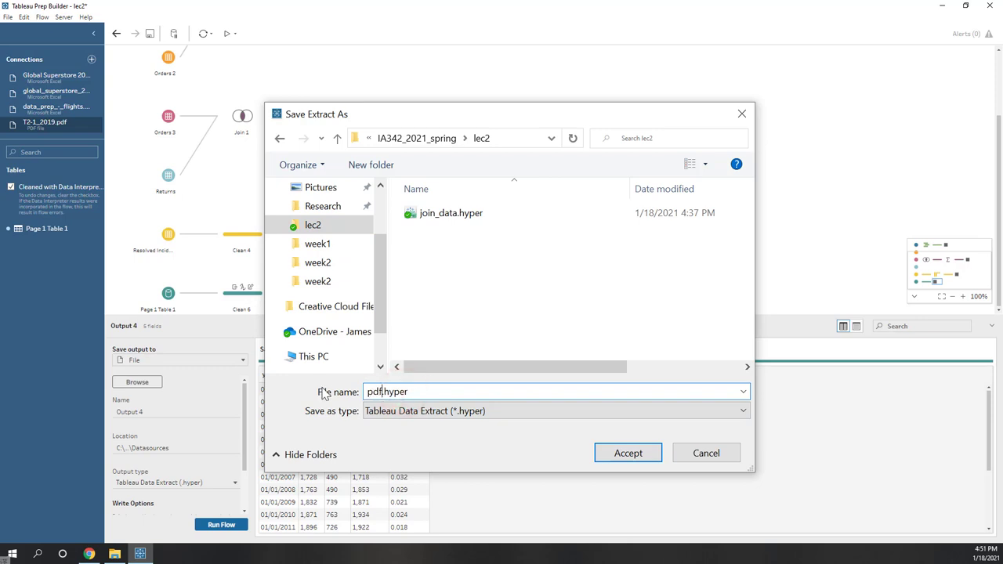
pyautogui.write('_data')
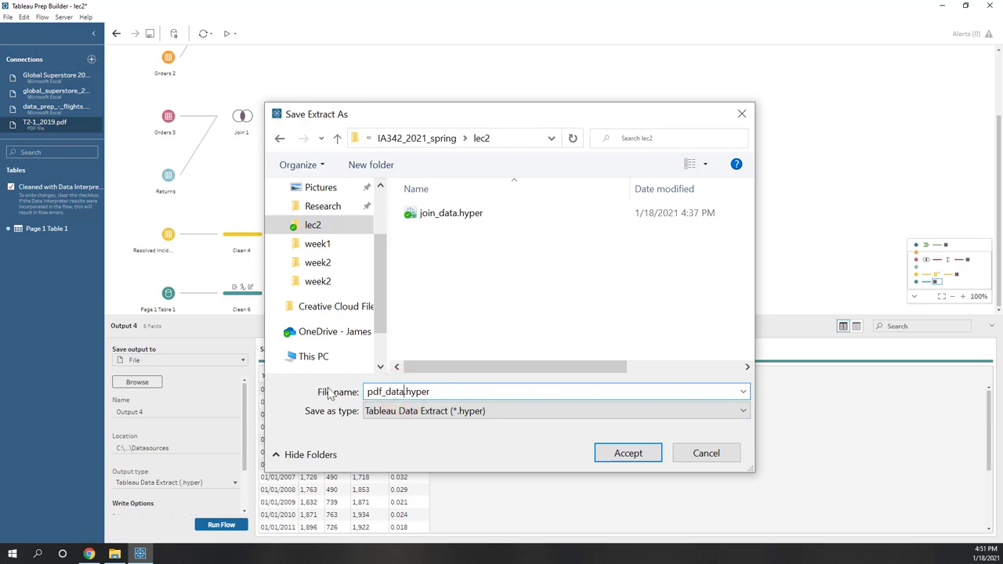
pyautogui.click(643, 459)
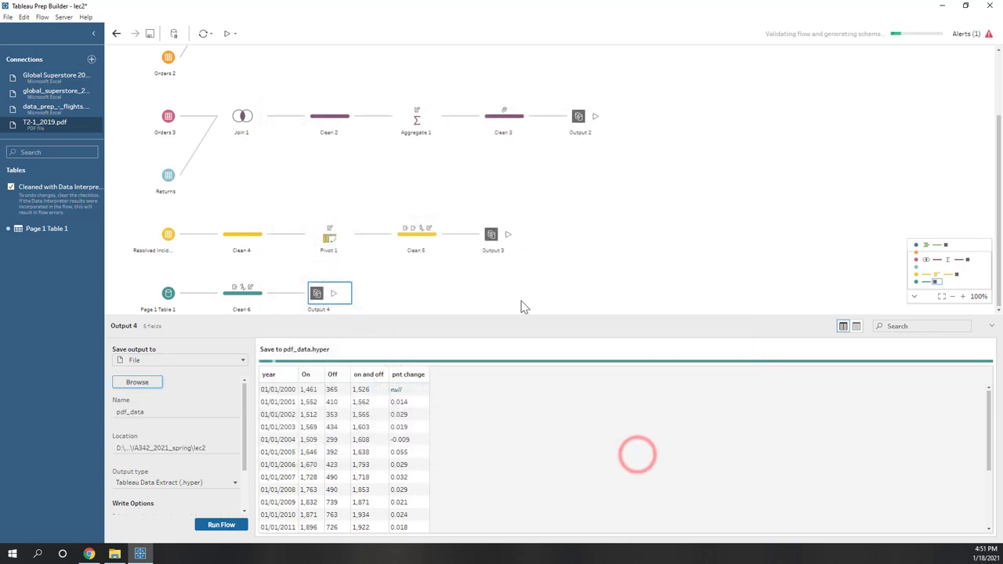
# Run the flow for Output 2 to generate join_data_real.hyper.
pyautogui.click(607, 276)
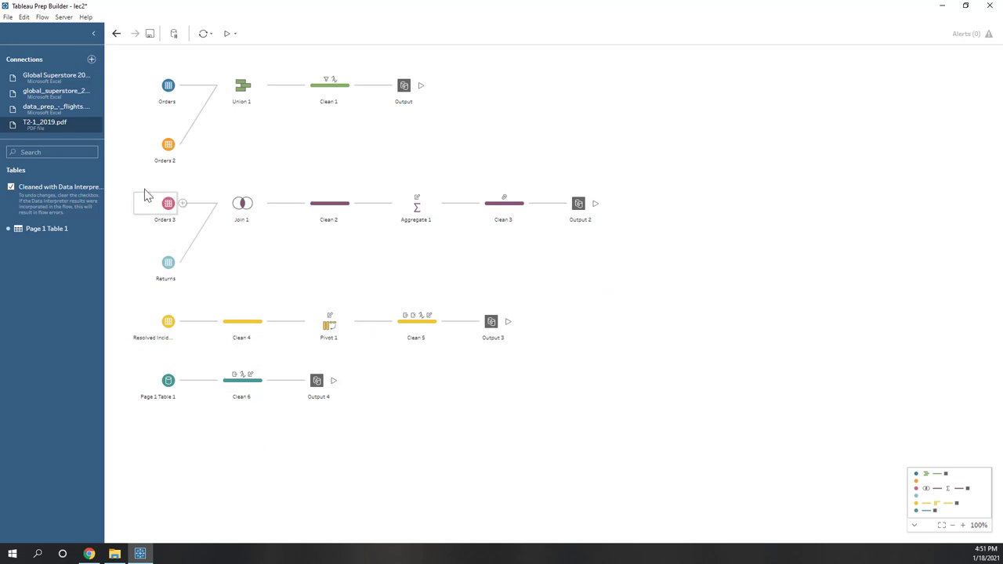
pyautogui.click(235, 34)
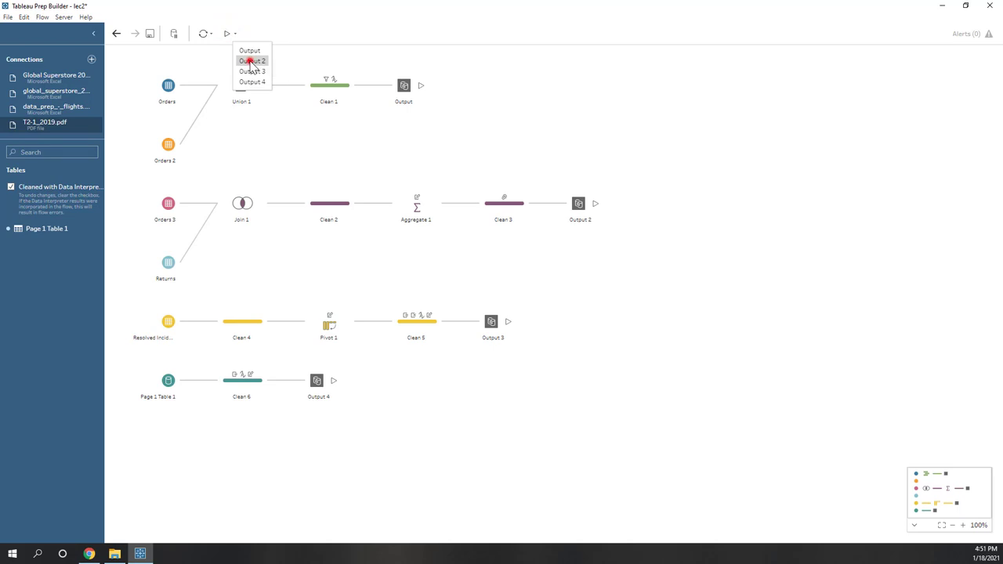
pyautogui.click(251, 61)
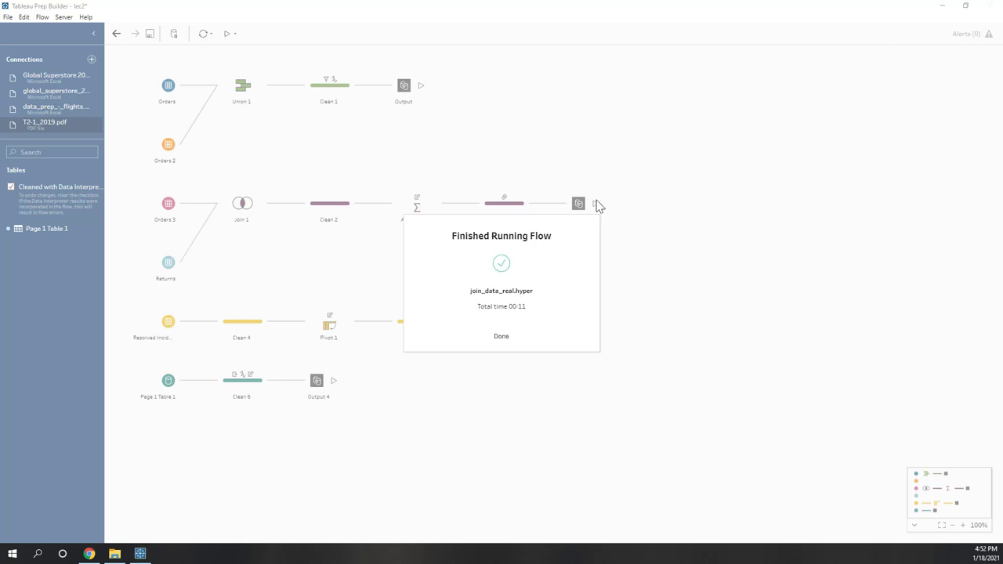
pyautogui.click(679, 198)
# Run the flow for Output 3 and for Output 4 to generate pivot_data.hyper and pdf_data.hyper.
pyautogui.click(508, 321)
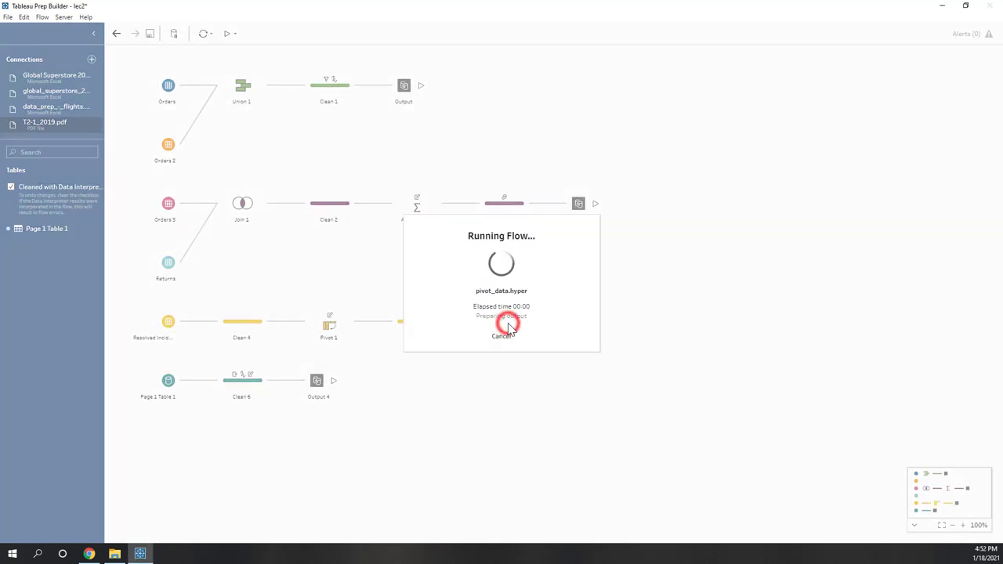
pyautogui.click(486, 430)
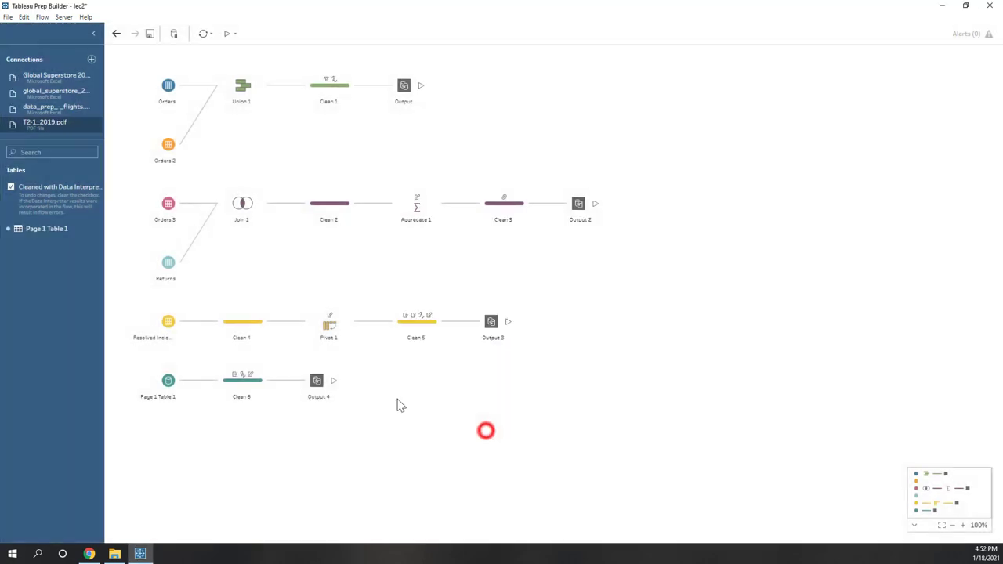
pyautogui.click(335, 381)
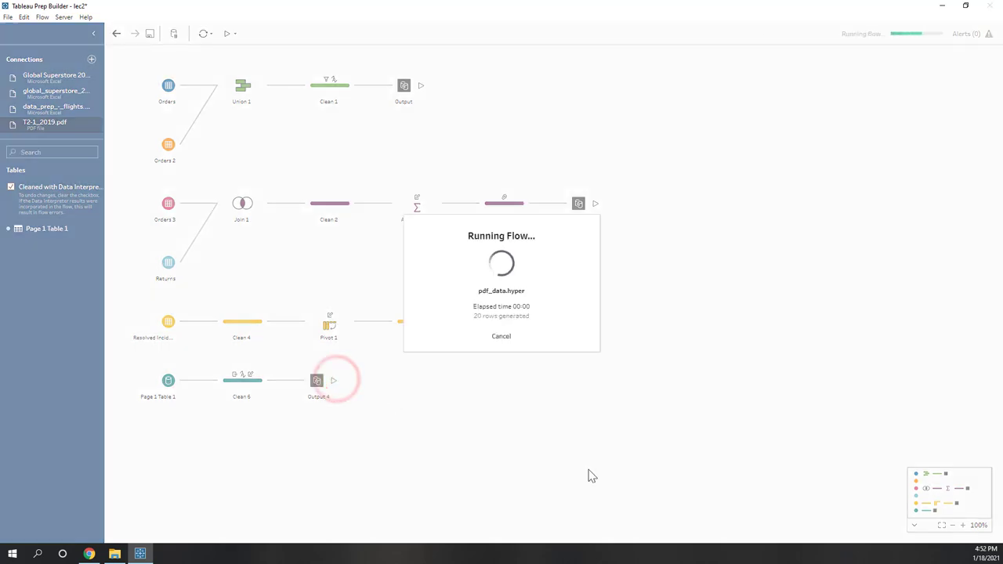
pyautogui.click(568, 462)
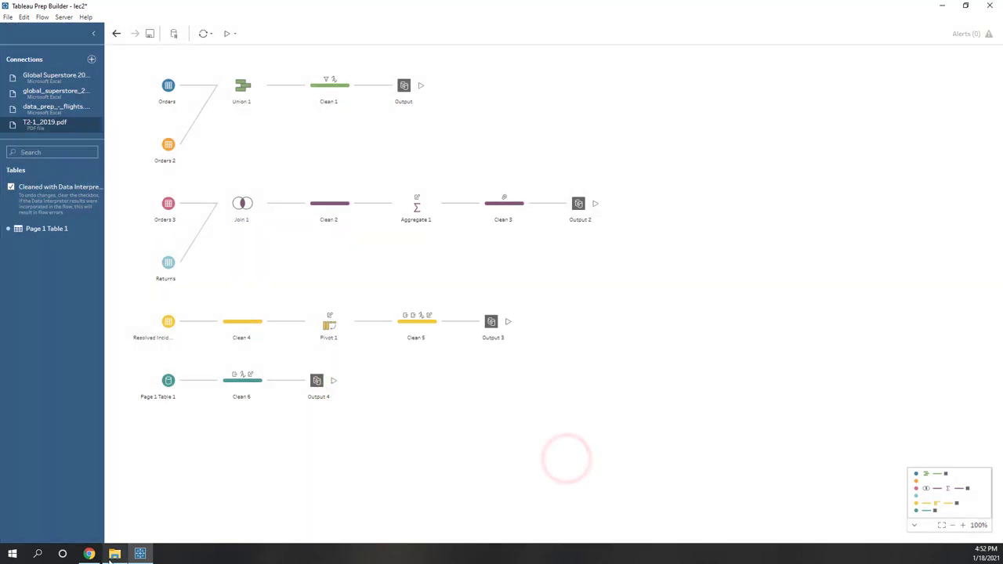
# Switch to File Explorer and check the source files, generated extracts and lec2.tfl flow file in the lec2 folder.
pyautogui.click(115, 554)
pyautogui.click(310, 385)
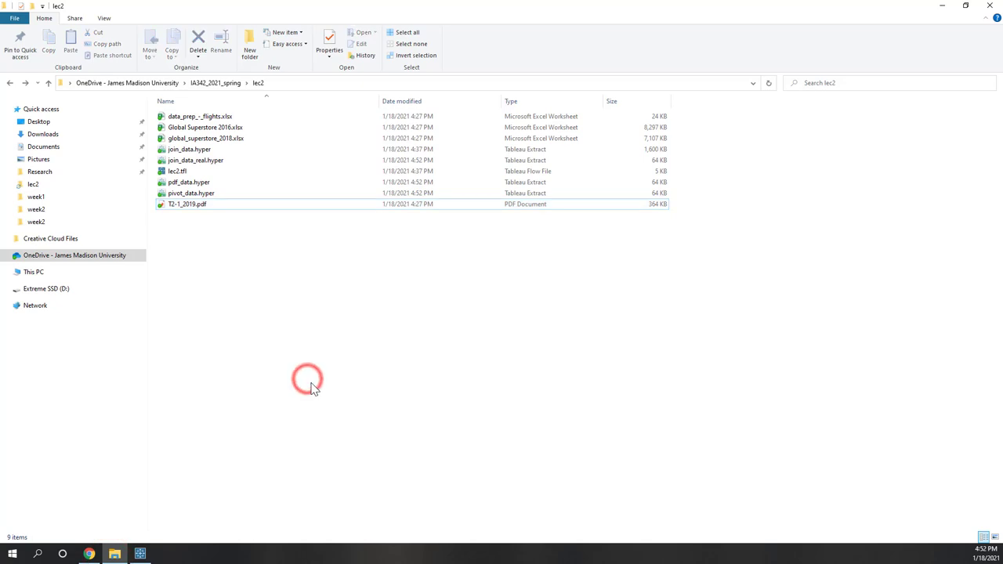
pyautogui.click(202, 193)
pyautogui.click(193, 160)
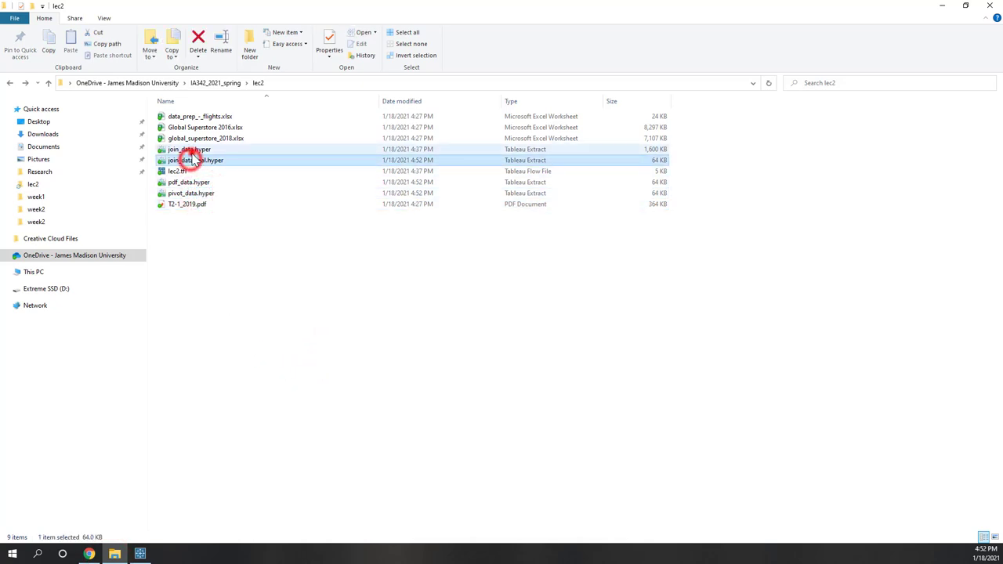
pyautogui.click(189, 149)
pyautogui.click(201, 138)
pyautogui.click(206, 127)
pyautogui.click(208, 116)
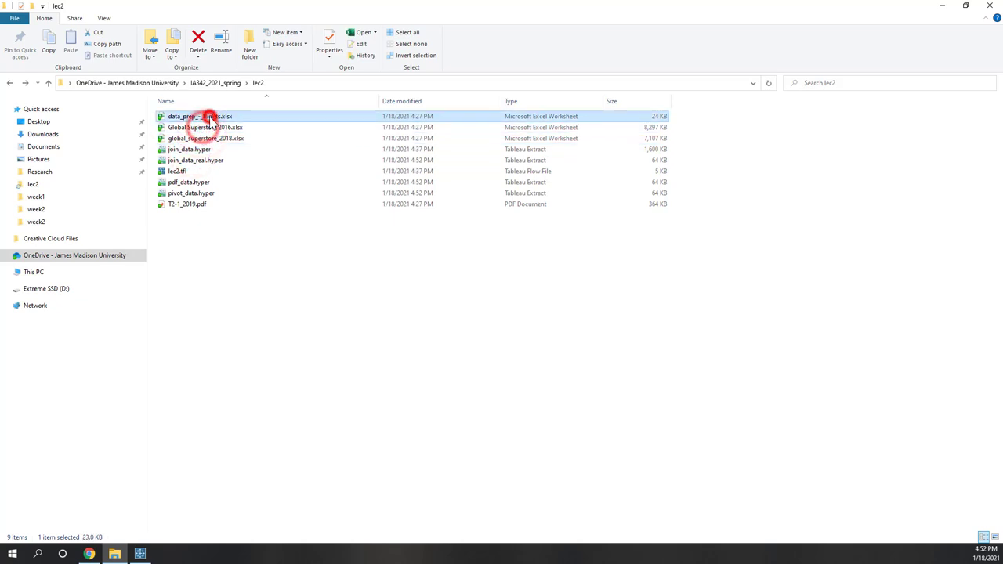
pyautogui.click(177, 171)
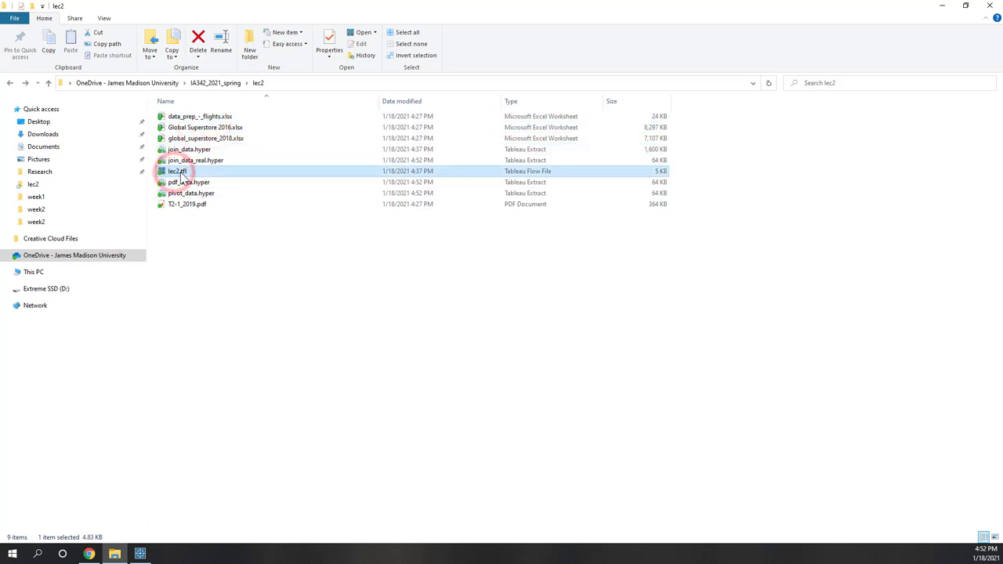
pyautogui.click(273, 358)
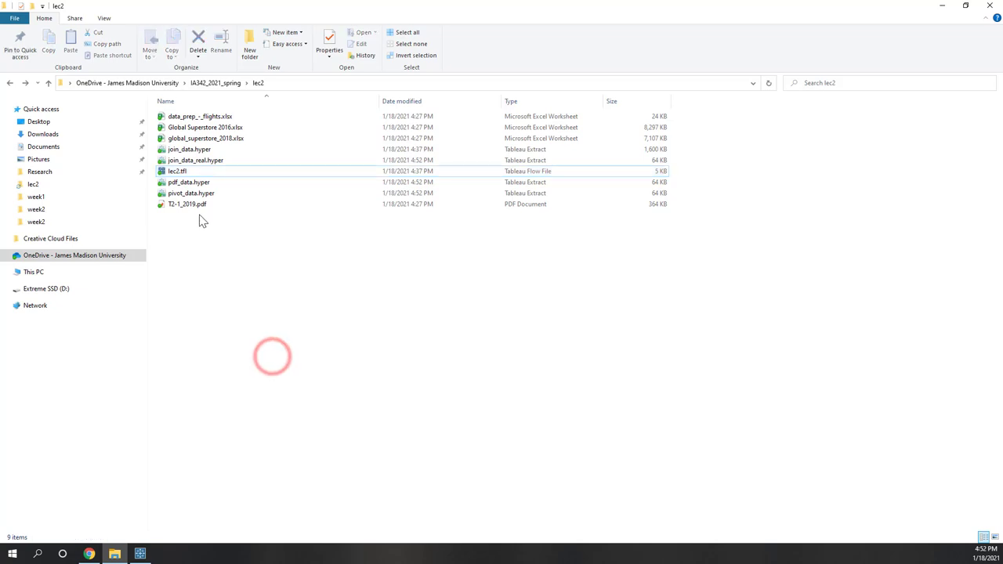
# Open pdf_data.hyper from the lec2 folder in Tableau Desktop and look through the rows of the extract.
pyautogui.click(198, 184)
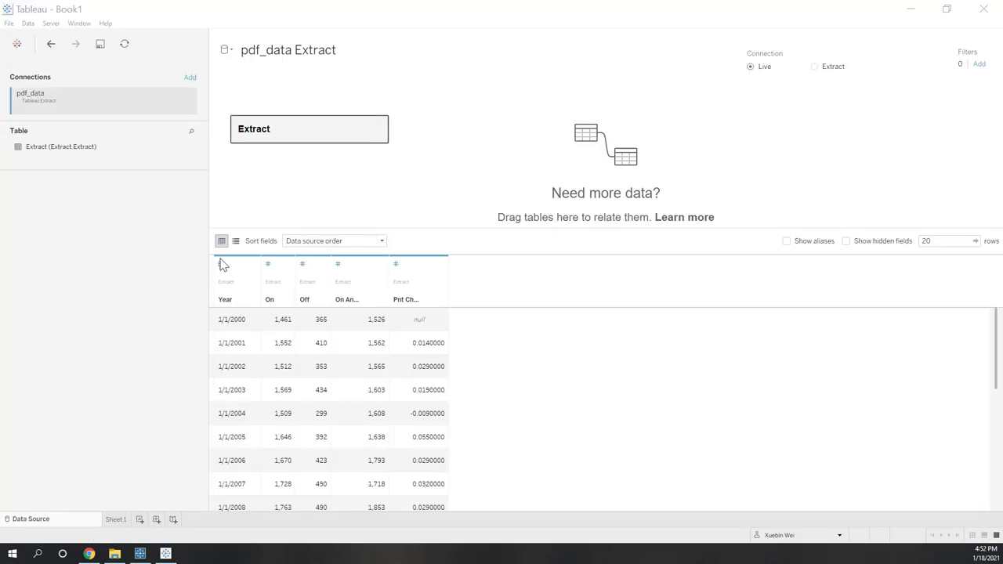
pyautogui.click(388, 194)
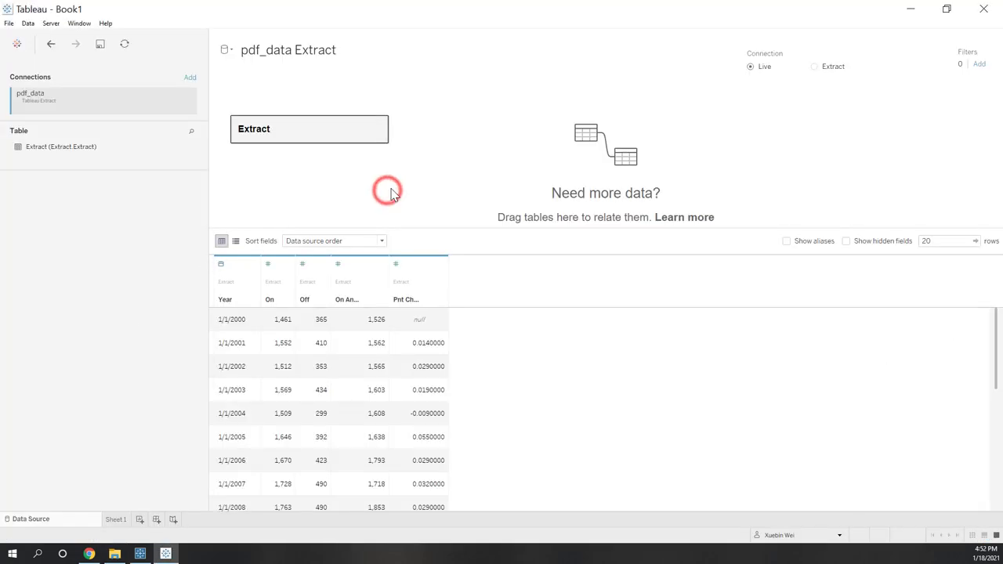
pyautogui.scroll(-5, 423, 373)
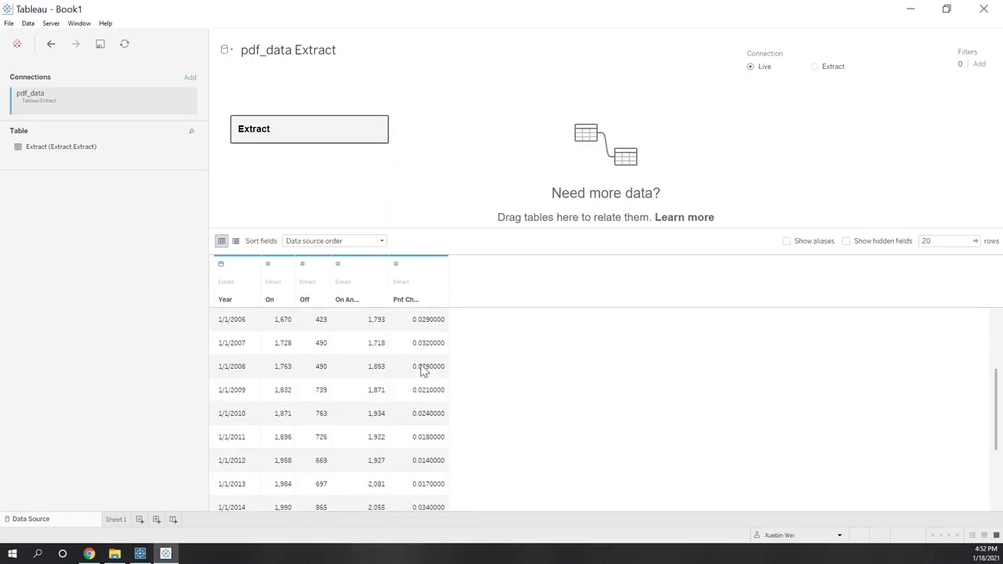
pyautogui.scroll(5, 424, 373)
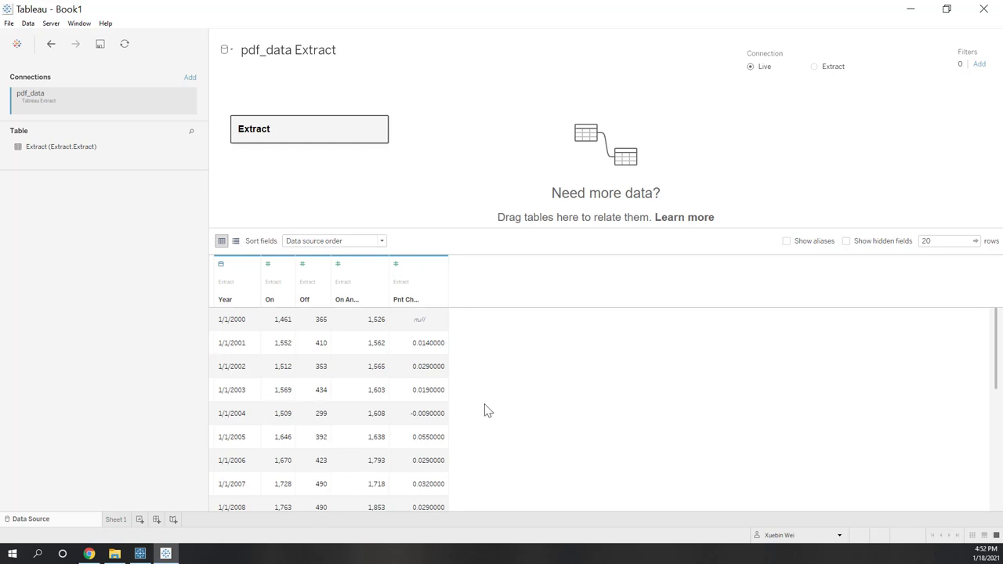
pyautogui.scroll(-5, 414, 436)
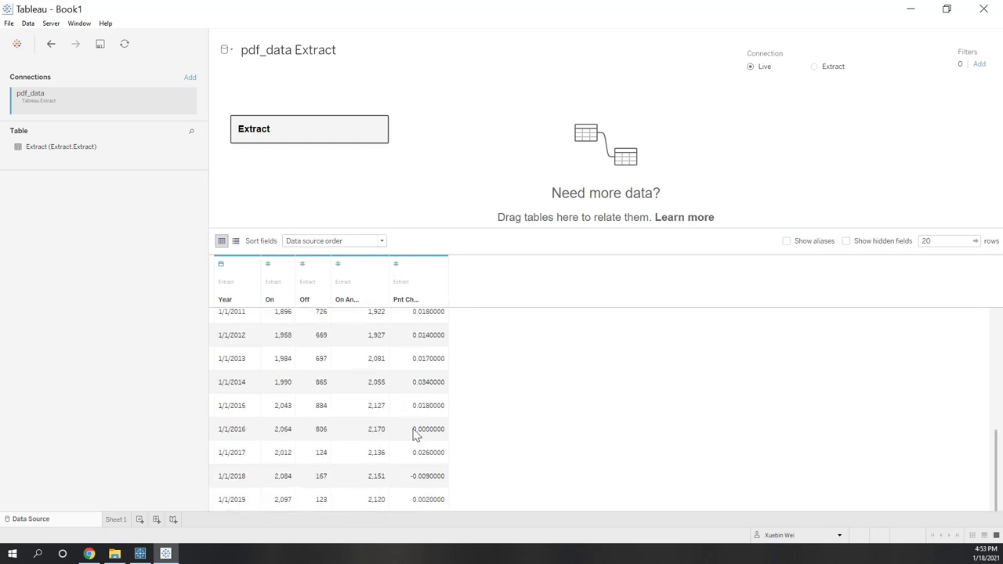
pyautogui.scroll(3, 416, 436)
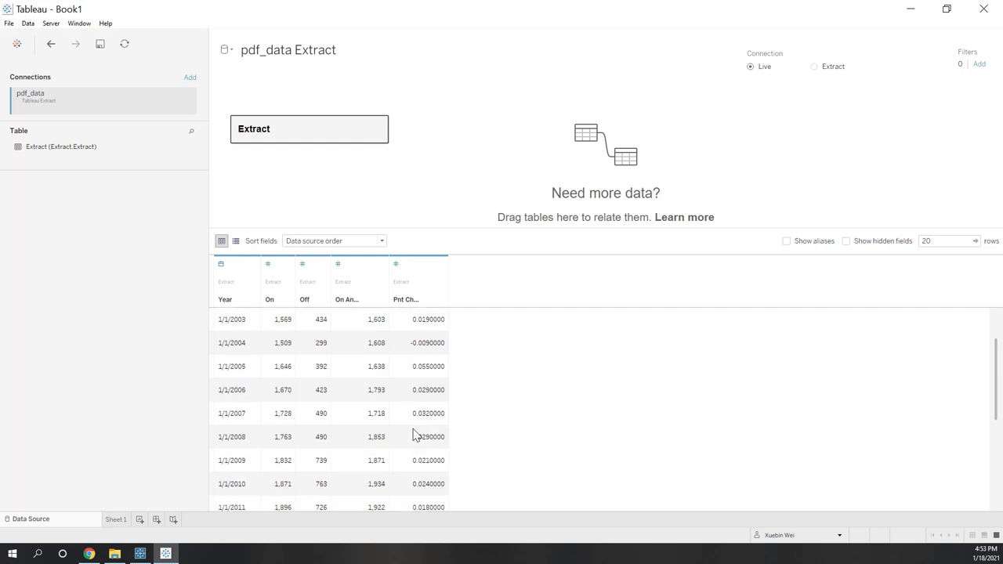